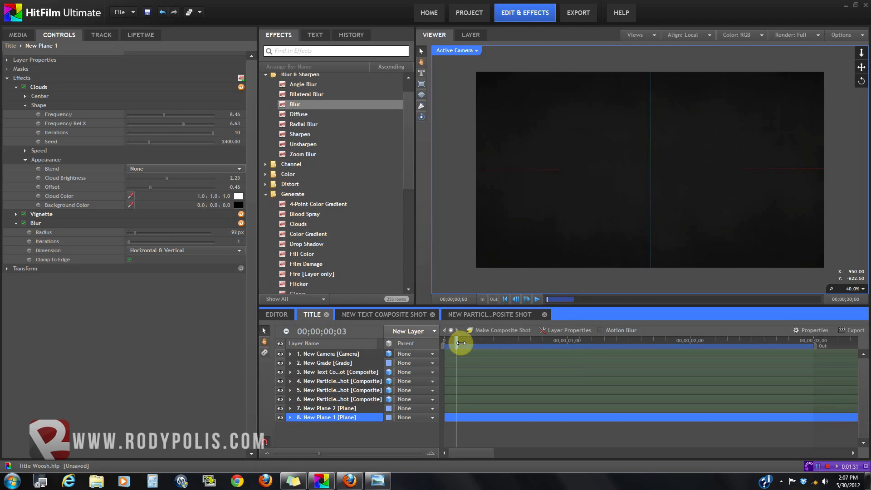
# Scrub the Title composite's timeline to 00;00;01;25 to preview the finished title animation
pyautogui.moveTo(455, 346); pyautogui.dragTo(670, 351)
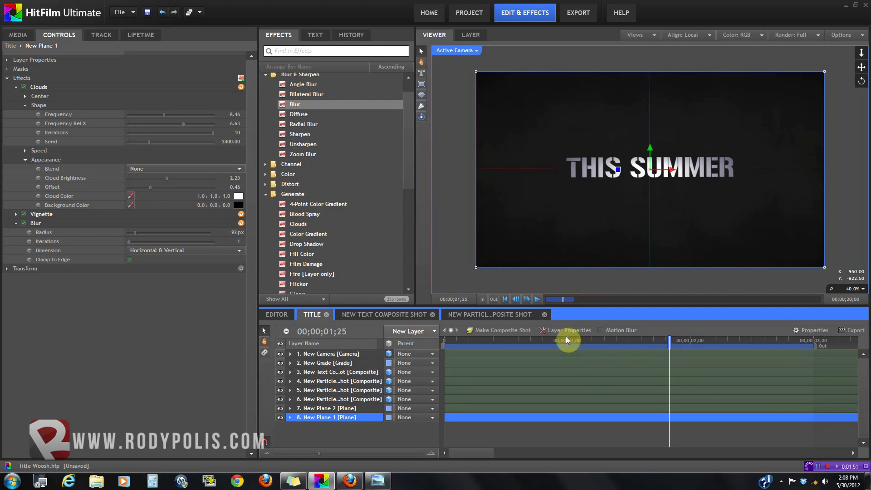
# Create a new composite shot named Tutorial using the 1080p 29.97 template
pyautogui.click(19, 36)
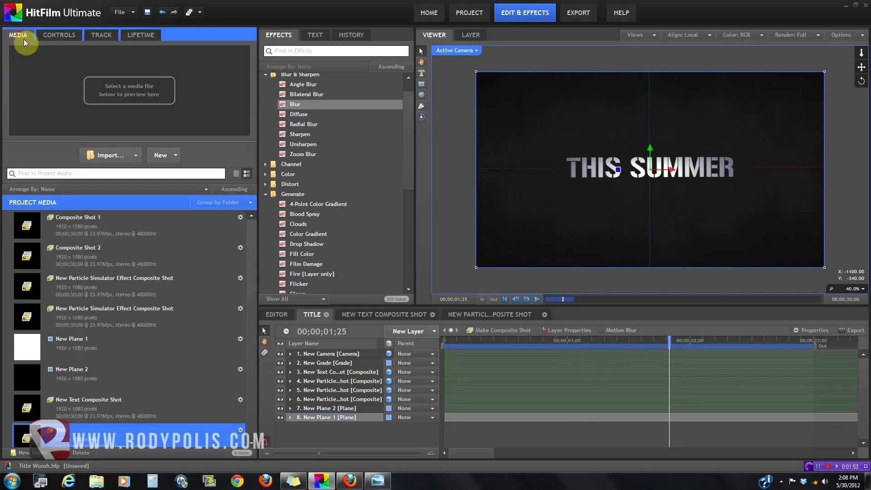
pyautogui.click(173, 156)
pyautogui.click(182, 176)
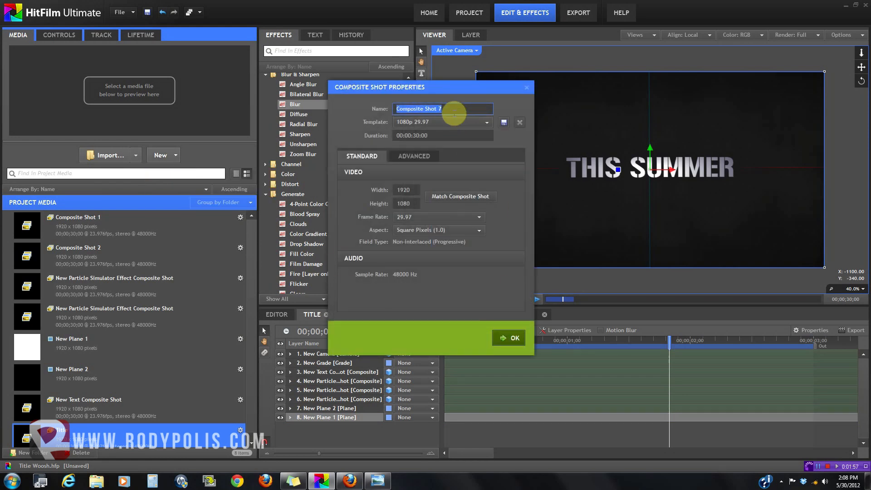
pyautogui.write('Tutorial')
pyautogui.click(506, 340)
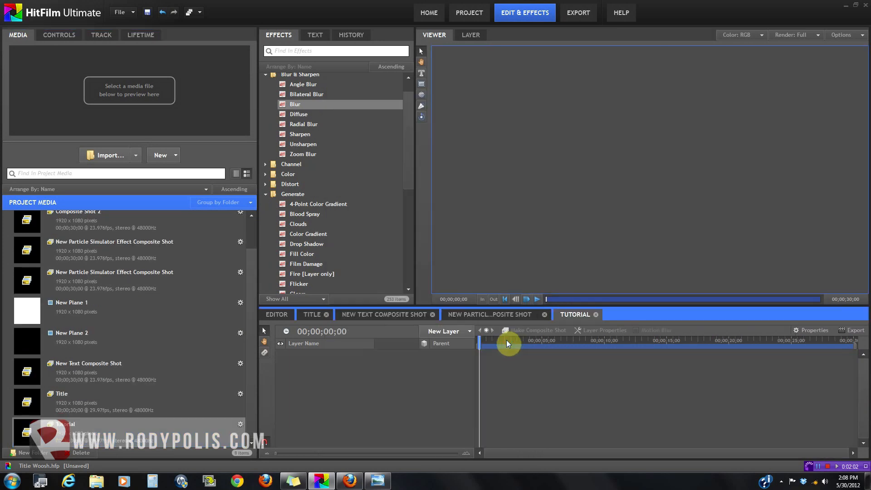
# Close the Title, New Text Composite Shot and particle composite shot timelines, leaving only Tutorial open
pyautogui.click(327, 314)
pyautogui.click(391, 315)
pyautogui.click(399, 315)
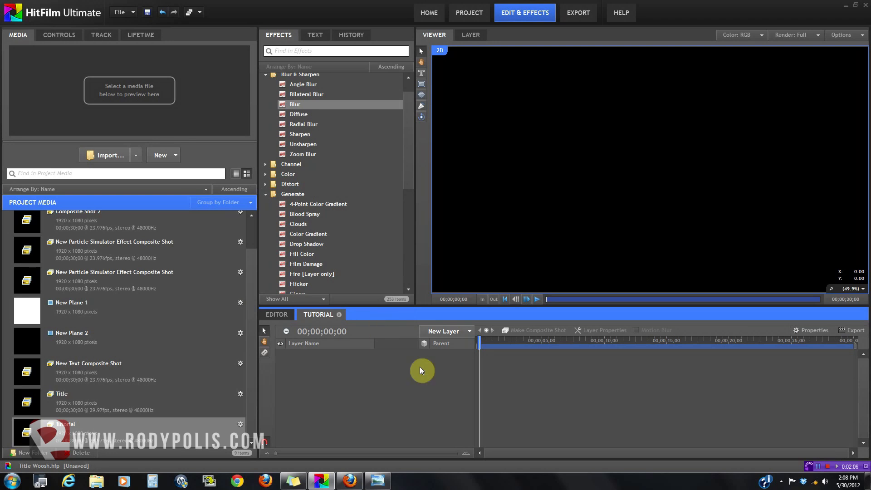
# Add a new black 1920 x 1080 plane layer to the Tutorial composite
pyautogui.scroll(-1, 543, 217)
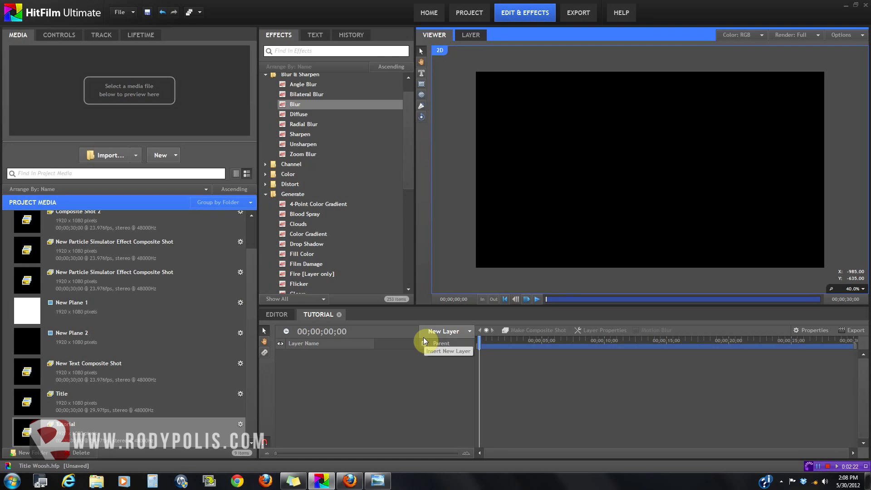
pyautogui.click(439, 333)
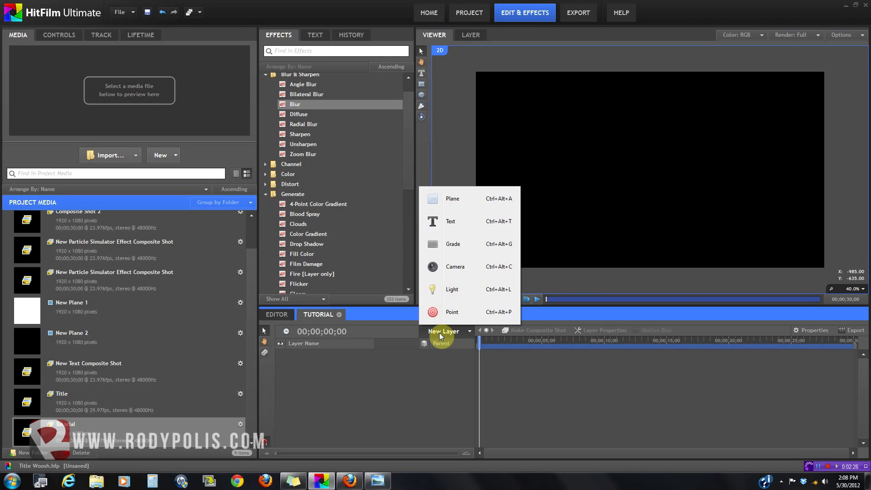
pyautogui.click(461, 203)
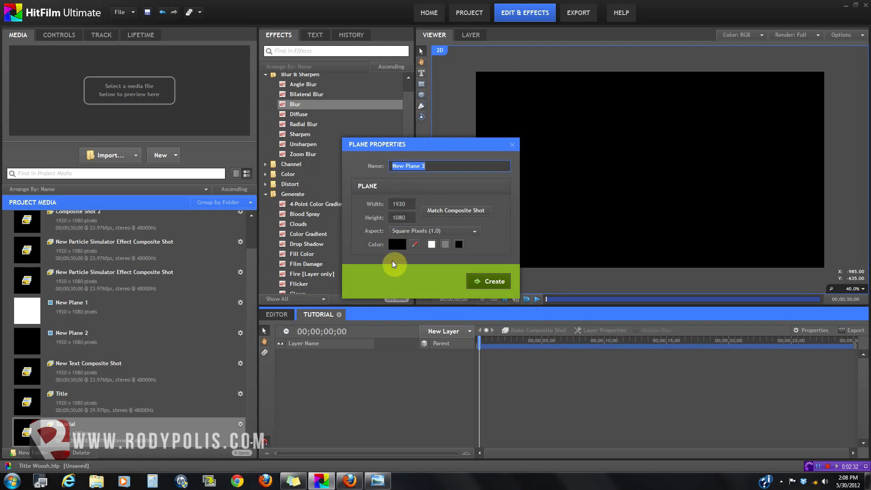
pyautogui.click(493, 281)
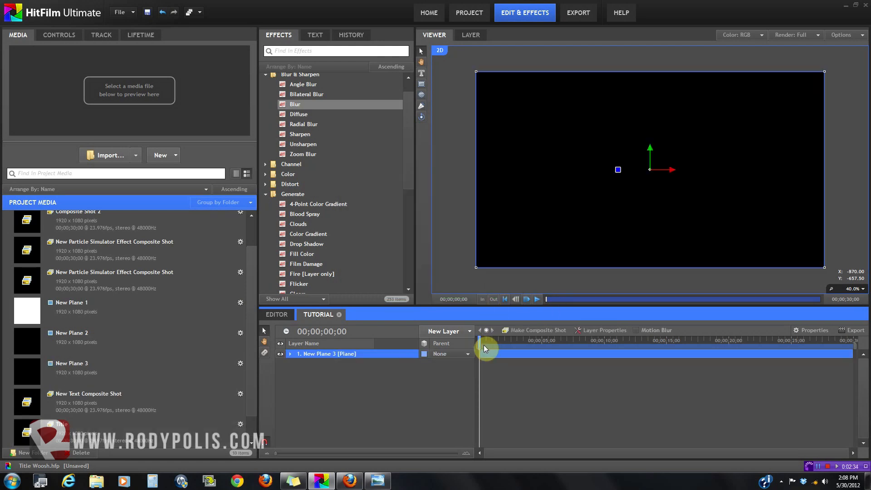
# Apply the Clouds effect from the Generate category to the new plane layer
pyautogui.scroll(1, 268, 136)
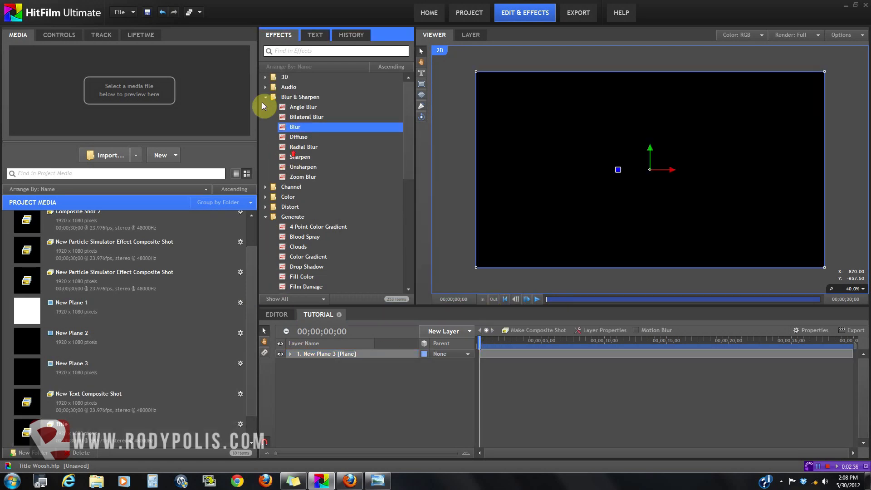
pyautogui.click(265, 97)
pyautogui.click(266, 137)
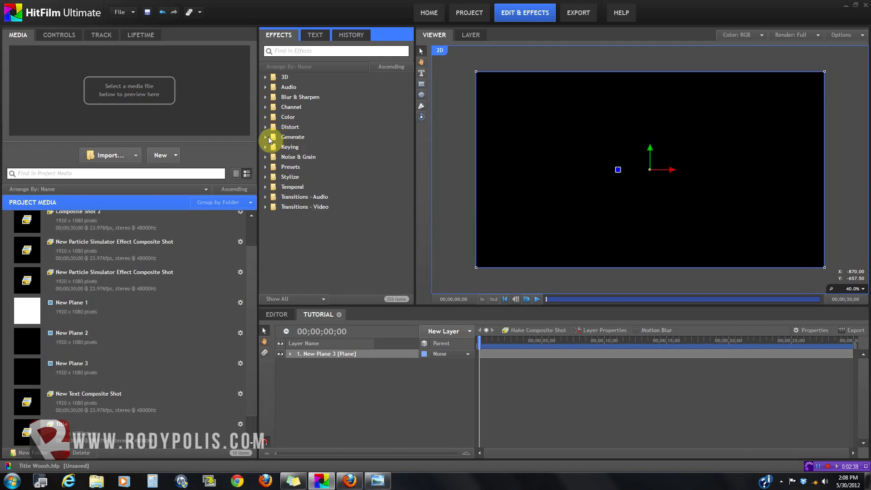
pyautogui.click(265, 137)
pyautogui.moveTo(291, 167); pyautogui.dragTo(328, 355)
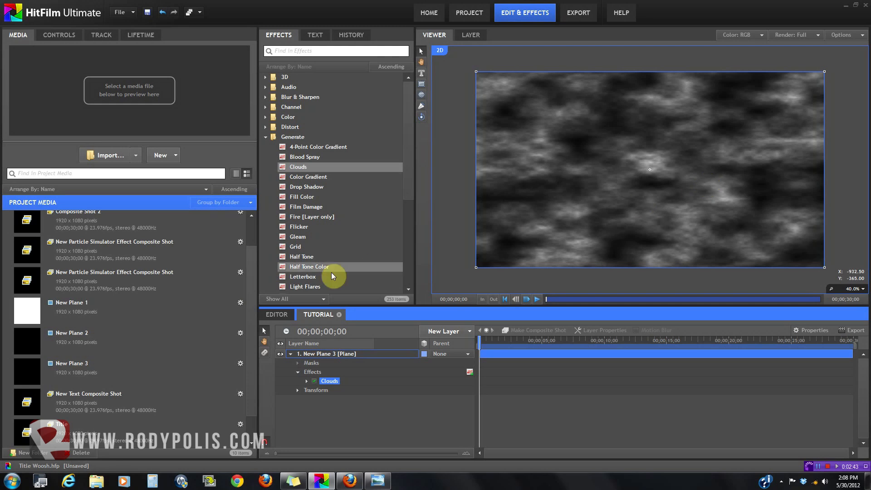
# Set the Clouds effect's X speed to 0 and scrub to 00;00;01;25 to check the cloud motion
pyautogui.click(59, 35)
pyautogui.click(16, 88)
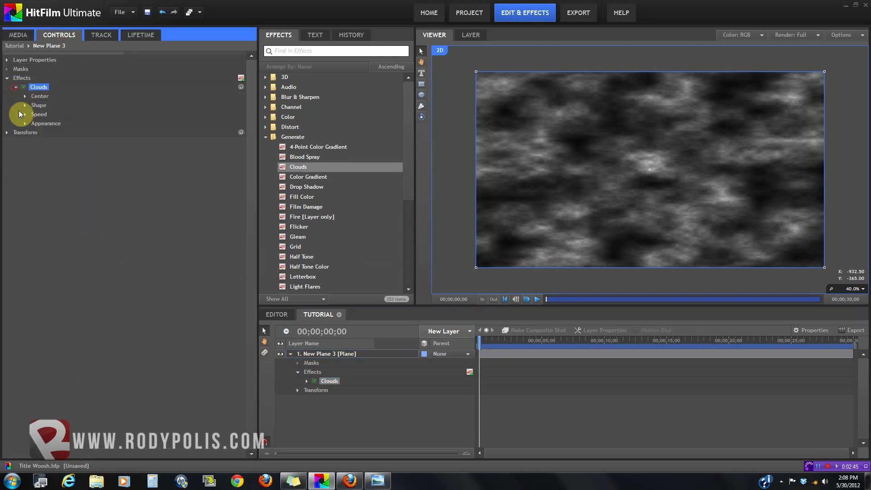
pyautogui.click(25, 105)
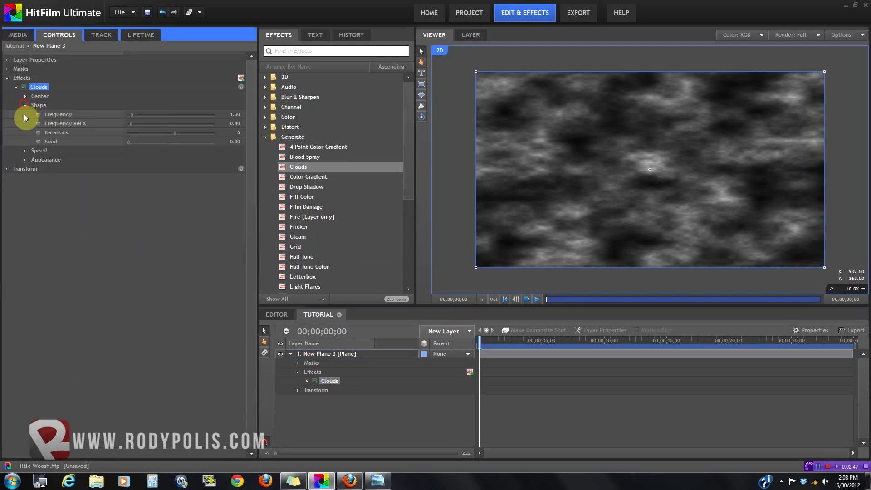
pyautogui.click(25, 151)
pyautogui.click(26, 178)
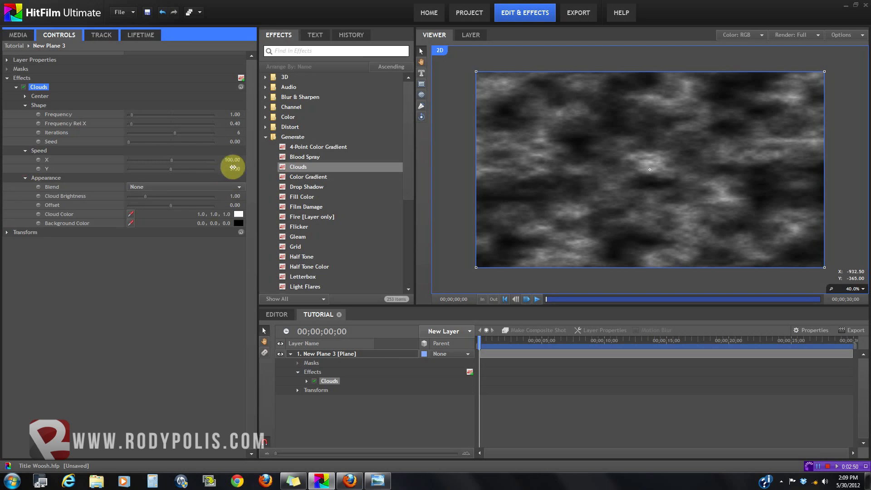
pyautogui.click(499, 343)
pyautogui.moveTo(498, 343); pyautogui.dragTo(463, 350)
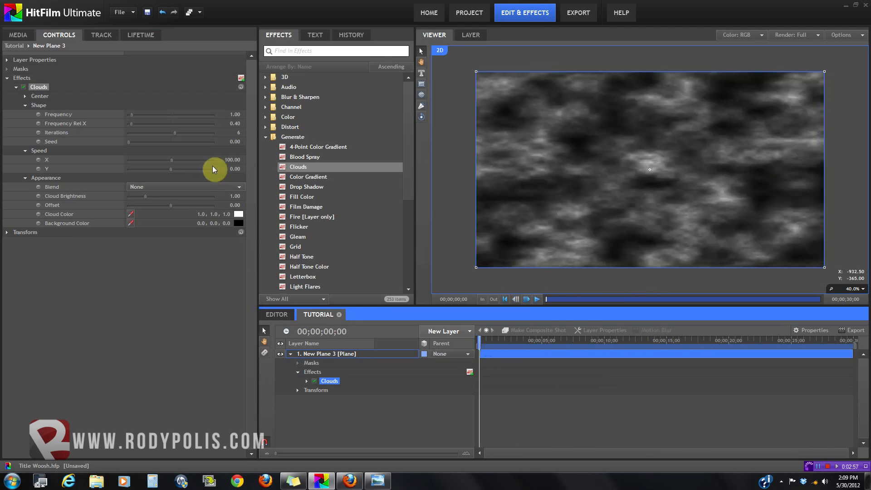
pyautogui.click(231, 160)
pyautogui.write('0')
pyautogui.press('Return')
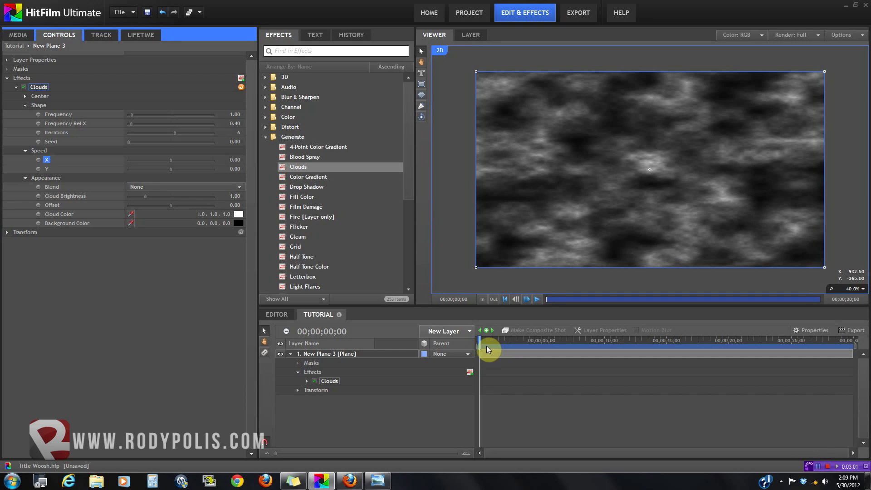
pyautogui.moveTo(482, 344); pyautogui.dragTo(501, 342)
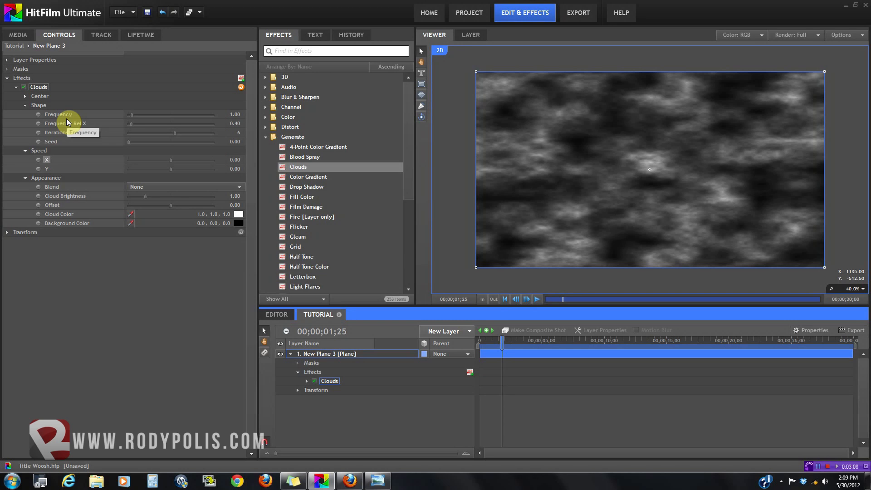
# Following the cloud reference image, set the Clouds shape to Frequency 8.46, Frequency Rel X 6.63 and Iterations 10
pyautogui.click(385, 483)
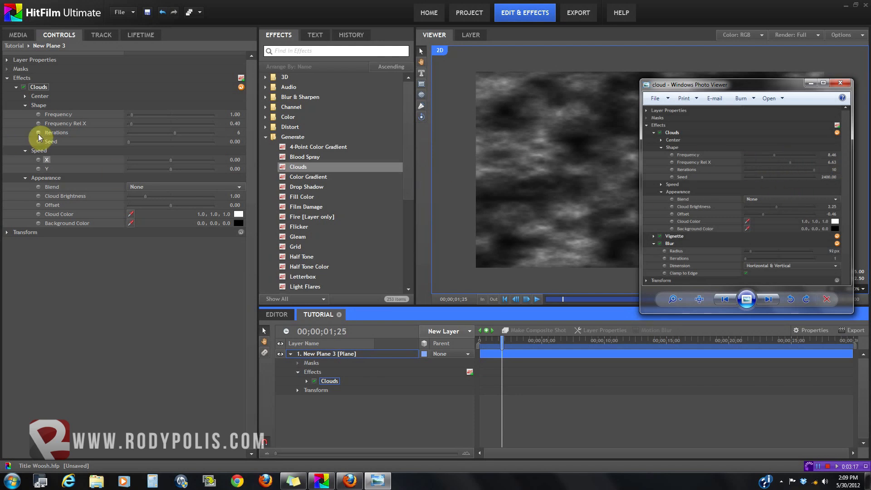
pyautogui.moveTo(130, 115); pyautogui.dragTo(165, 121)
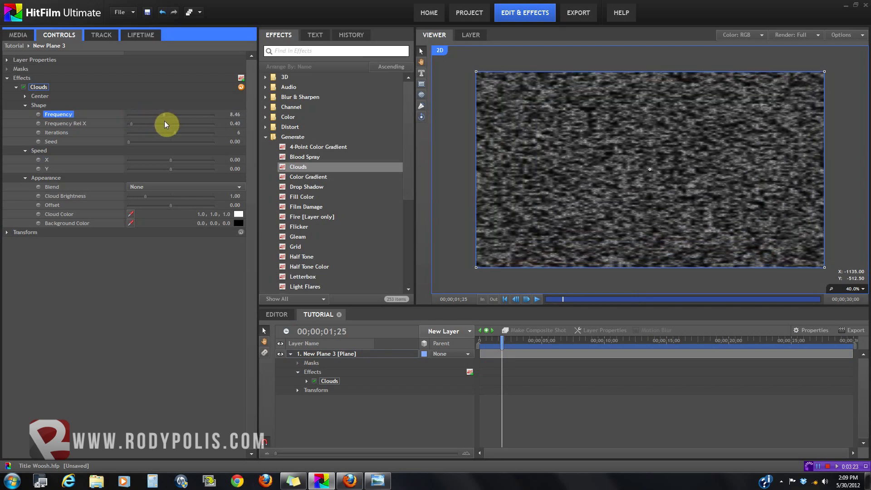
pyautogui.click(385, 484)
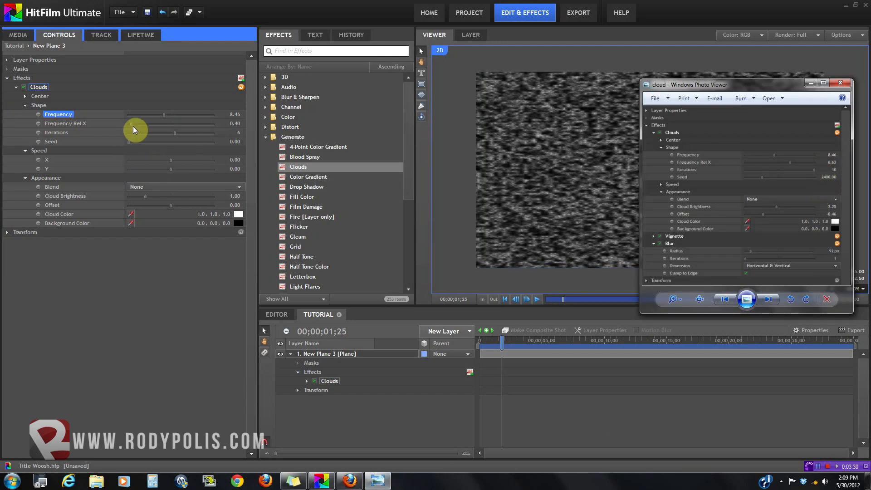
pyautogui.moveTo(130, 123); pyautogui.dragTo(205, 138)
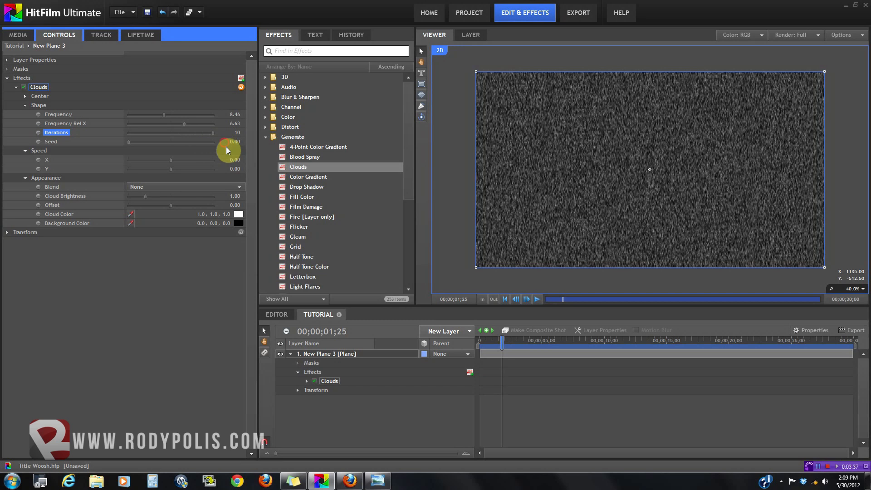
# Set the Clouds appearance to Cloud Brightness 2.15 and Offset -0.46, checking the values against the reference image
pyautogui.click(378, 481)
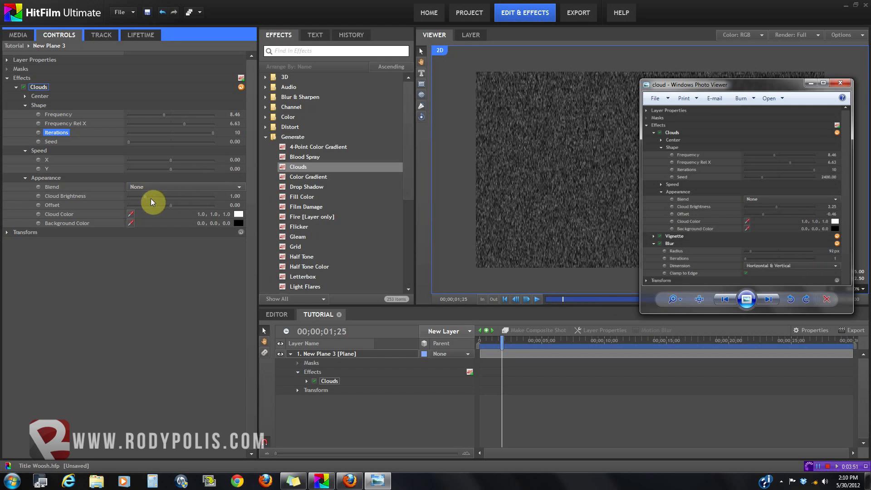
pyautogui.moveTo(149, 198)
pyautogui.mouseDown()
pyautogui.moveTo(164, 197)
pyautogui.moveTo(148, 211)
pyautogui.mouseUp()
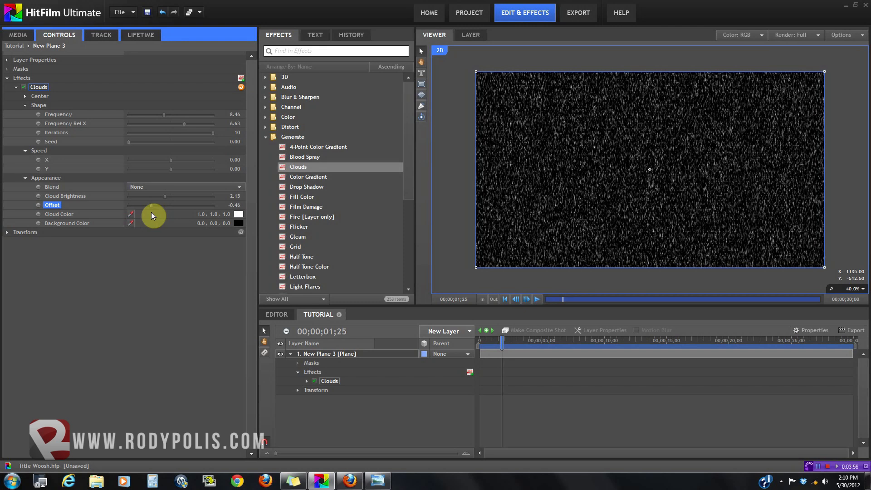
pyautogui.click(381, 484)
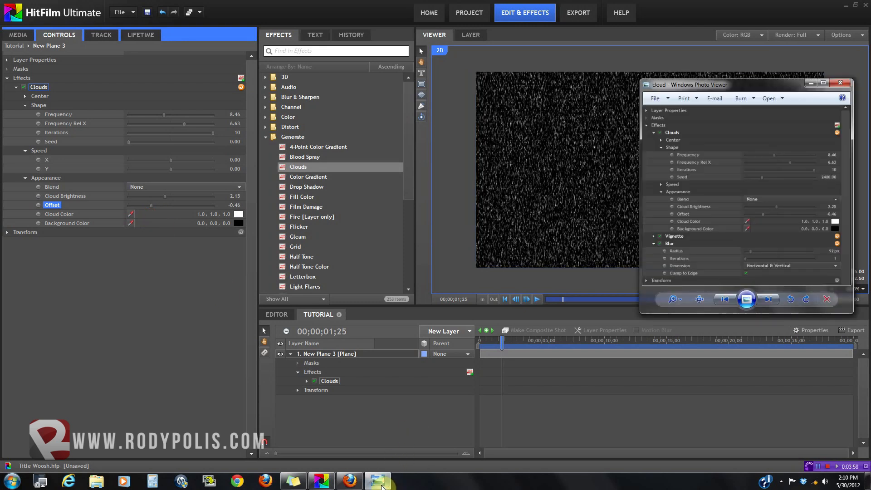
pyautogui.click(381, 484)
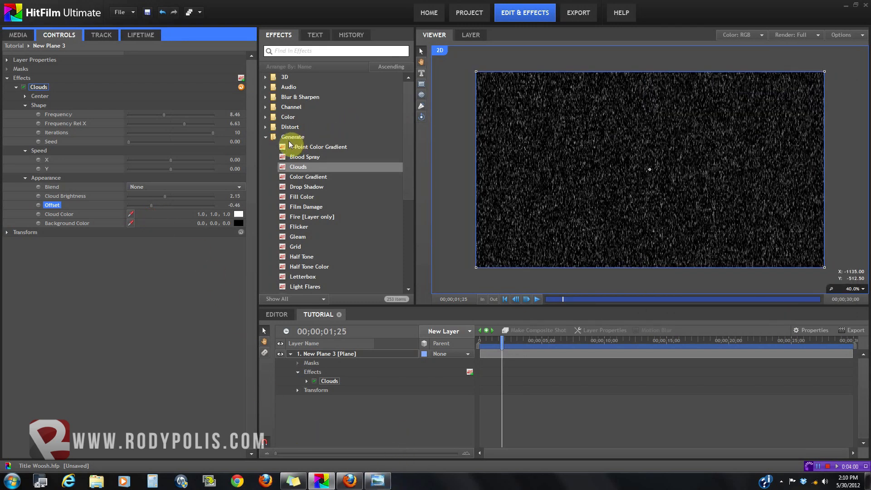
# Add a Vignette effect below Clouds with width 2048, height 819, softness 1.00 and horizontal stretch 1.14
pyautogui.scroll(-4, 331, 166)
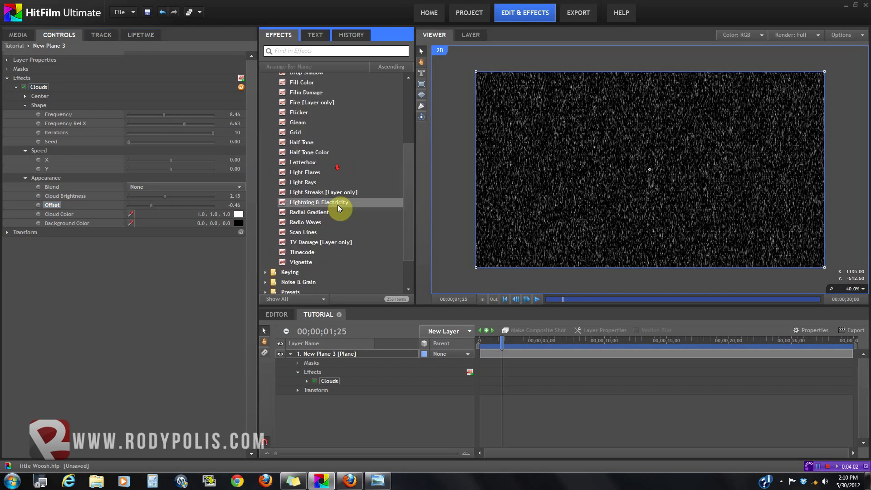
pyautogui.moveTo(312, 262); pyautogui.dragTo(62, 228)
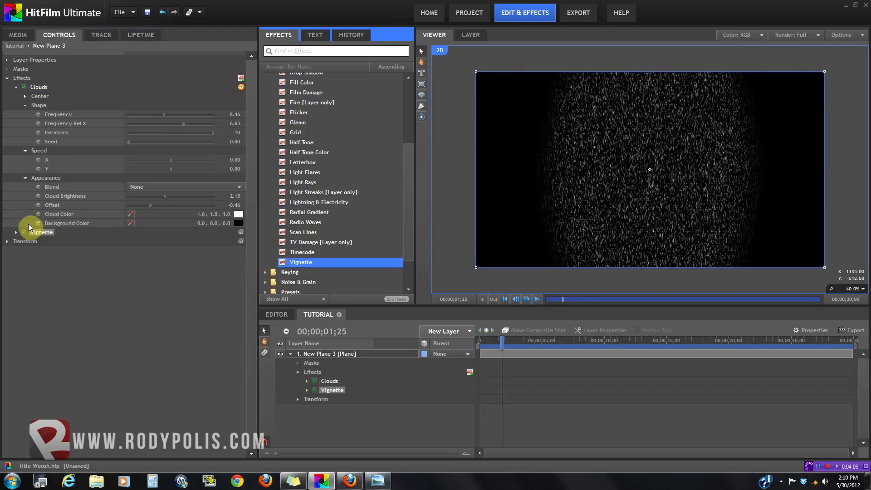
pyautogui.click(16, 233)
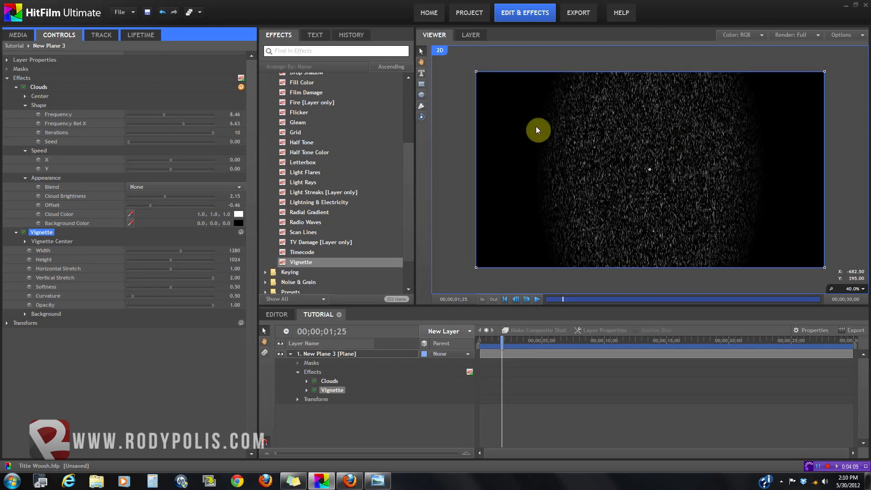
pyautogui.moveTo(181, 251); pyautogui.dragTo(210, 252)
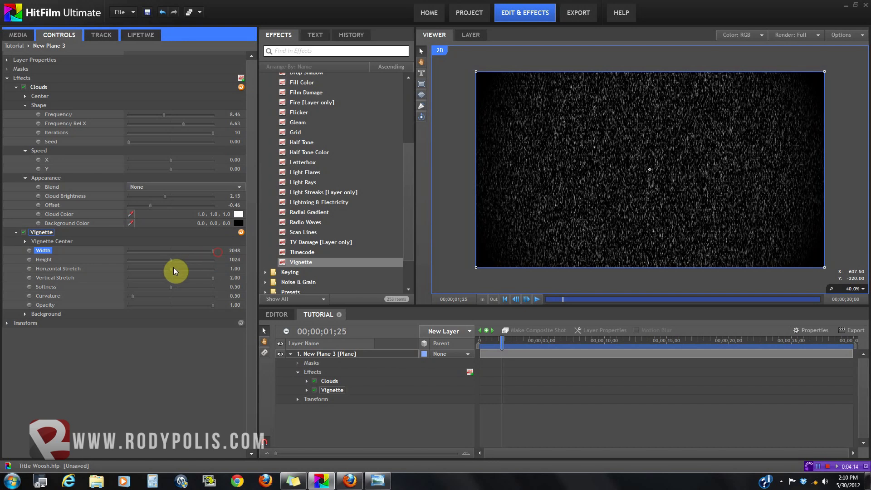
pyautogui.moveTo(170, 263); pyautogui.dragTo(178, 288)
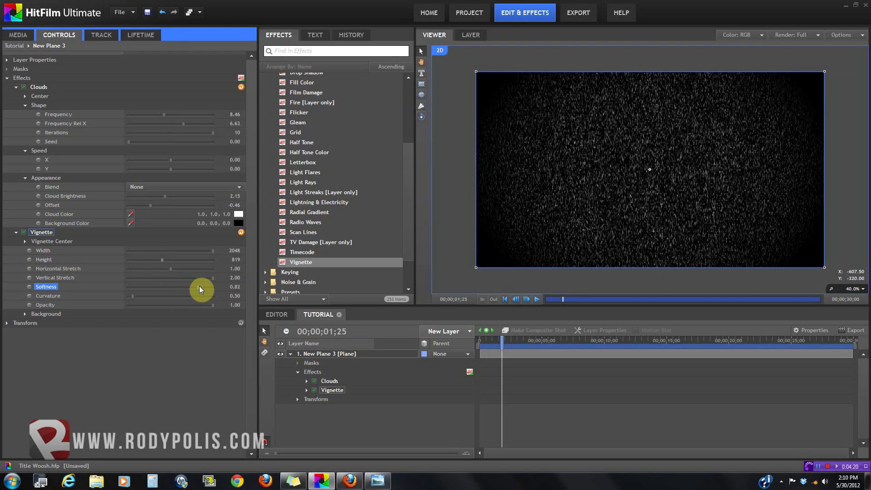
pyautogui.click(172, 271)
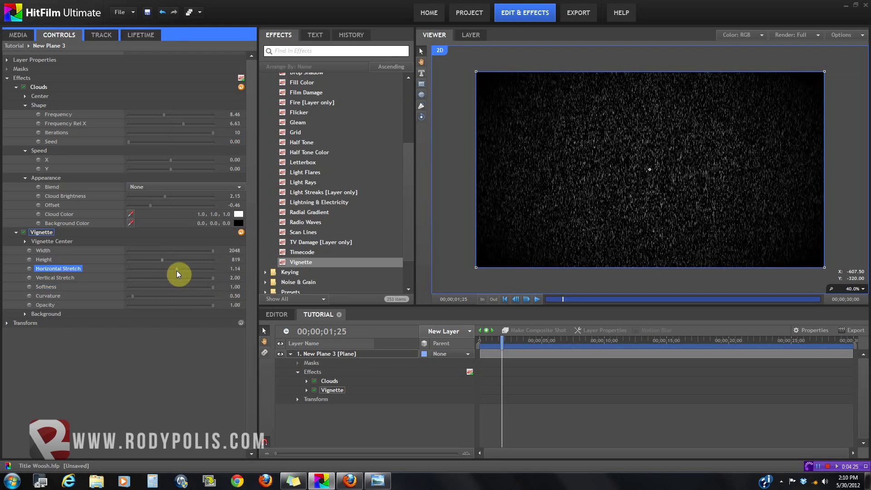
# Toggle the Vignette effect off and on twice to compare the plane with and without it
pyautogui.click(23, 233)
pyautogui.click(23, 233)
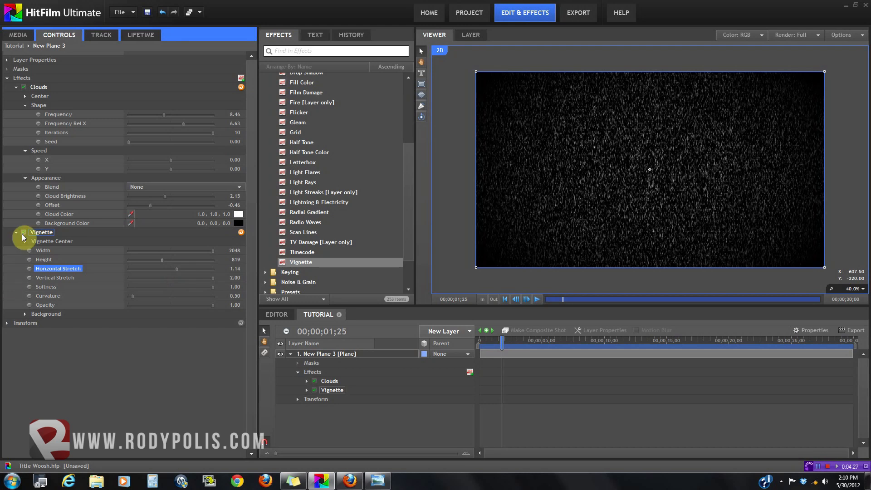
pyautogui.click(23, 233)
pyautogui.click(23, 232)
# Add a Blur effect below Vignette on the plane, with a radius of 61 px and 1 iteration
pyautogui.scroll(3, 267, 154)
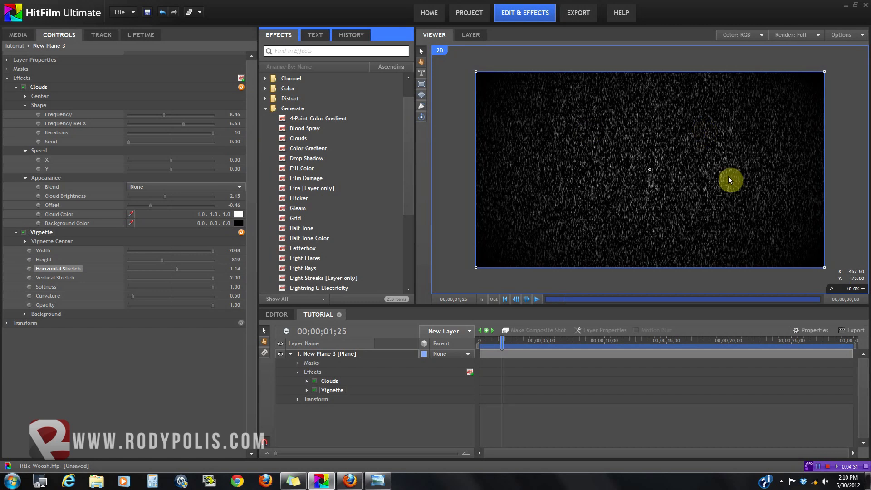
pyautogui.click(265, 108)
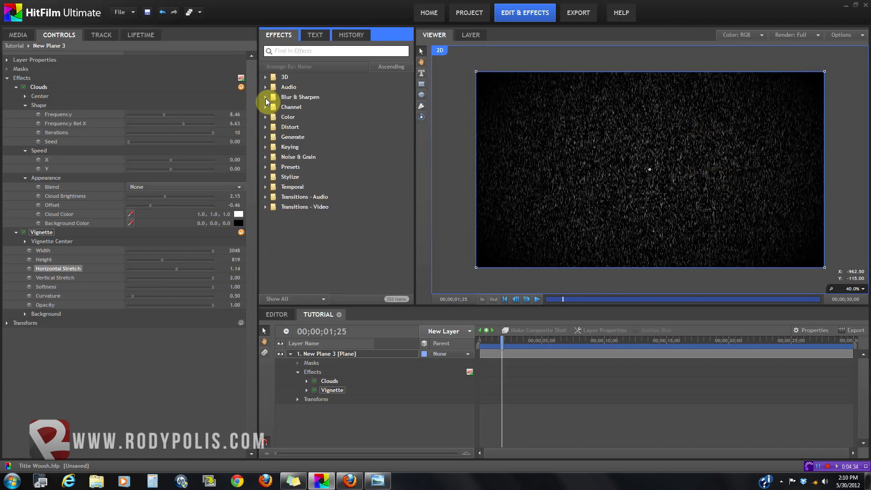
pyautogui.click(266, 97)
pyautogui.click(301, 127)
pyautogui.moveTo(301, 128); pyautogui.dragTo(103, 312)
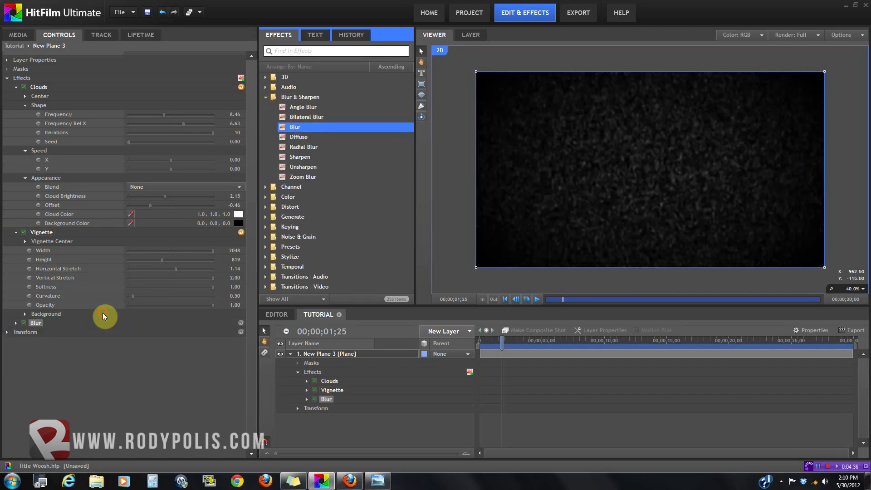
pyautogui.click(14, 324)
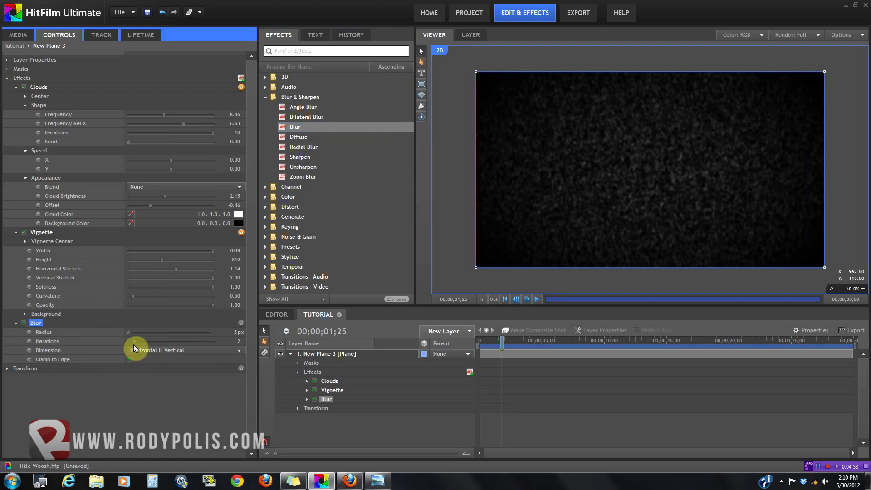
pyautogui.moveTo(134, 344); pyautogui.dragTo(134, 333)
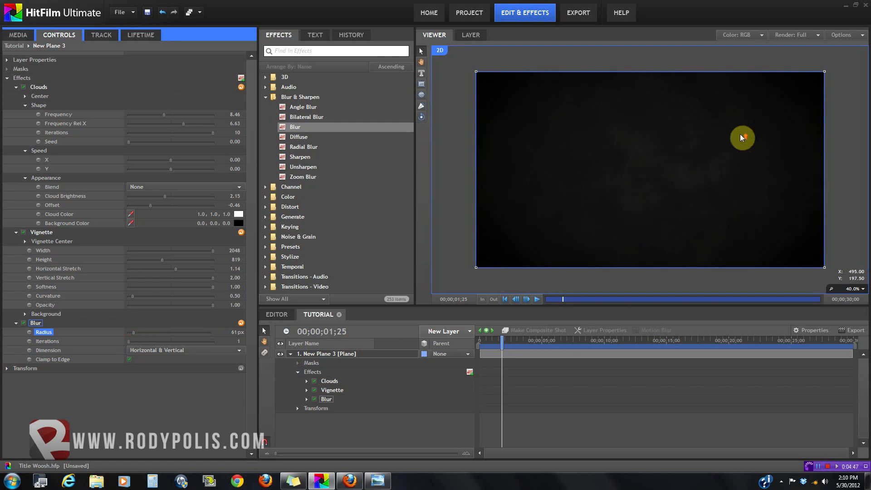
# Examine the blurred, vignetted background texture in the viewer at several magnifications
pyautogui.scroll(1, 736, 138)
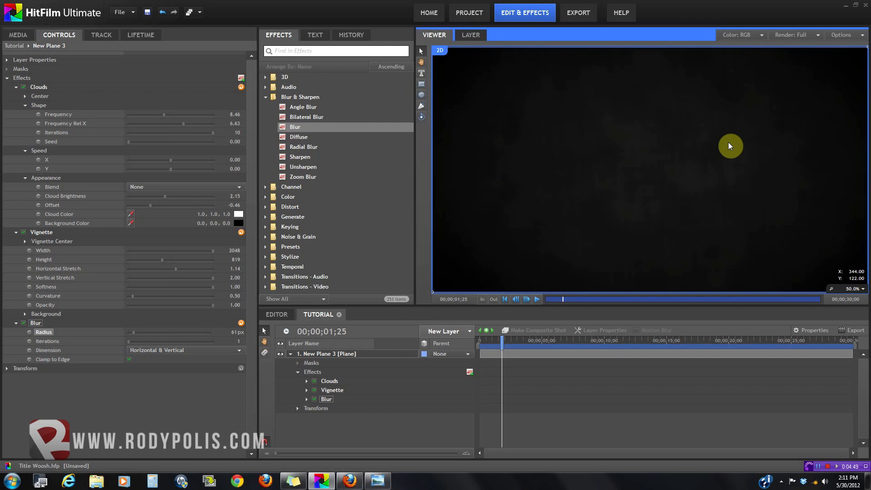
pyautogui.scroll(-2, 710, 151)
pyautogui.scroll(4, 713, 152)
pyautogui.scroll(-1, 713, 153)
pyautogui.scroll(-2, 712, 148)
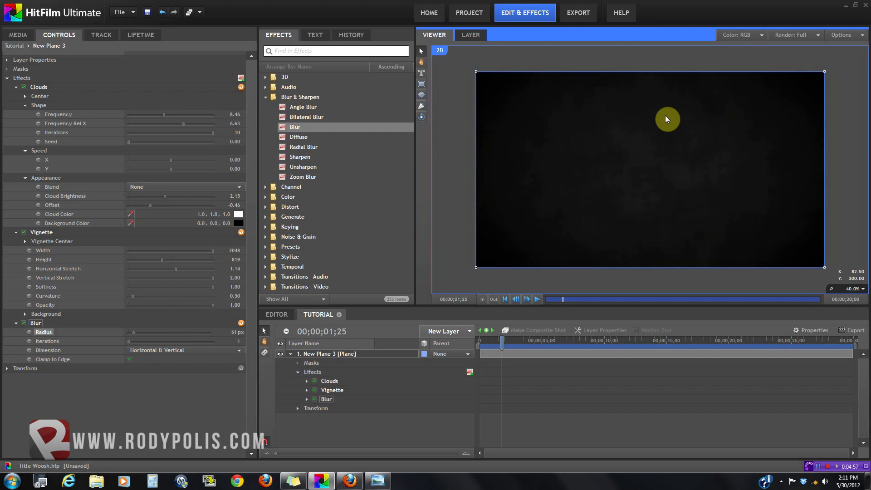
pyautogui.scroll(2, 666, 118)
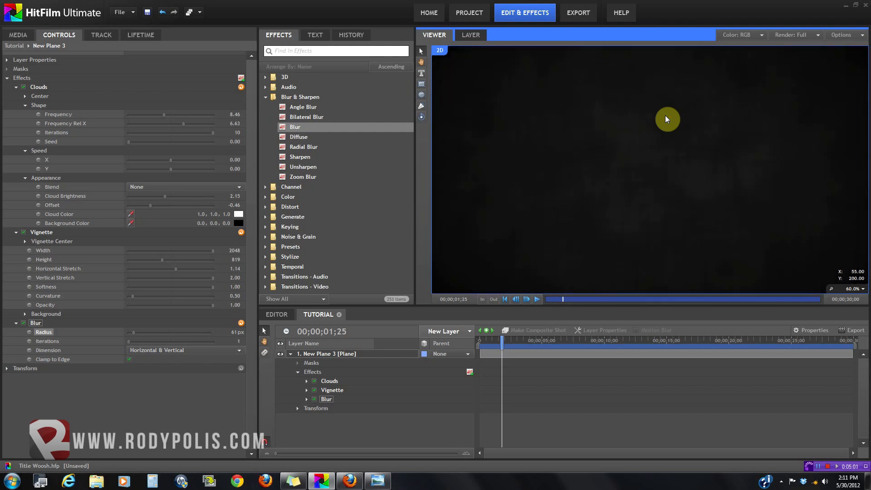
pyautogui.scroll(-2, 665, 115)
pyautogui.scroll(1, 665, 116)
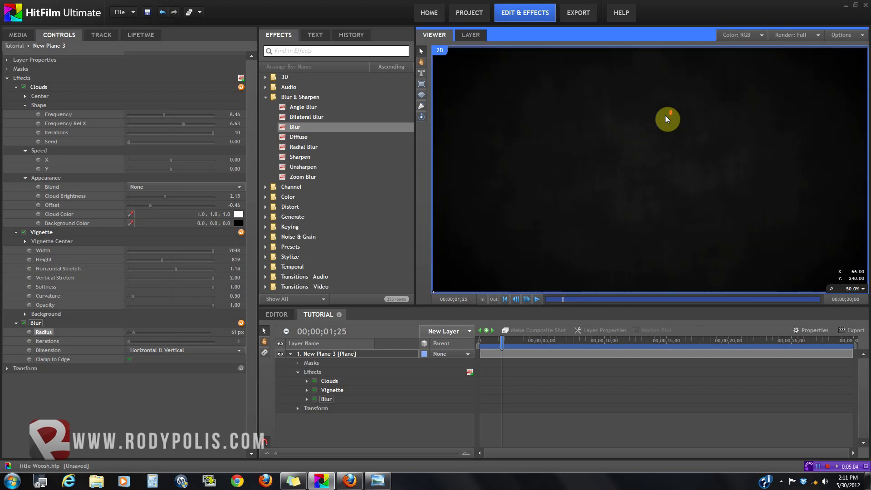
pyautogui.scroll(-1, 665, 115)
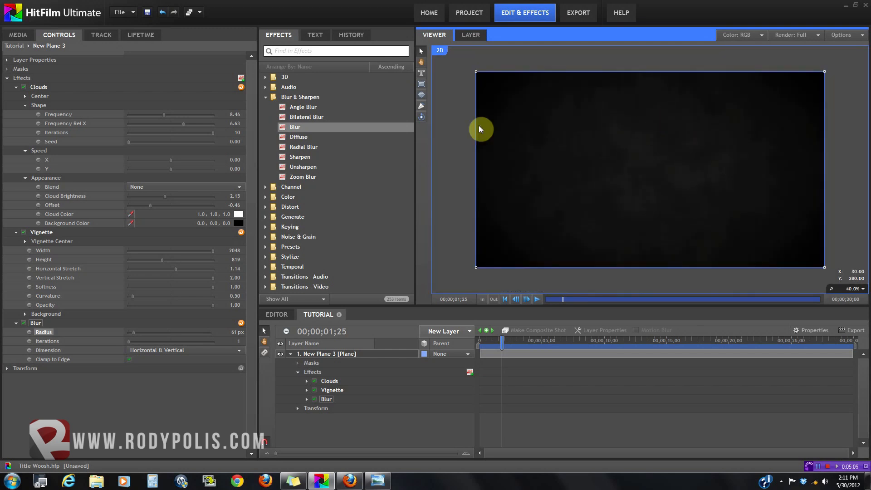
# Check that the project's advanced rendering uses a 16-bit Float color bit depth, and return to the composite
pyautogui.click(469, 14)
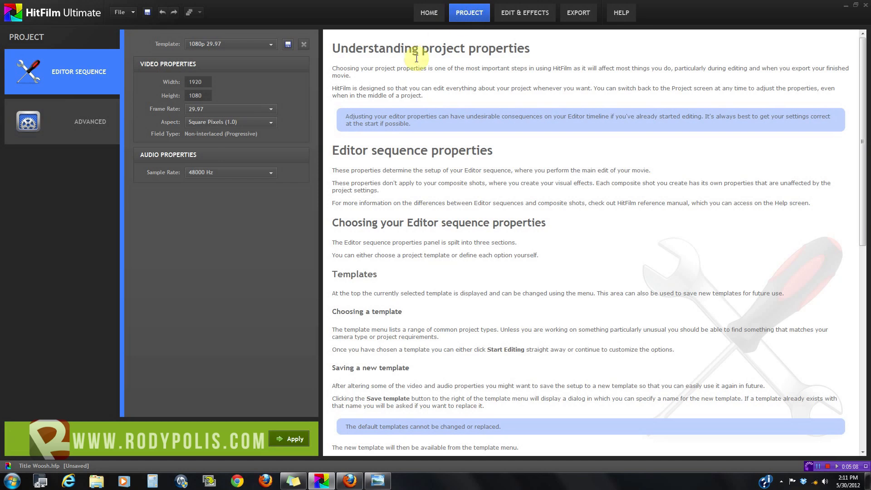
pyautogui.click(90, 119)
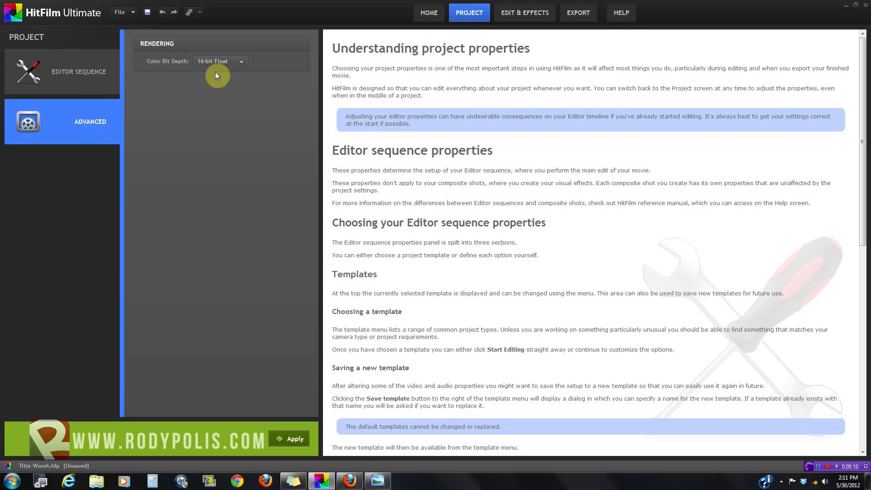
pyautogui.click(233, 61)
pyautogui.click(233, 61)
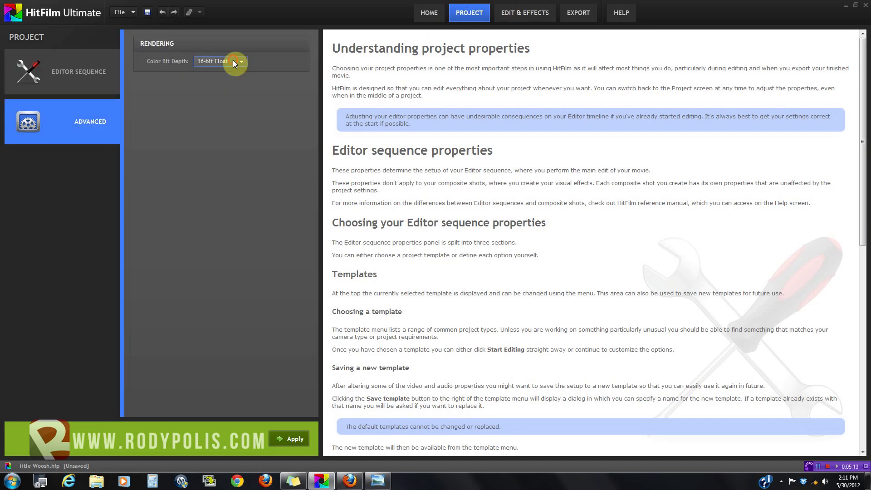
pyautogui.click(292, 440)
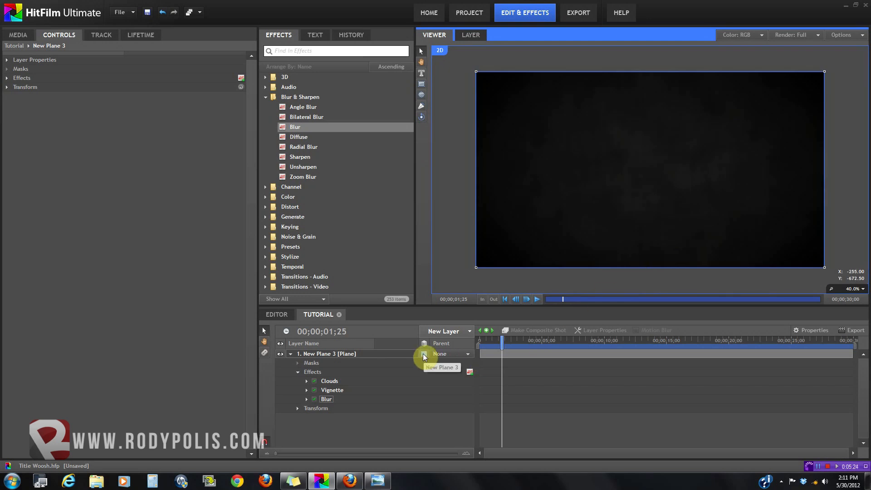
# Collapse the plane layer and rename it Background
pyautogui.click(291, 354)
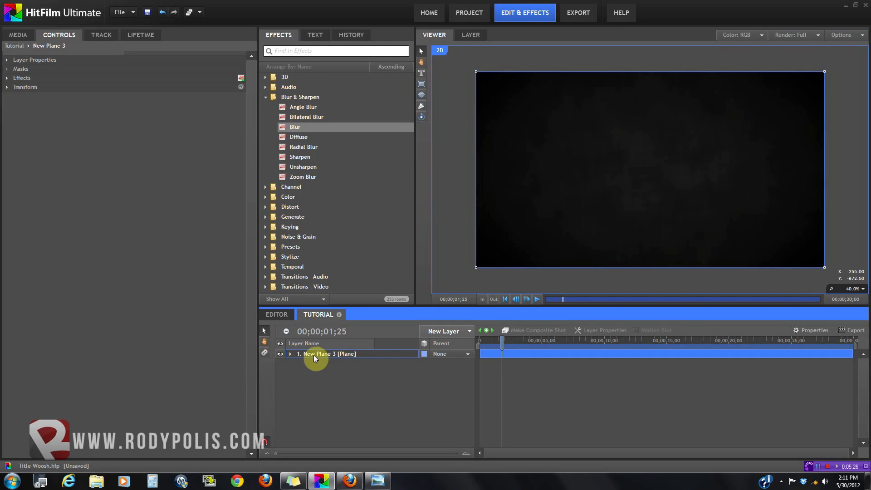
pyautogui.click(314, 354)
pyautogui.rightClick(336, 353)
pyautogui.click(360, 331)
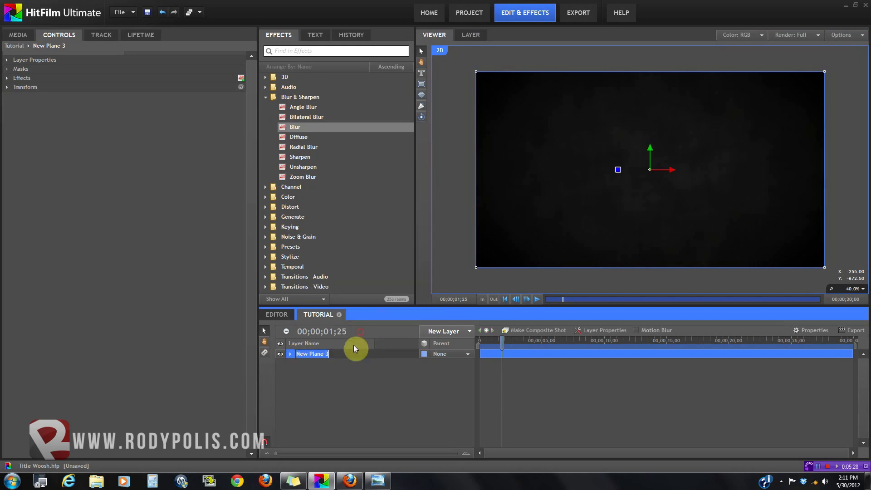
pyautogui.write('Back')
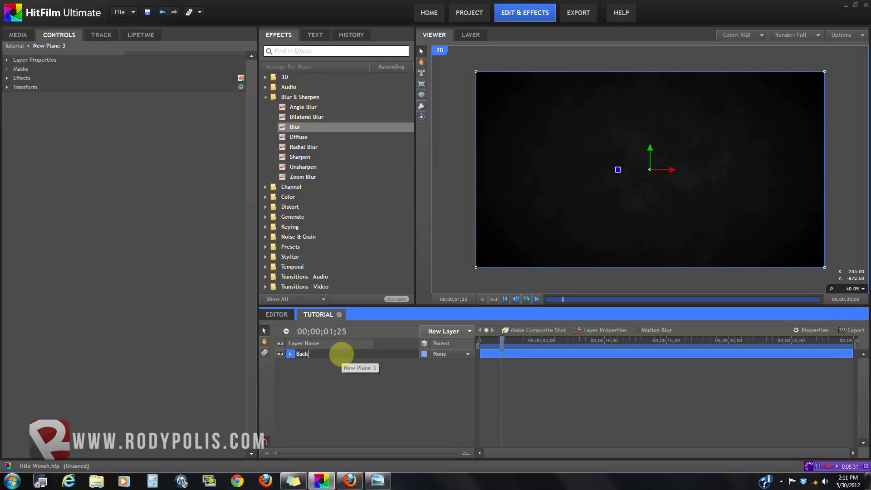
pyautogui.write('ground')
pyautogui.press('Return')
# Create a new text layer 400 wide and 400 high above the background
pyautogui.click(440, 332)
pyautogui.click(456, 222)
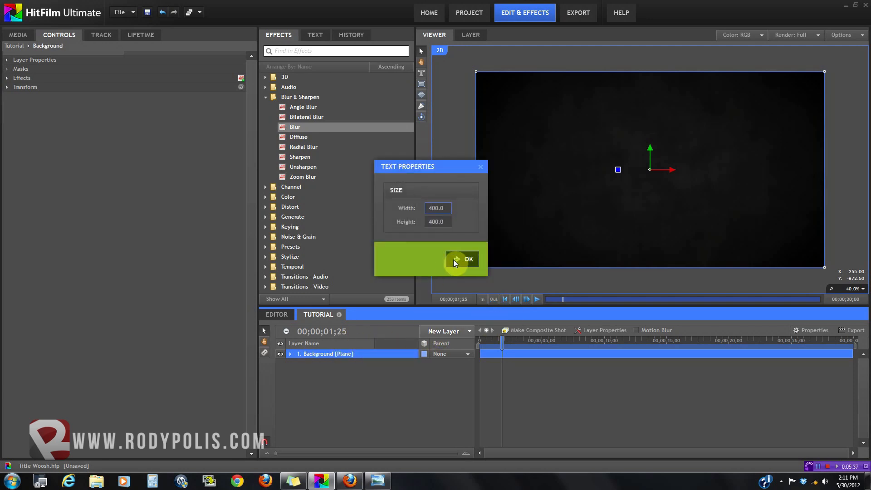
pyautogui.click(462, 260)
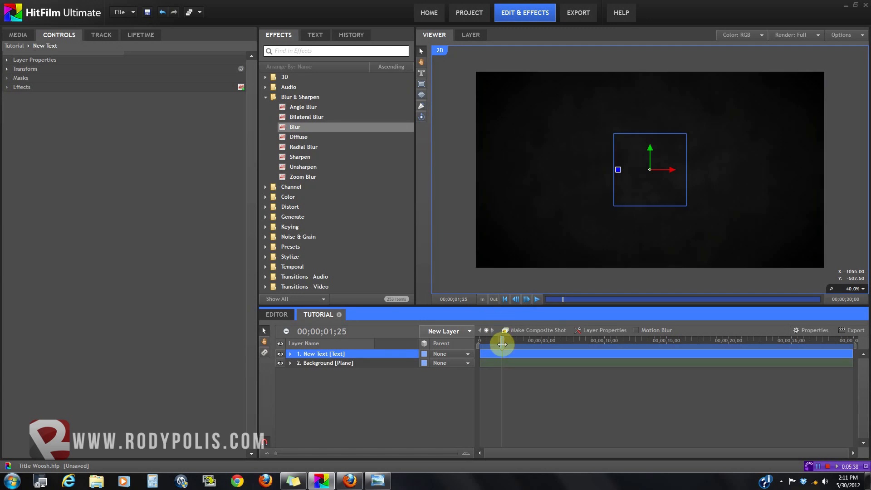
# Start the text with Com in the new text layer and widen its text box to the right
pyautogui.click(423, 84)
pyautogui.click(313, 35)
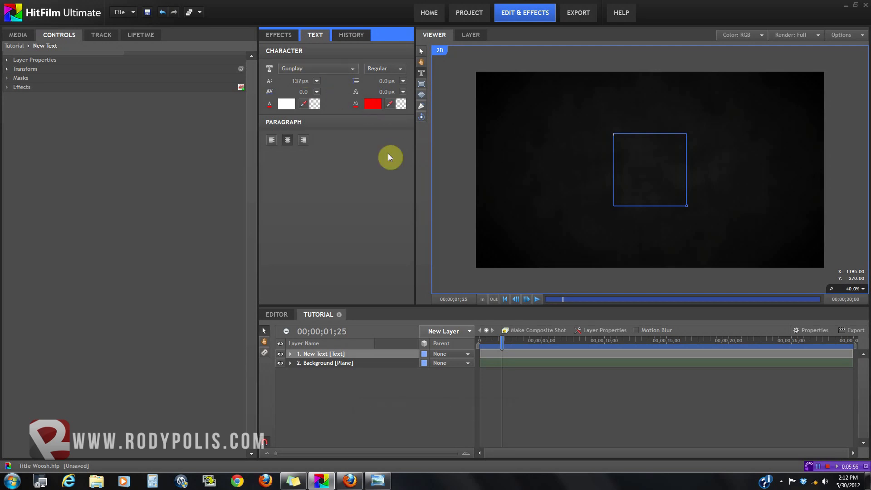
pyautogui.click(619, 145)
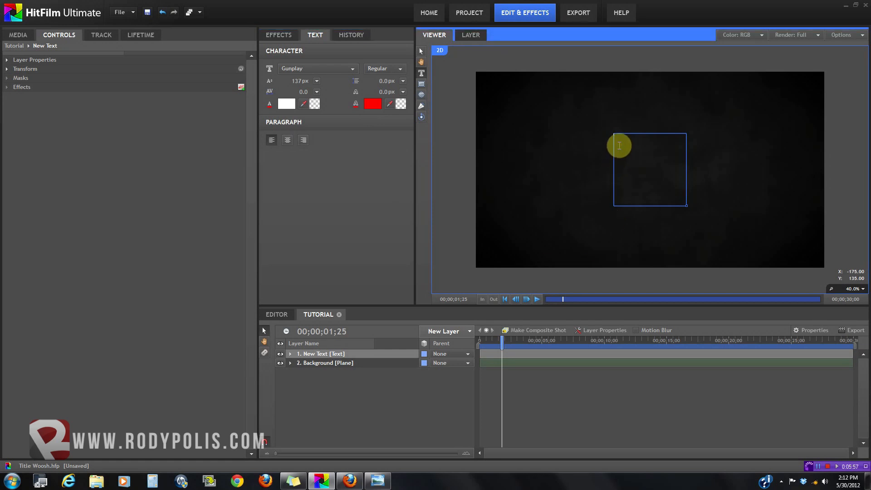
pyautogui.write('Com')
pyautogui.moveTo(687, 206); pyautogui.dragTo(803, 208)
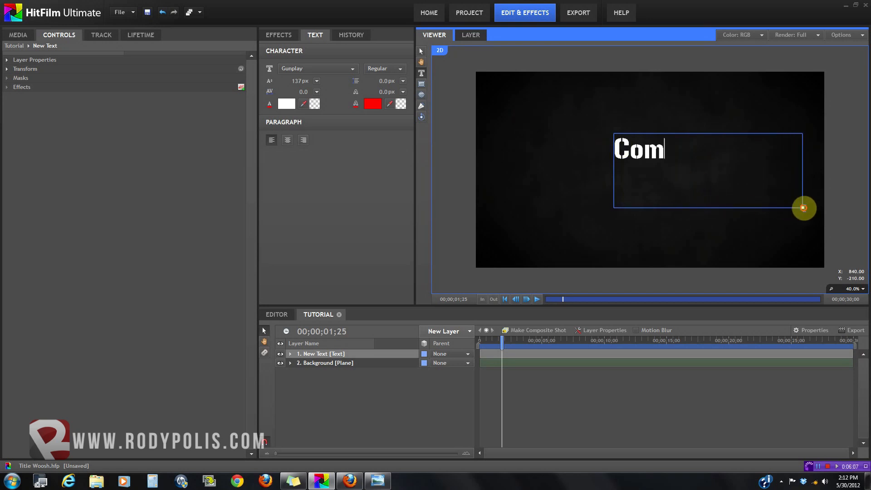
# Rewrite the text in all capitals as COMING SOON
pyautogui.write('ing Sonn')
pyautogui.press('BackSpace')
pyautogui.press('BackSpace')
pyautogui.write('on')
pyautogui.press('BackSpace')
pyautogui.press('BackSpace')
pyautogui.press('BackSpace')
pyautogui.press('BackSpace')
pyautogui.press('BackSpace')
pyautogui.press('BackSpace')
pyautogui.press('BackSpace')
pyautogui.press('BackSpace')
pyautogui.press('BackSpace')
pyautogui.press('BackSpace')
pyautogui.write('oming Soo')
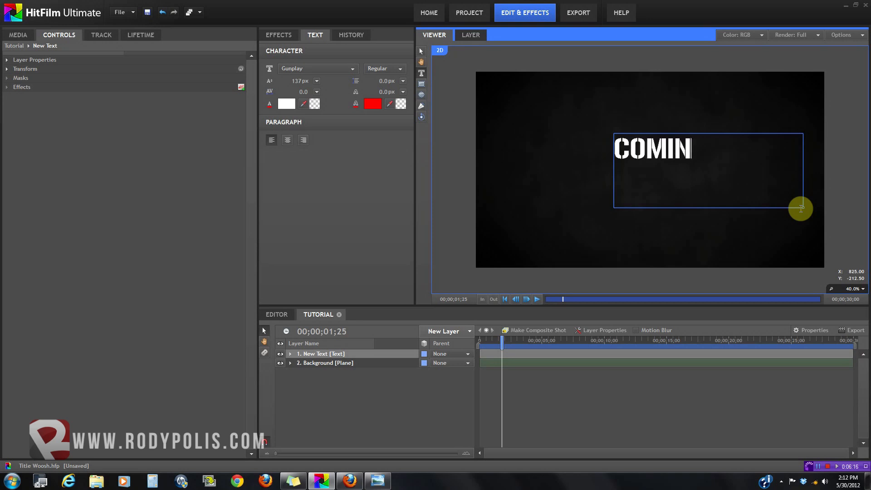
pyautogui.write('n')
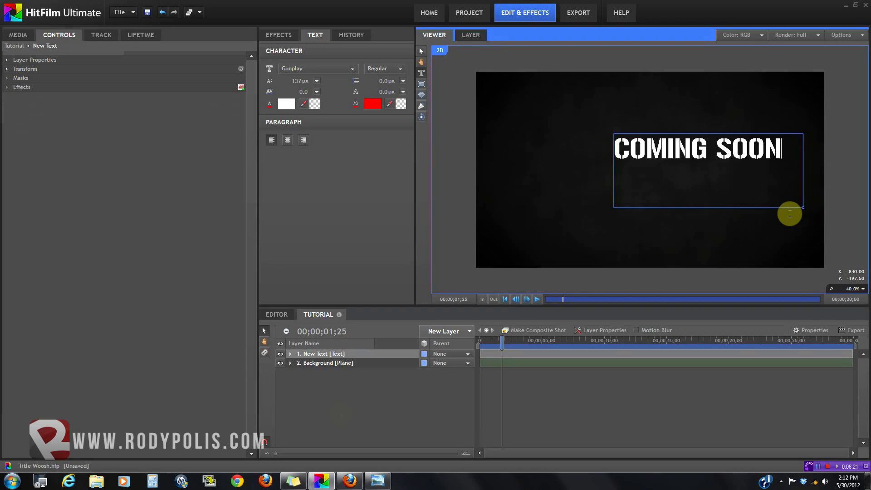
# Convert the text layer into its own composite shot, keeping the suggested name
pyautogui.click(341, 414)
pyautogui.rightClick(361, 355)
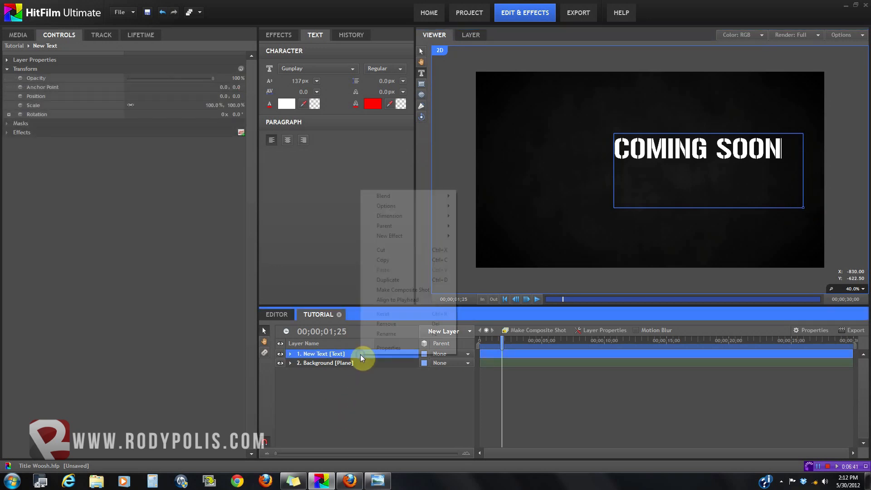
pyautogui.click(405, 293)
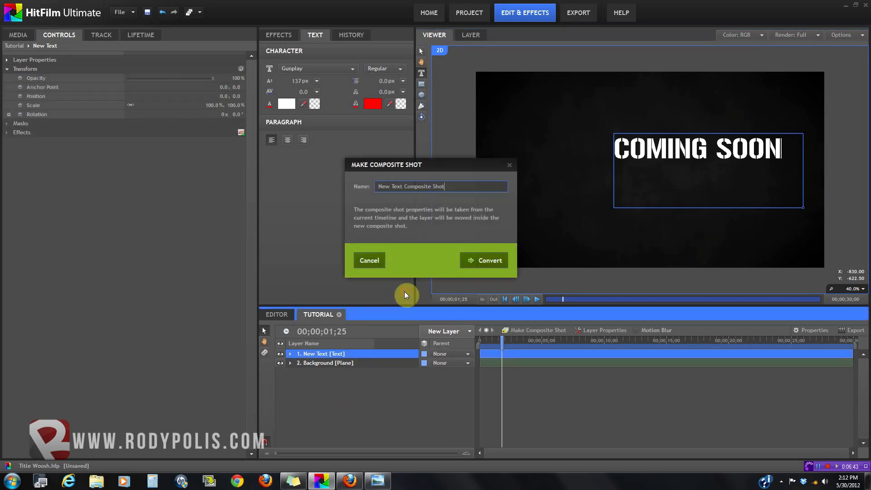
pyautogui.click(476, 259)
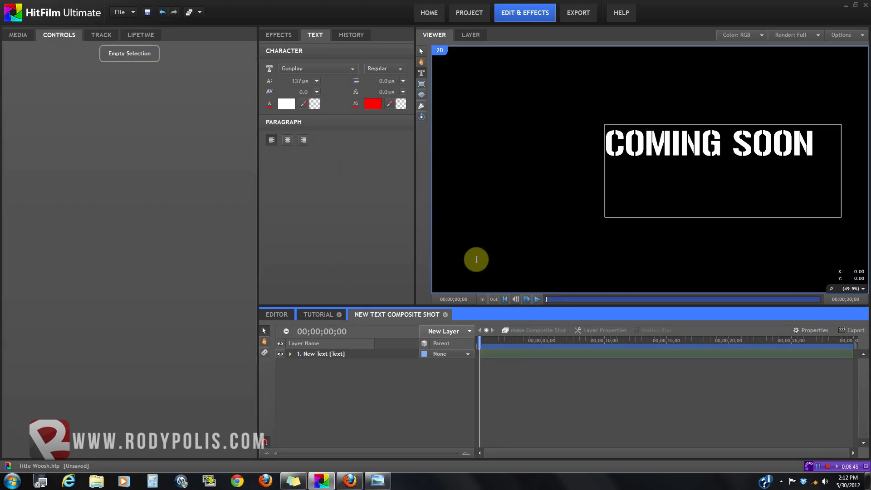
# Make the text layer a 3D plane and add a new camera to the text composite shot
pyautogui.scroll(-1, 583, 236)
pyautogui.scroll(1, 582, 236)
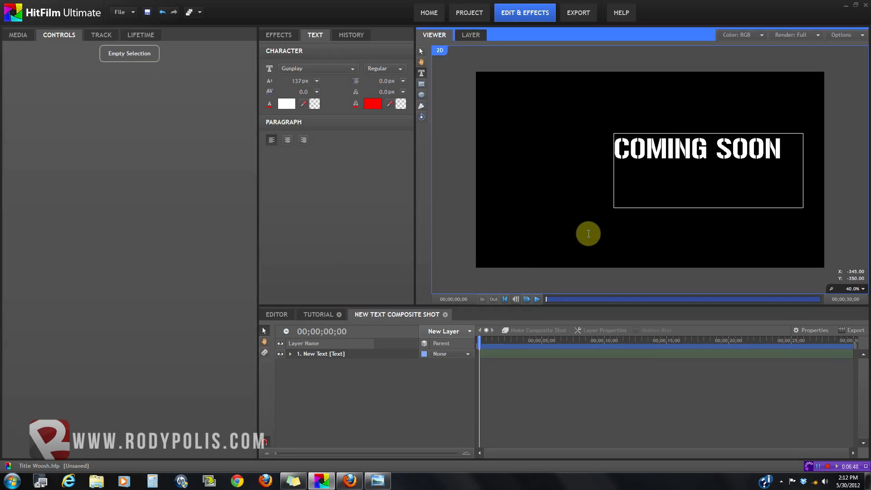
pyautogui.click(331, 359)
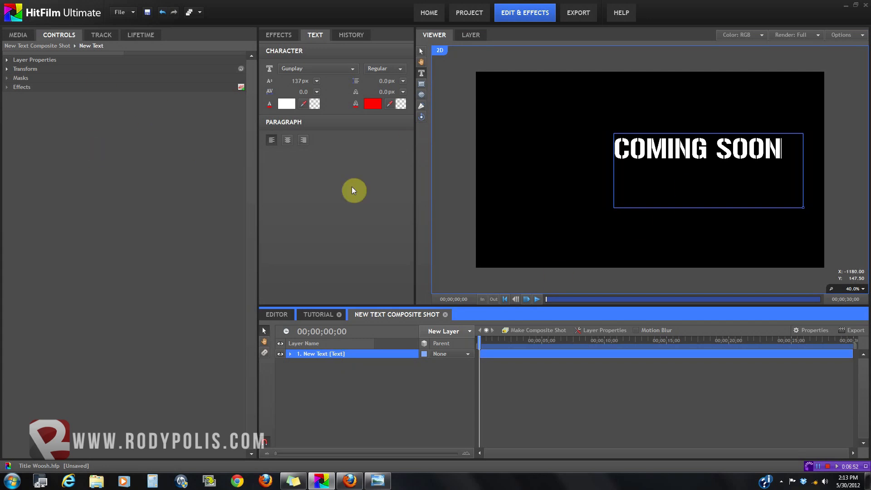
pyautogui.click(424, 355)
pyautogui.click(426, 376)
pyautogui.click(465, 253)
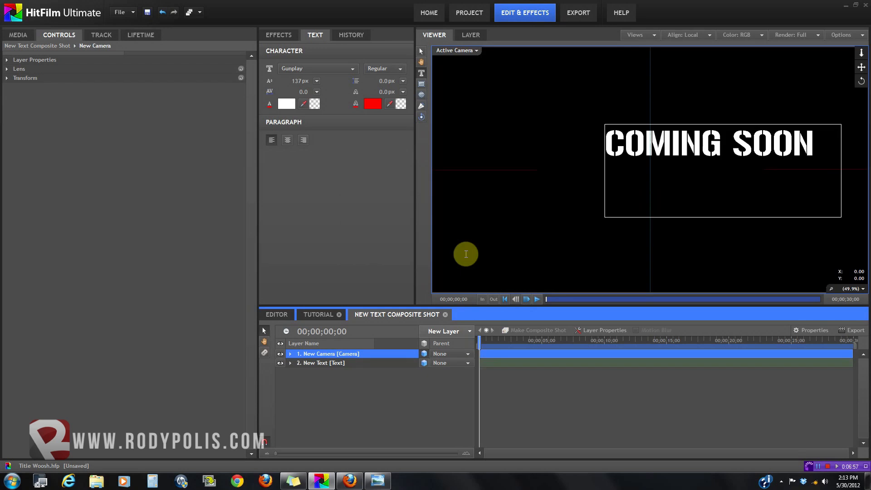
pyautogui.scroll(1, 494, 217)
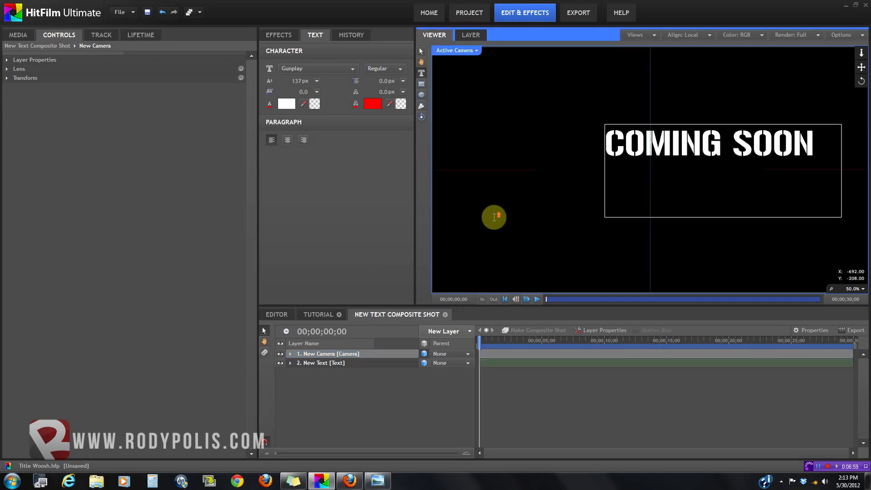
# Set the text layer's anchor point to 251.0, 110.0, 0.0 and return to the Tutorial composite
pyautogui.click(316, 363)
pyautogui.click(8, 70)
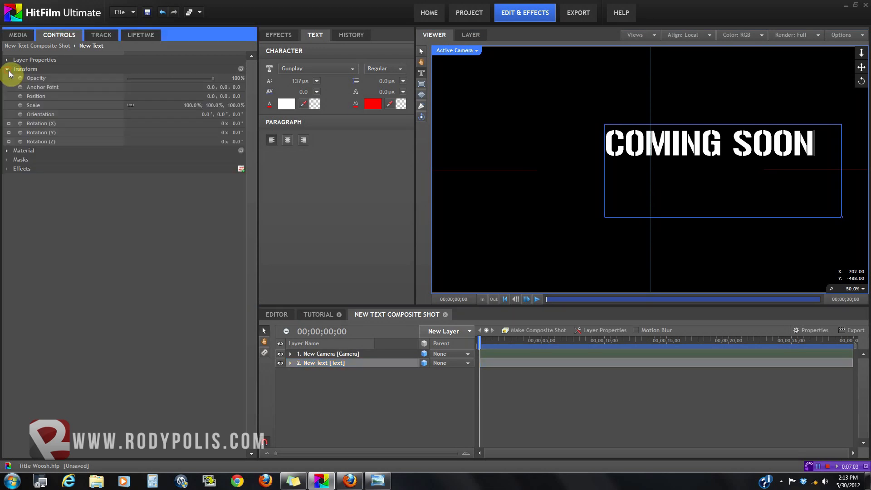
pyautogui.moveTo(214, 87); pyautogui.dragTo(331, 99)
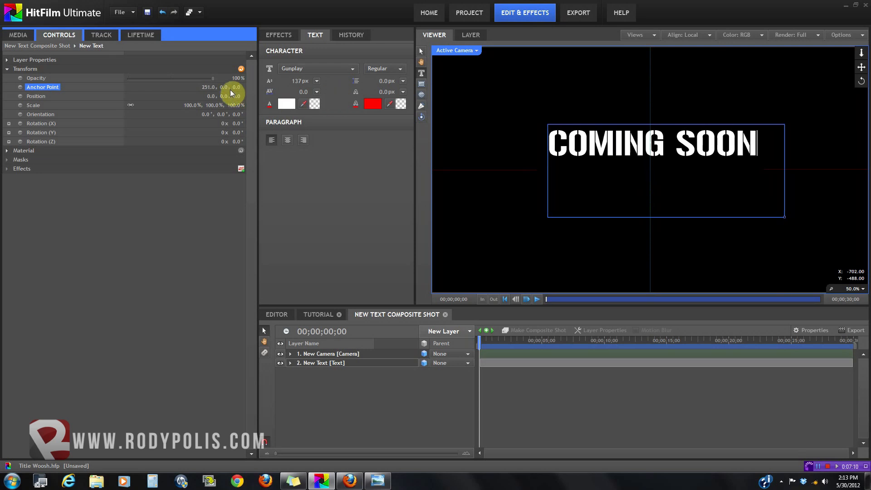
pyautogui.moveTo(234, 86); pyautogui.dragTo(277, 84)
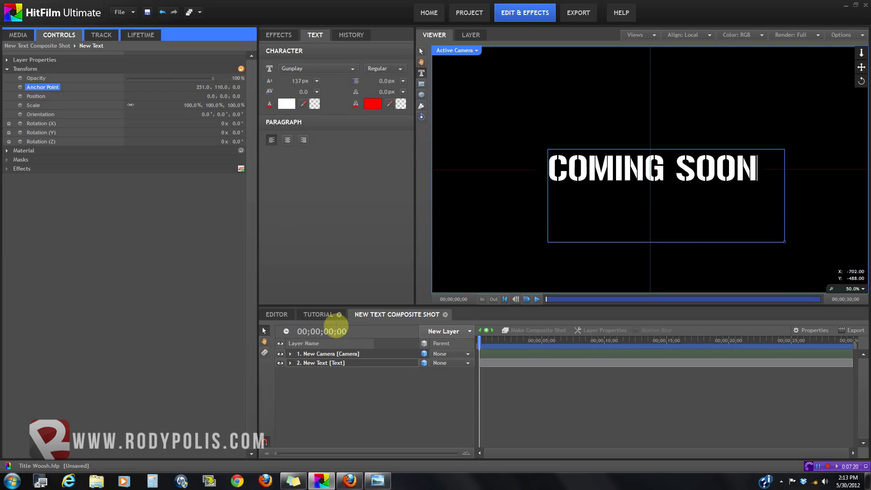
pyautogui.click(314, 317)
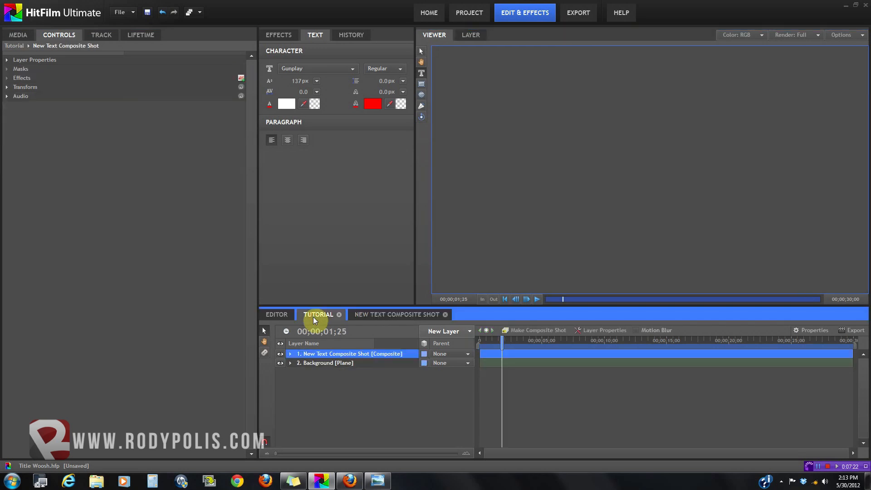
# Inspect the title up close in the Tutorial composite and look over the text layer in its own composite shot
pyautogui.scroll(-1, 609, 154)
pyautogui.scroll(2, 612, 165)
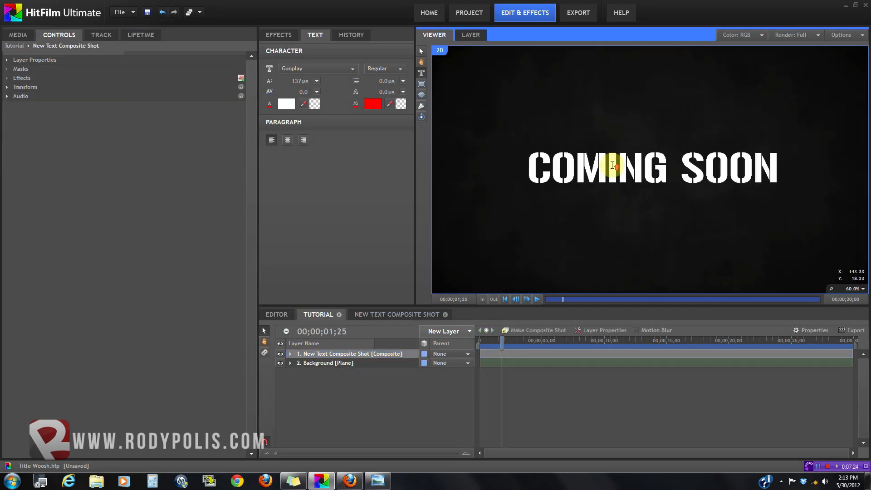
pyautogui.scroll(2, 611, 166)
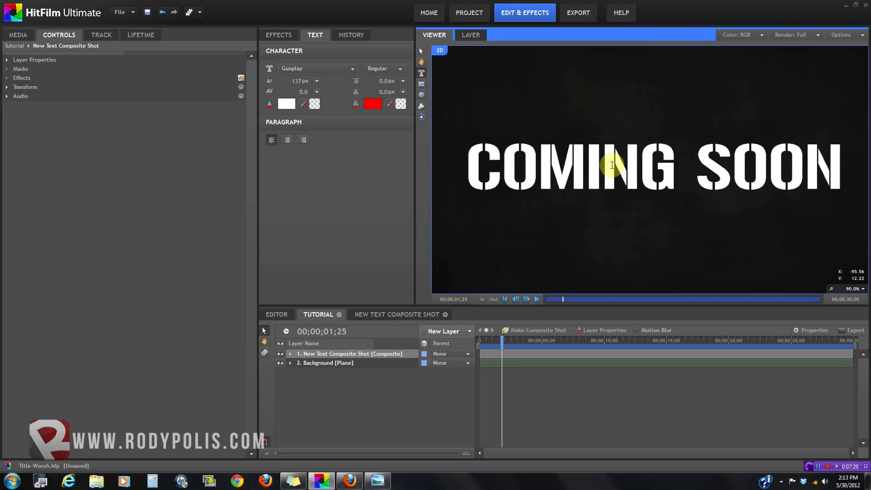
pyautogui.scroll(2, 612, 165)
pyautogui.scroll(-4, 612, 165)
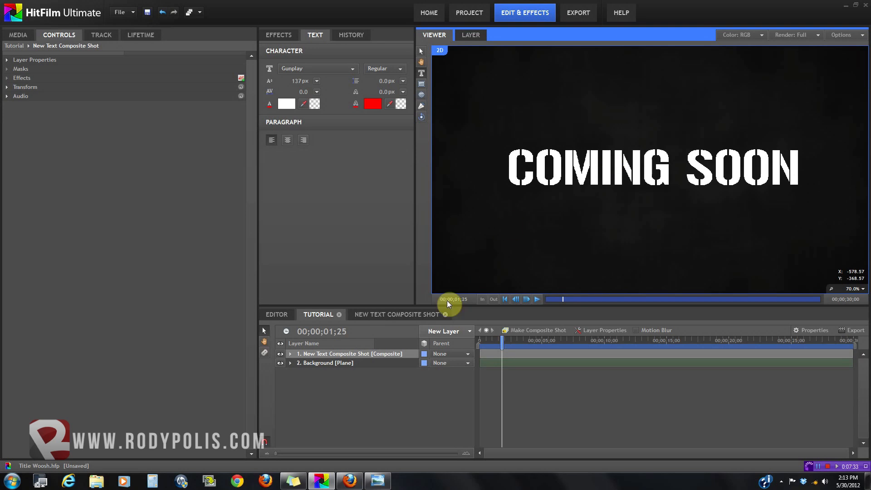
pyautogui.click(423, 314)
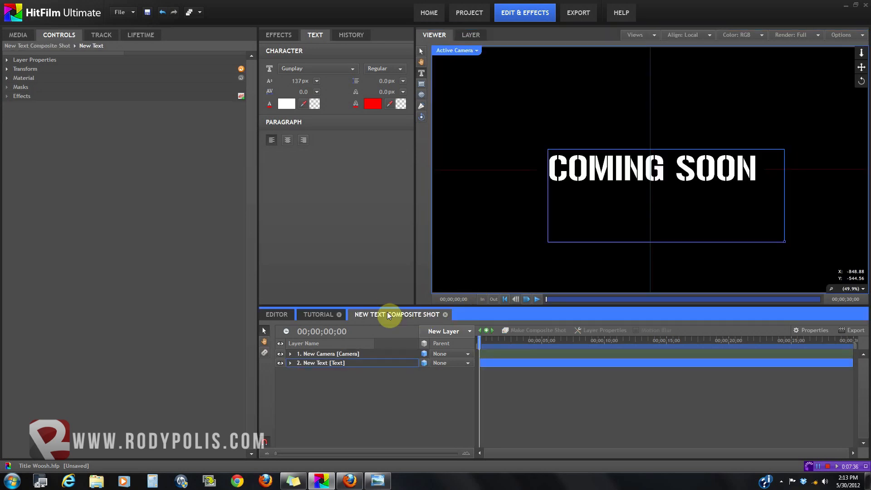
pyautogui.click(342, 363)
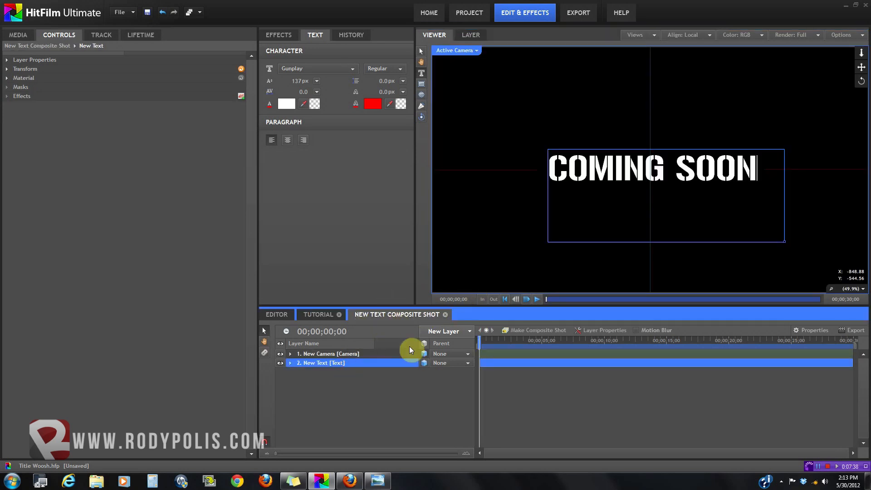
pyautogui.click(313, 315)
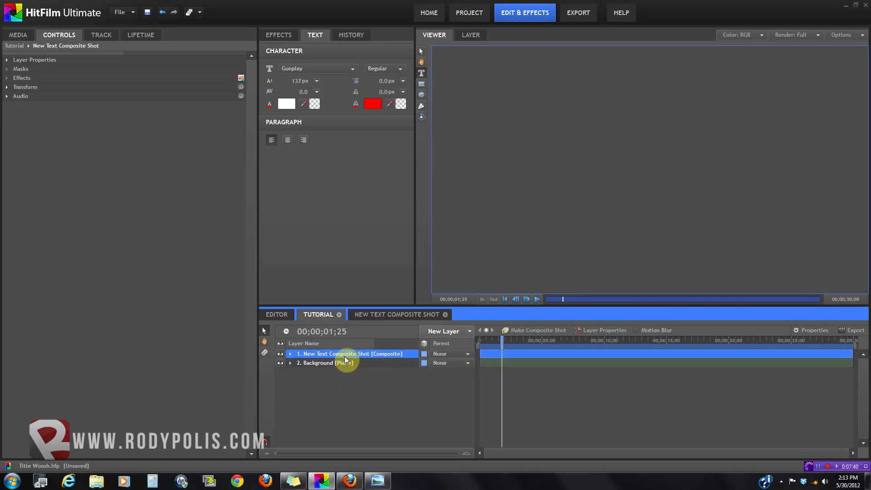
# Apply the Radial Gradient effect to the New Text layer in the text composite shot
pyautogui.click(387, 318)
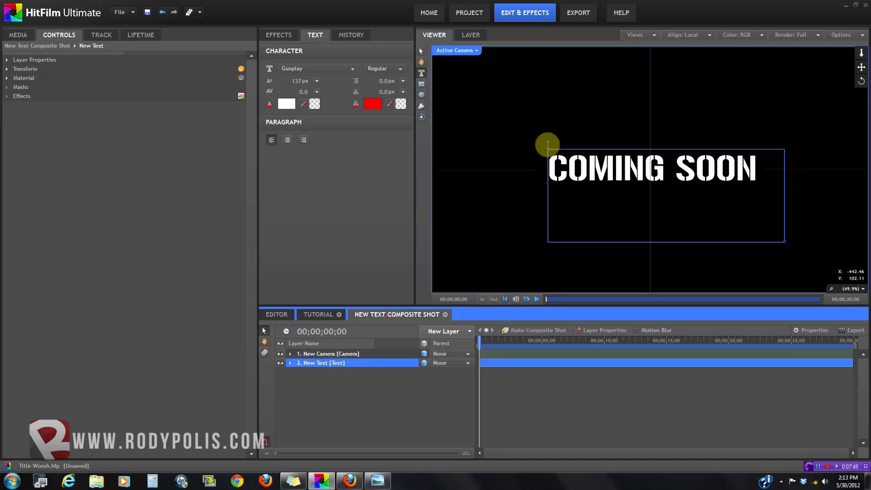
pyautogui.click(276, 34)
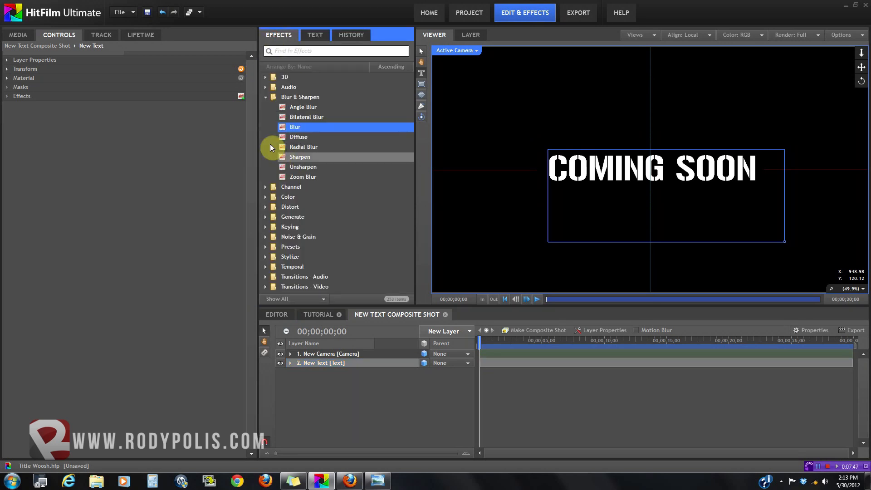
pyautogui.click(265, 98)
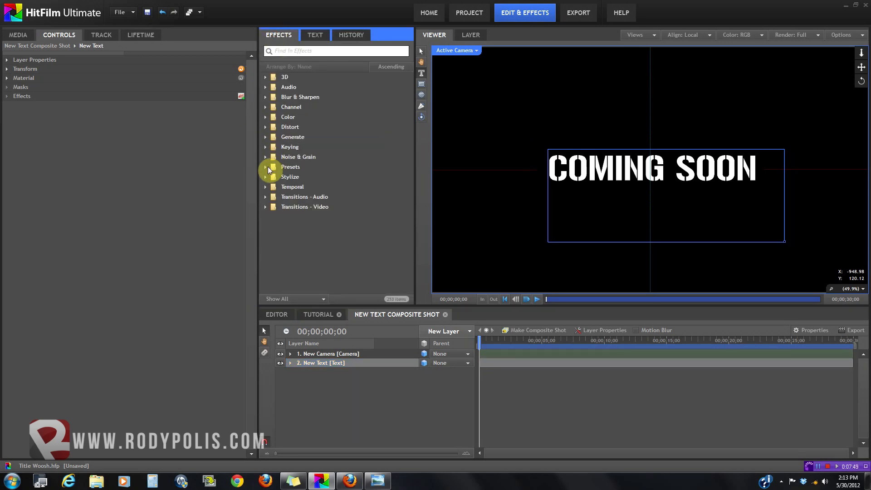
pyautogui.click(265, 138)
pyautogui.scroll(-3, 272, 156)
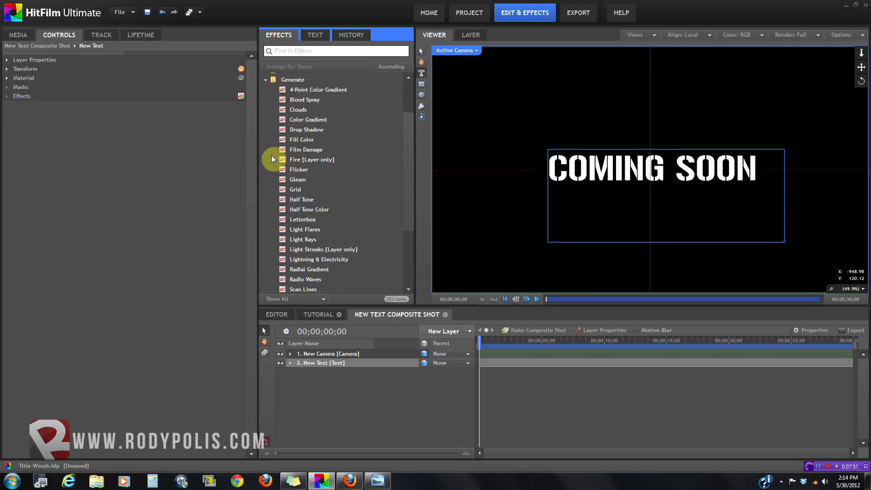
pyautogui.moveTo(325, 241); pyautogui.dragTo(343, 363)
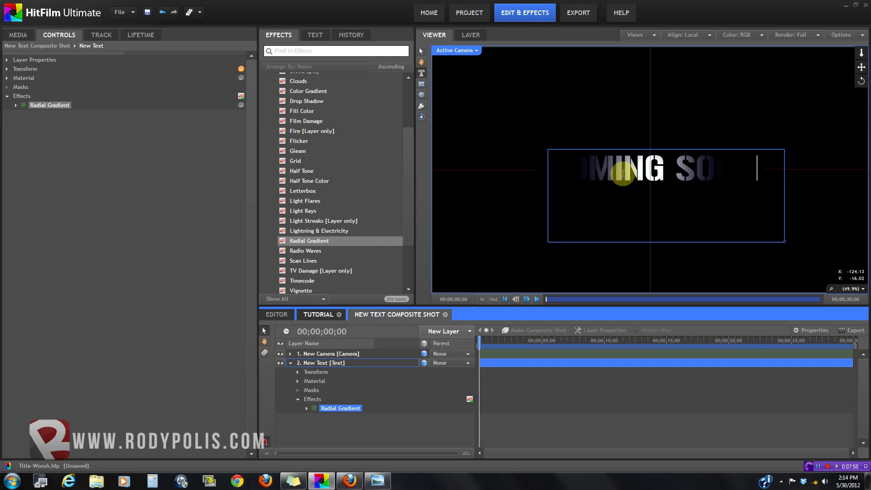
# Set the radial gradient's Elliptical Deformation to 2.00 and compare the title with the effect off and on
pyautogui.click(15, 106)
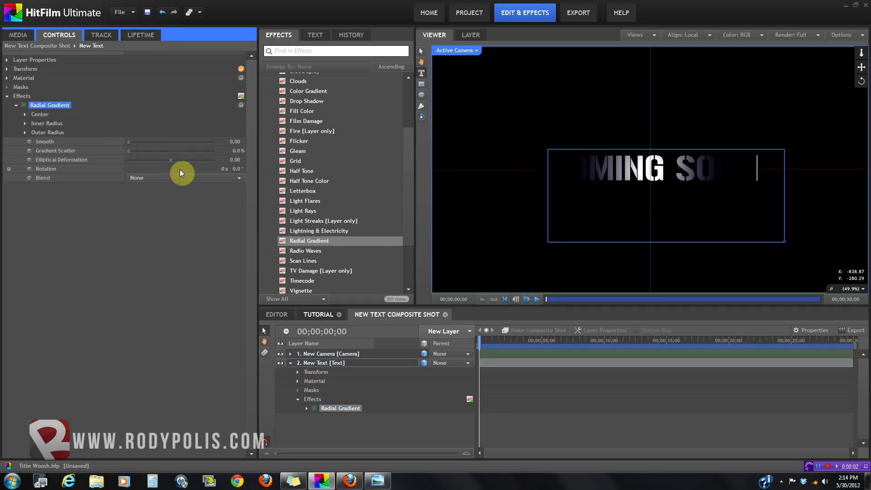
pyautogui.moveTo(171, 162)
pyautogui.mouseDown()
pyautogui.moveTo(182, 162)
pyautogui.moveTo(171, 166)
pyautogui.mouseUp()
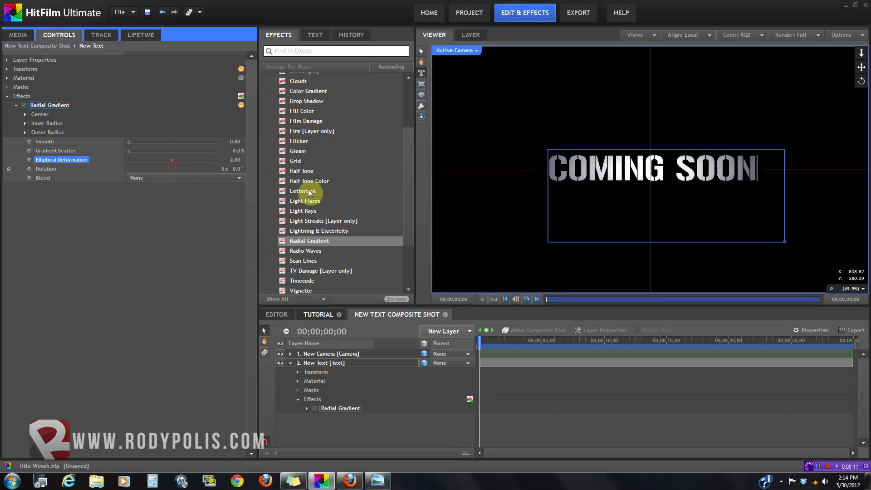
pyautogui.scroll(2, 585, 180)
pyautogui.scroll(1, 585, 178)
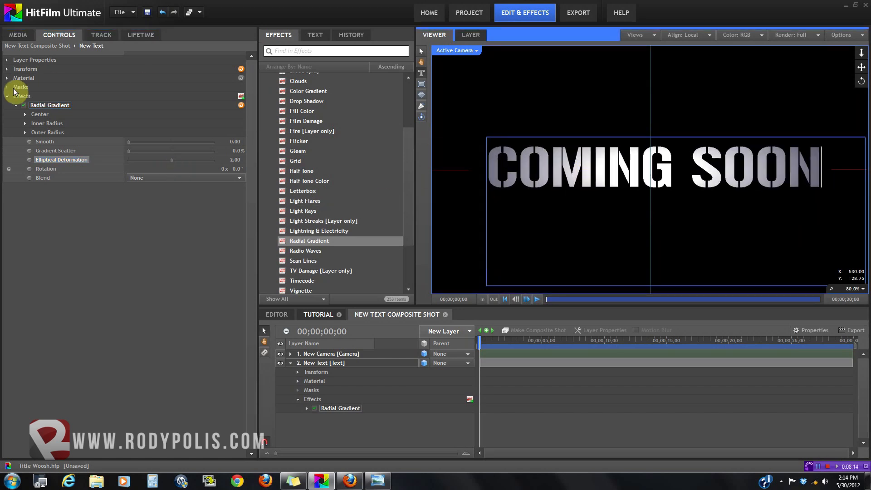
pyautogui.click(24, 104)
pyautogui.click(24, 105)
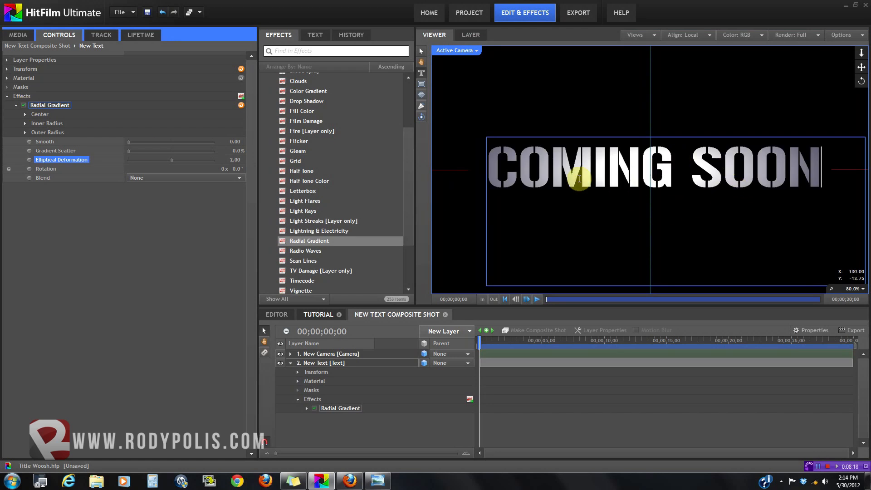
# Adjust the radial gradient's center position on the text and return to the Tutorial composite
pyautogui.click(25, 114)
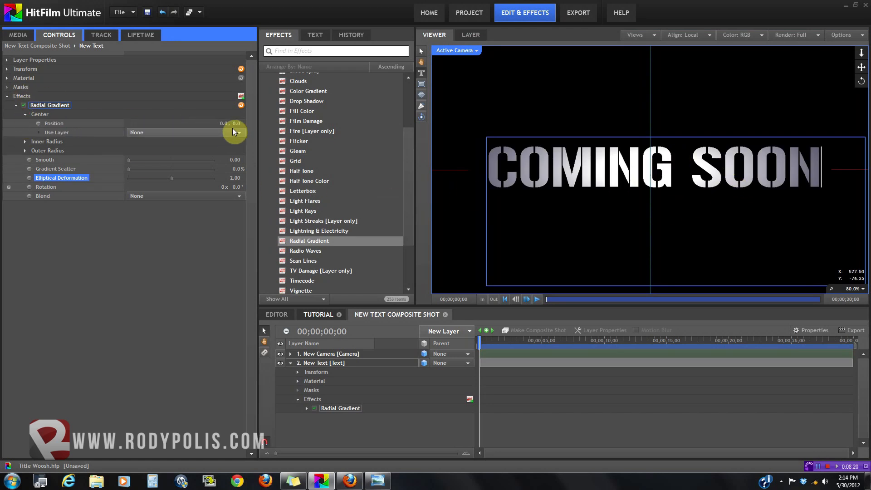
pyautogui.moveTo(236, 123); pyautogui.dragTo(221, 133)
pyautogui.moveTo(225, 132); pyautogui.dragTo(227, 132)
pyautogui.click(325, 317)
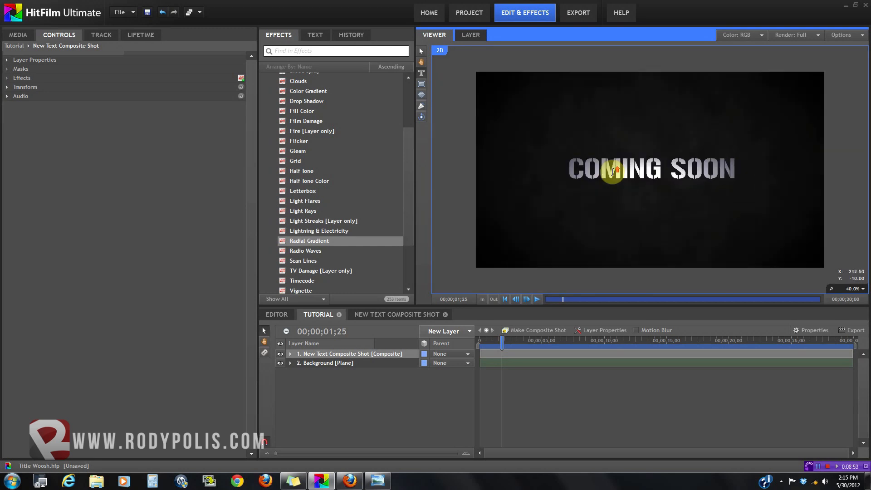
pyautogui.scroll(-1, 614, 171)
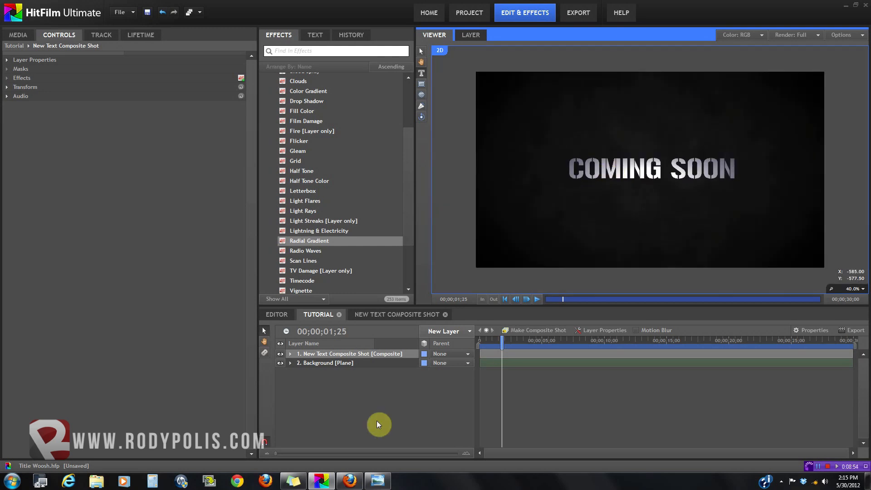
# Make the Coming Soon composite layer 3D and add a camera to the Tutorial composite
pyautogui.click(350, 354)
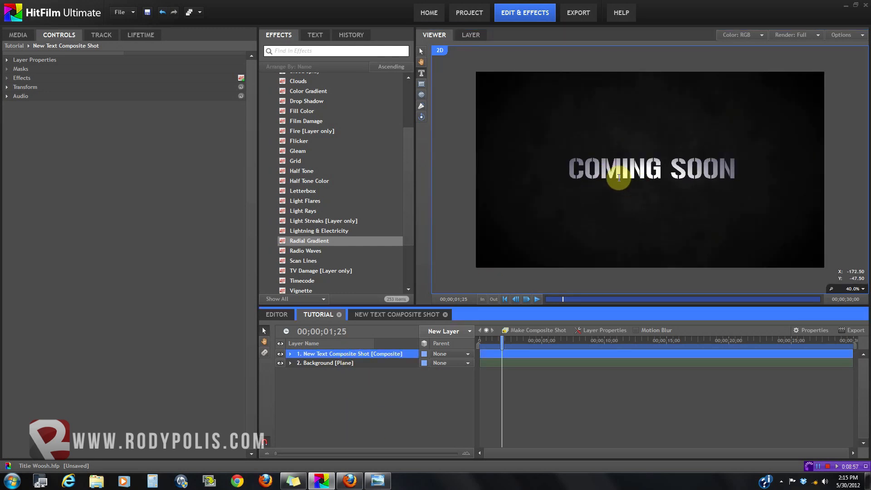
pyautogui.click(319, 363)
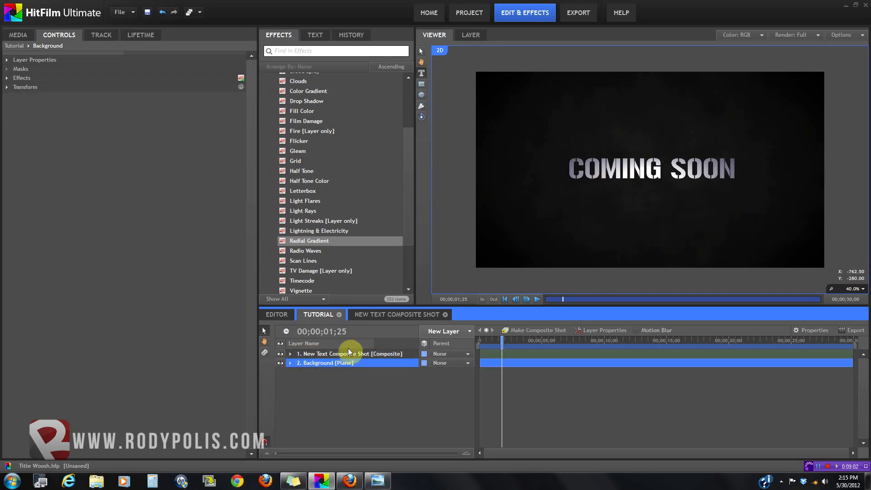
pyautogui.click(351, 354)
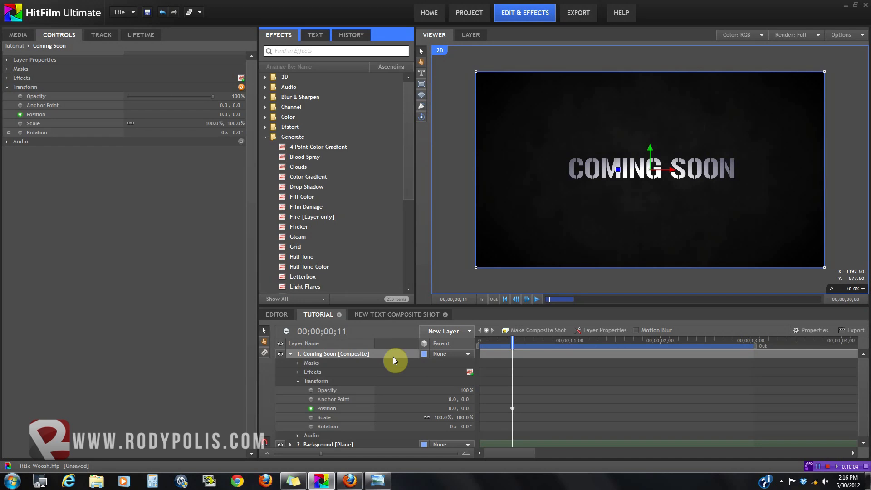
pyautogui.click(424, 353)
pyautogui.click(436, 374)
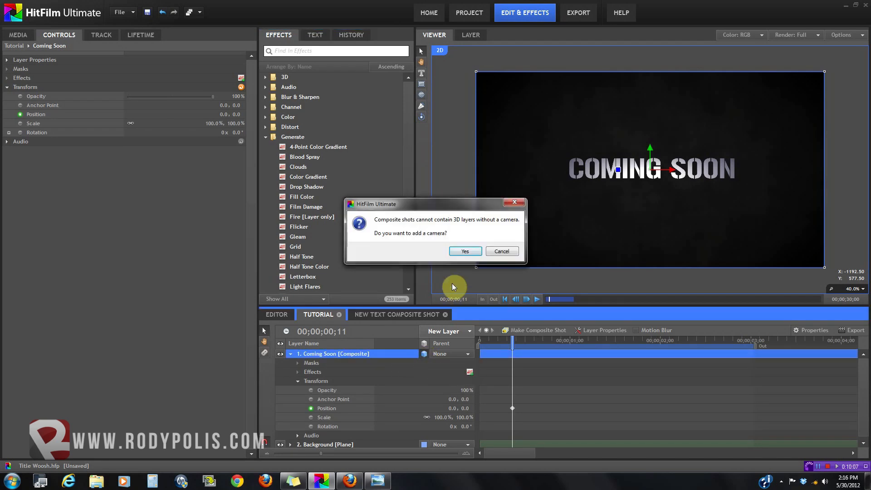
pyautogui.click(460, 252)
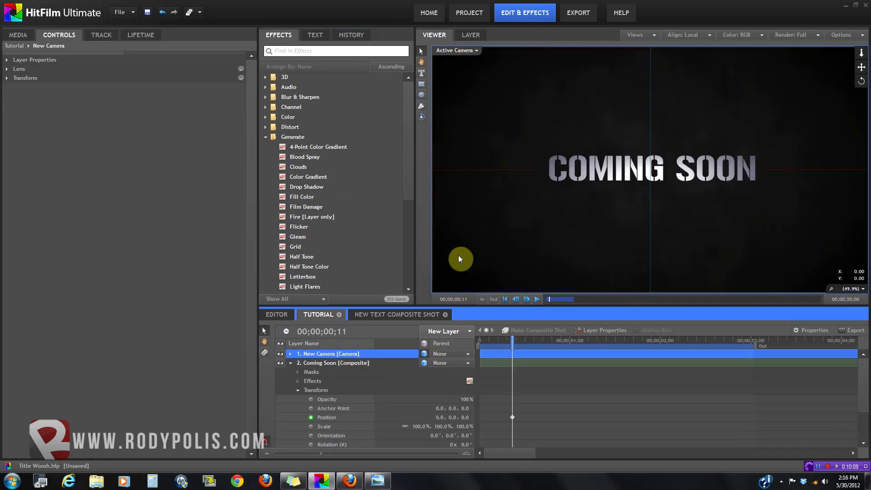
# Show the composite in two side-by-side views, Active Camera and Top, with the camera and title layer both in sight
pyautogui.scroll(-1, 518, 189)
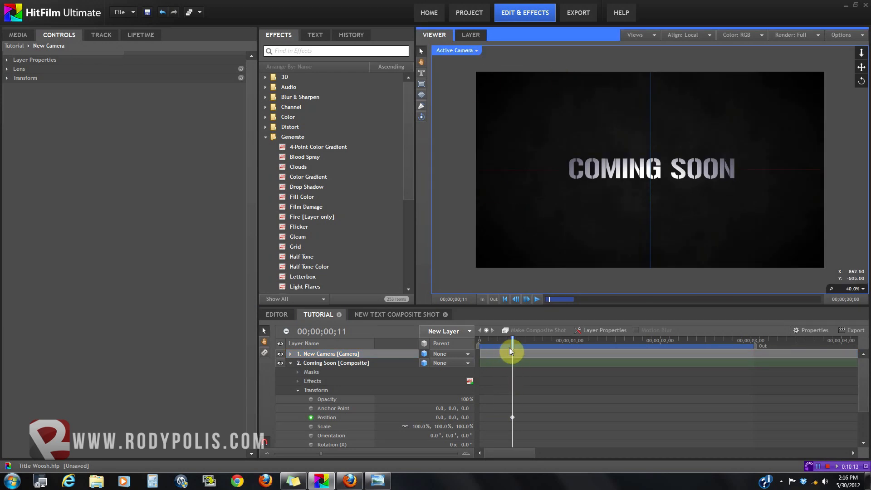
pyautogui.click(473, 51)
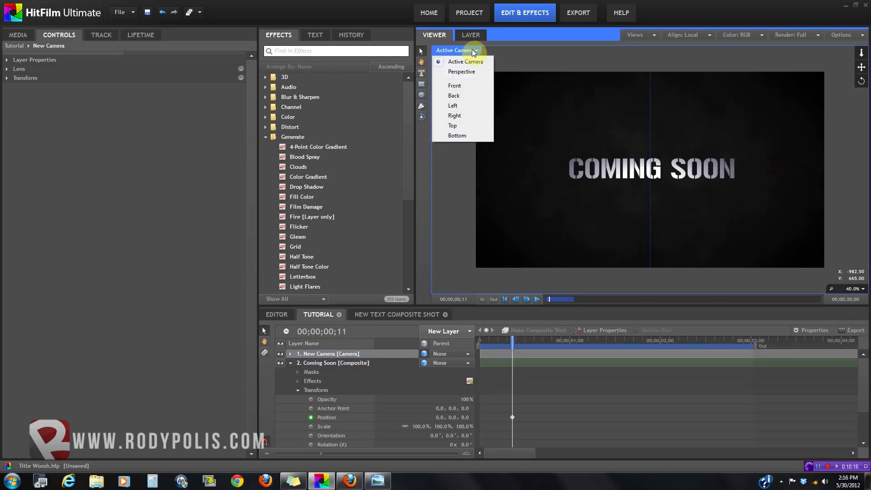
pyautogui.click(635, 35)
pyautogui.click(635, 58)
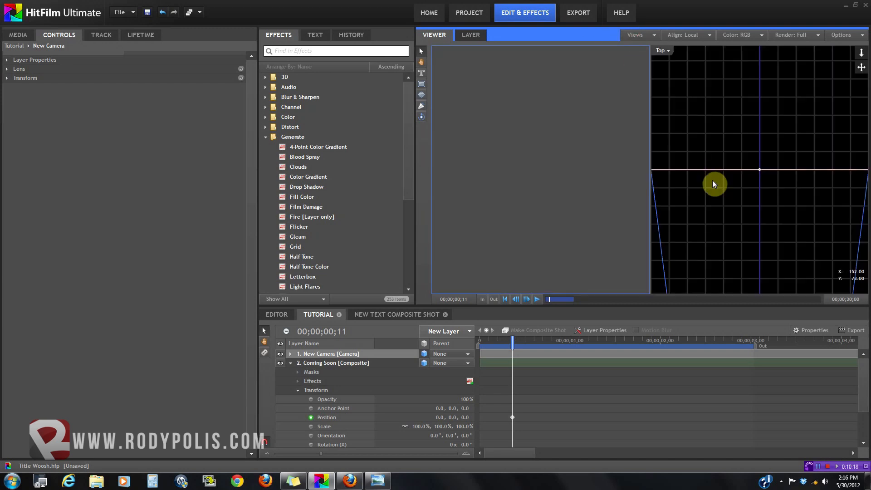
pyautogui.scroll(-5, 711, 184)
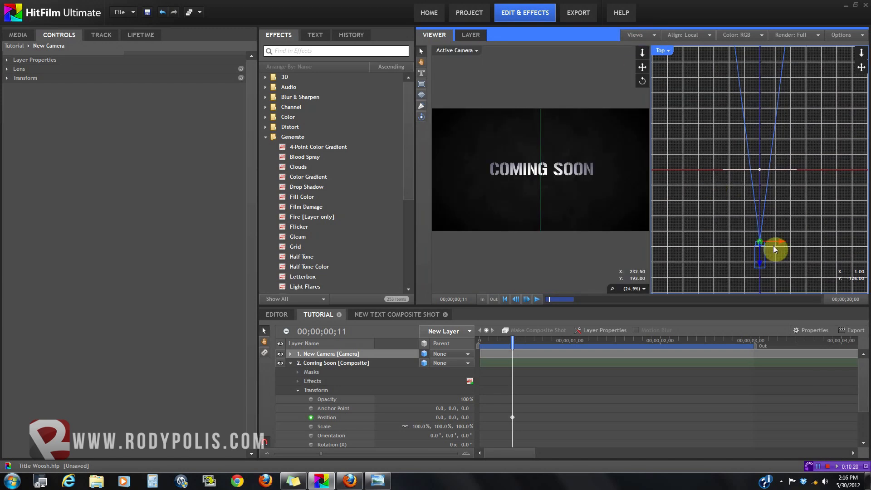
pyautogui.scroll(1, 775, 181)
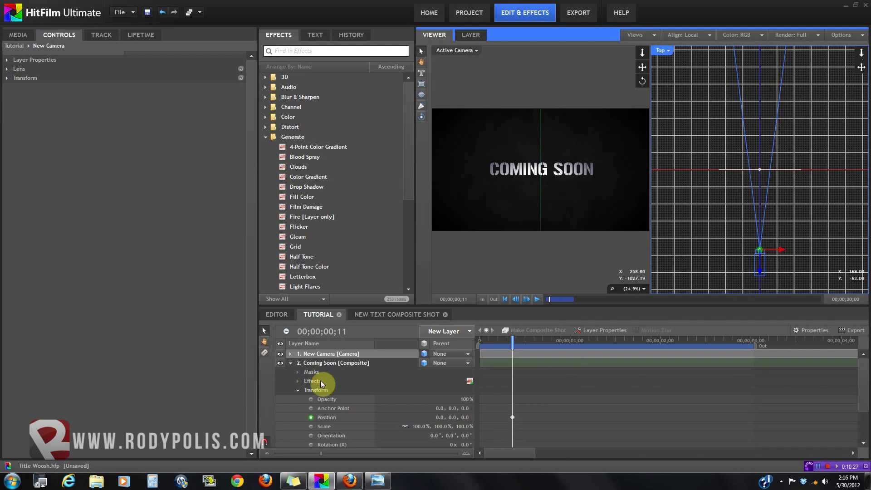
# Keyframe the Coming Soon layer's Z position at about 2024.6 on 00;00;00;11 and 31.8 on 00;00;00;16, and restore the single view
pyautogui.click(313, 363)
pyautogui.moveTo(762, 194); pyautogui.dragTo(760, 278)
pyautogui.moveTo(512, 345); pyautogui.dragTo(527, 348)
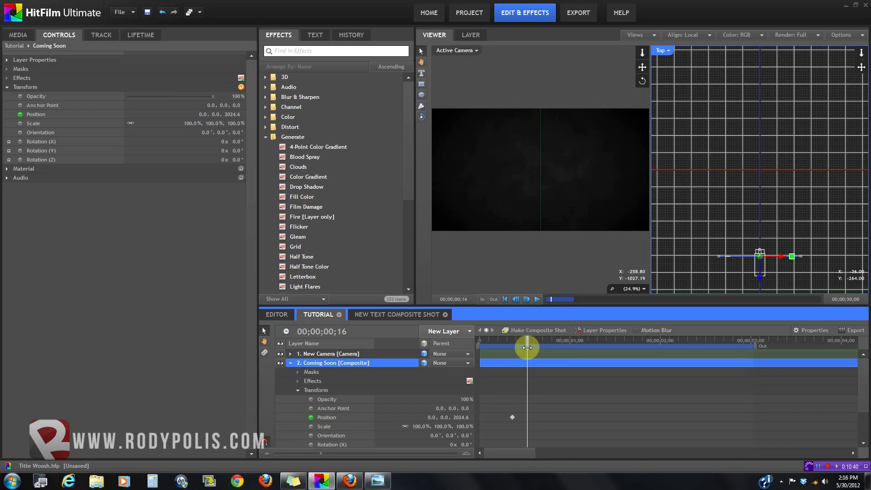
pyautogui.moveTo(761, 279); pyautogui.dragTo(767, 194)
pyautogui.click(641, 34)
pyautogui.click(641, 48)
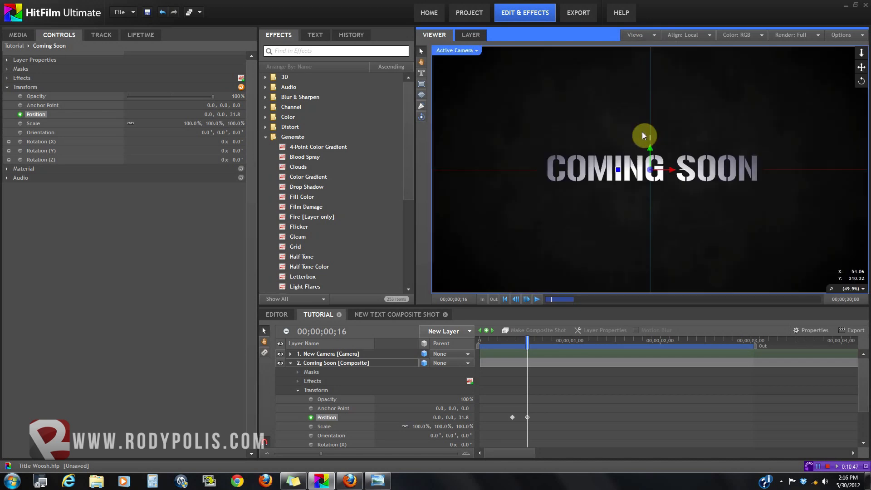
# Play back the title's fly-in several times and scrub to 00;00;00;12 to check the movement between the position keyframes
pyautogui.moveTo(505, 342); pyautogui.dragTo(487, 343)
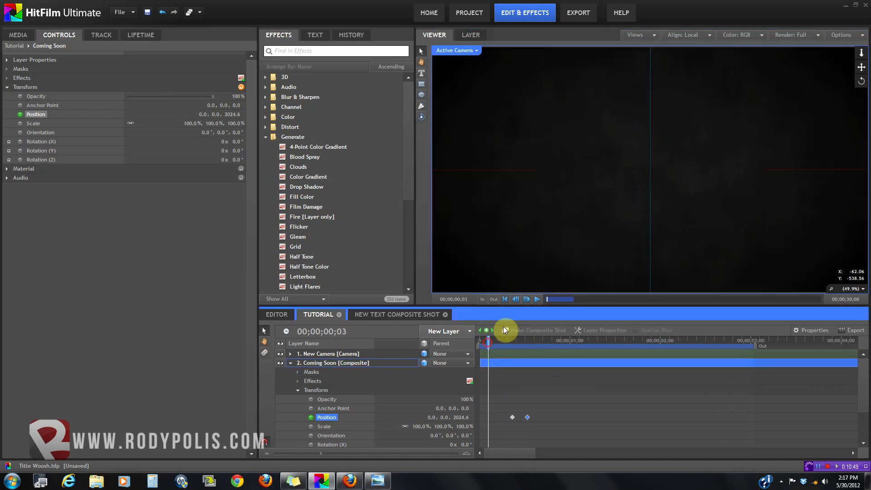
pyautogui.click(535, 299)
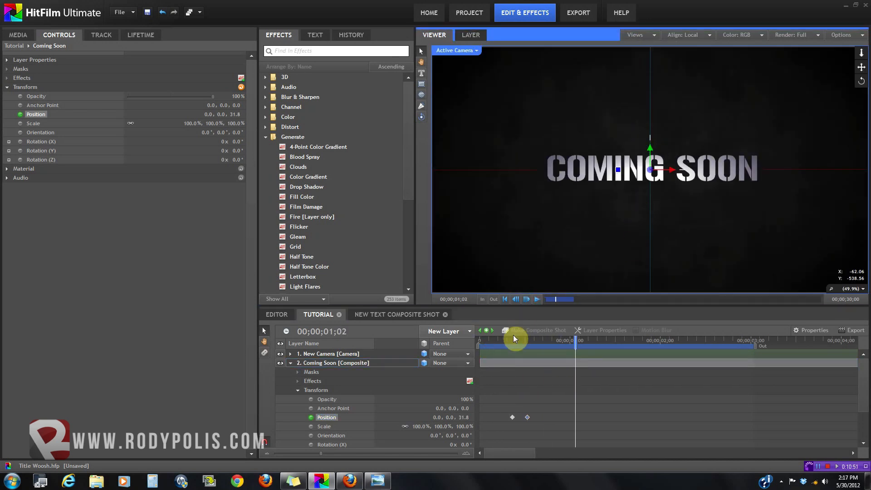
pyautogui.click(532, 312)
pyautogui.click(536, 299)
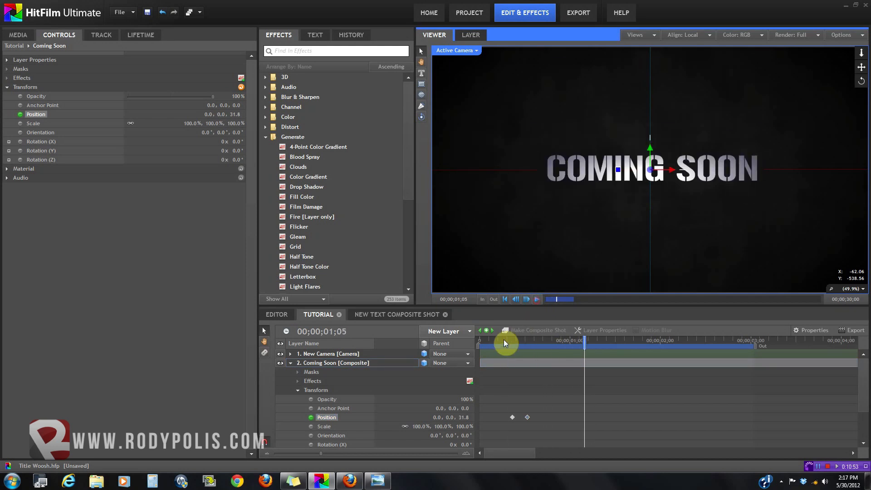
pyautogui.click(527, 314)
pyautogui.click(535, 301)
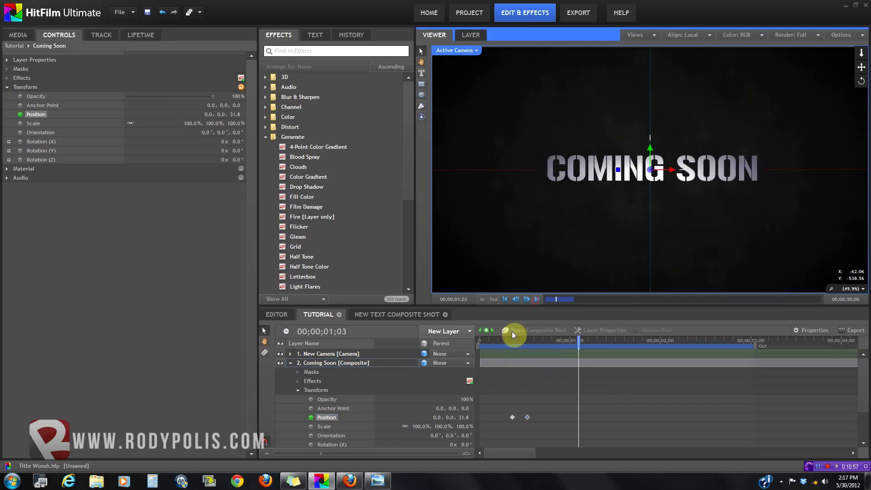
pyautogui.click(502, 341)
pyautogui.moveTo(502, 341)
pyautogui.mouseDown()
pyautogui.moveTo(525, 346)
pyautogui.moveTo(514, 346)
pyautogui.mouseUp()
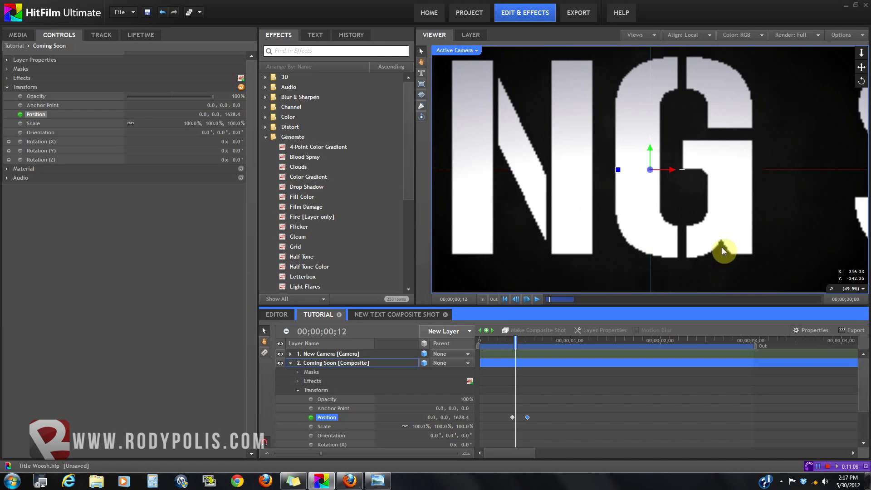
# Try motion blur on the Coming Soon layer, check the fly-in at 00;00;00;15, and turn motion blur off again
pyautogui.click(410, 319)
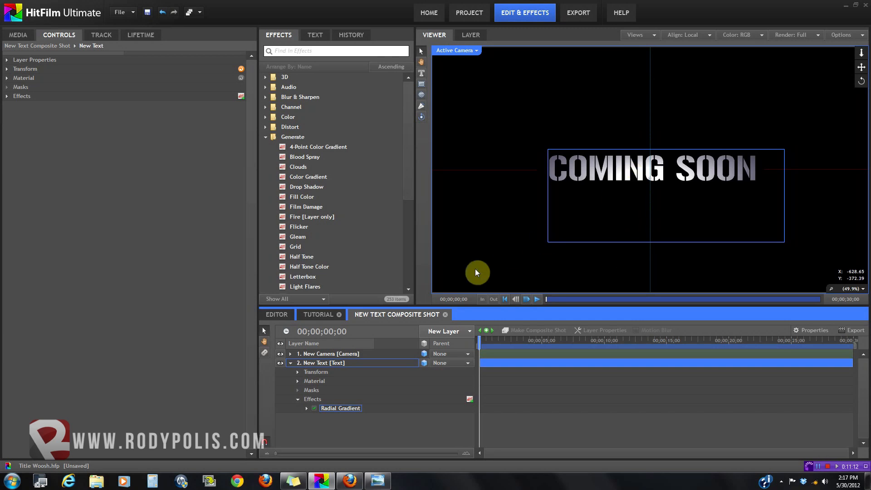
pyautogui.click(323, 315)
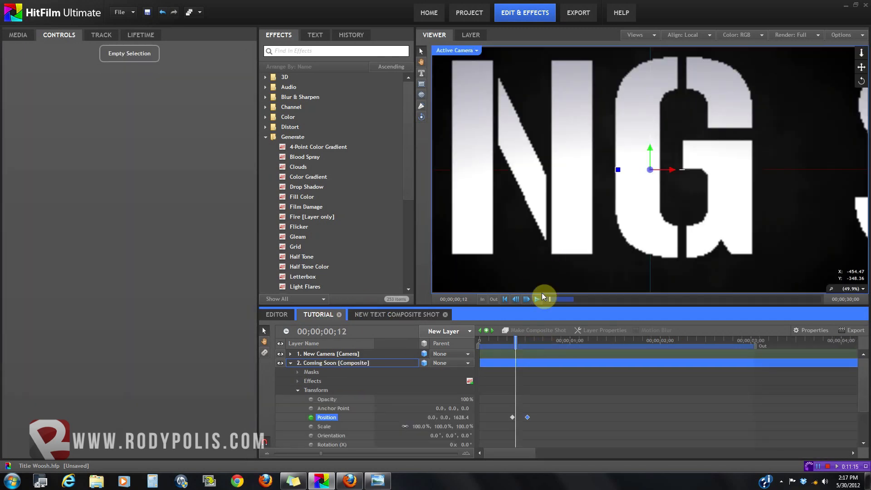
pyautogui.click(319, 363)
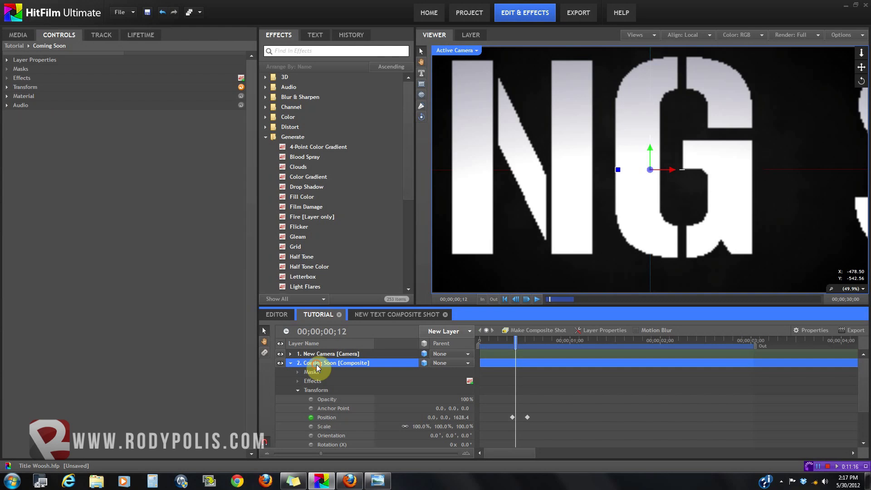
pyautogui.click(14, 60)
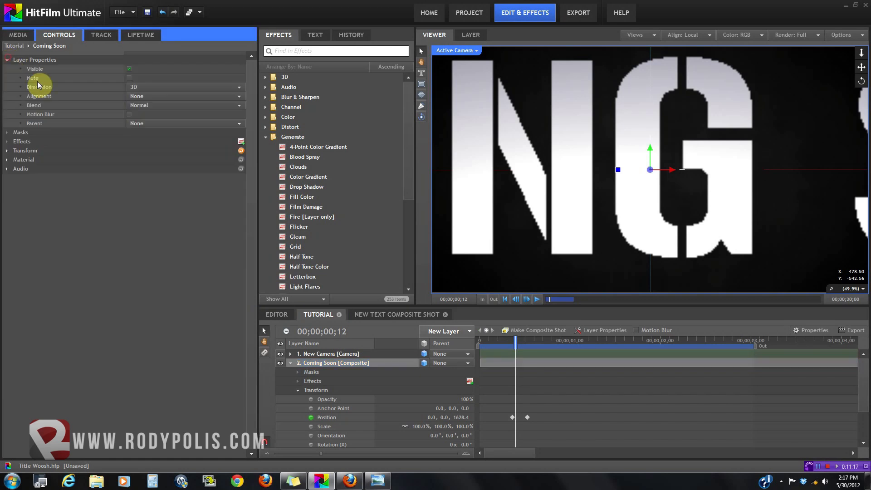
pyautogui.click(130, 114)
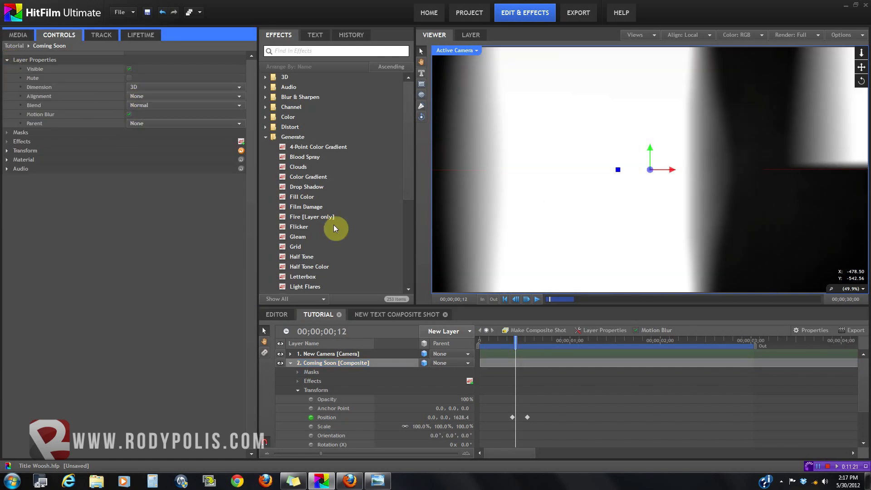
pyautogui.scroll(-2, 553, 189)
pyautogui.moveTo(516, 338); pyautogui.dragTo(524, 340)
pyautogui.scroll(2, 573, 255)
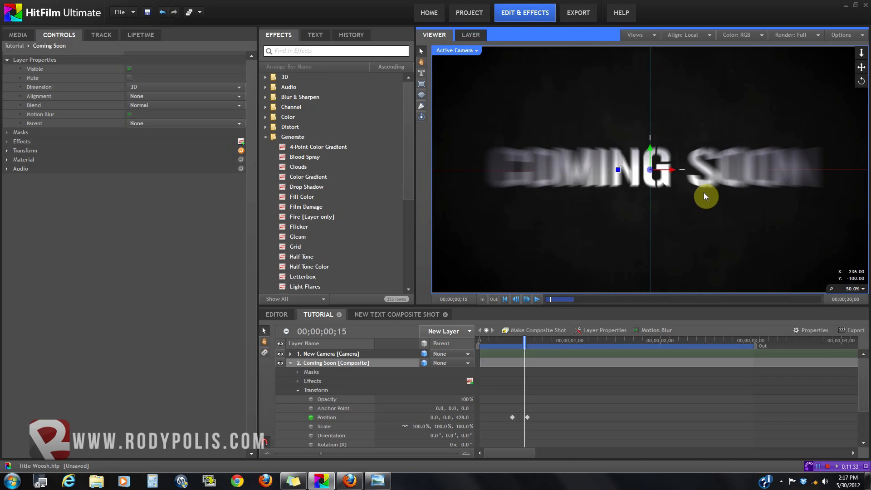
pyautogui.click(129, 114)
pyautogui.click(514, 340)
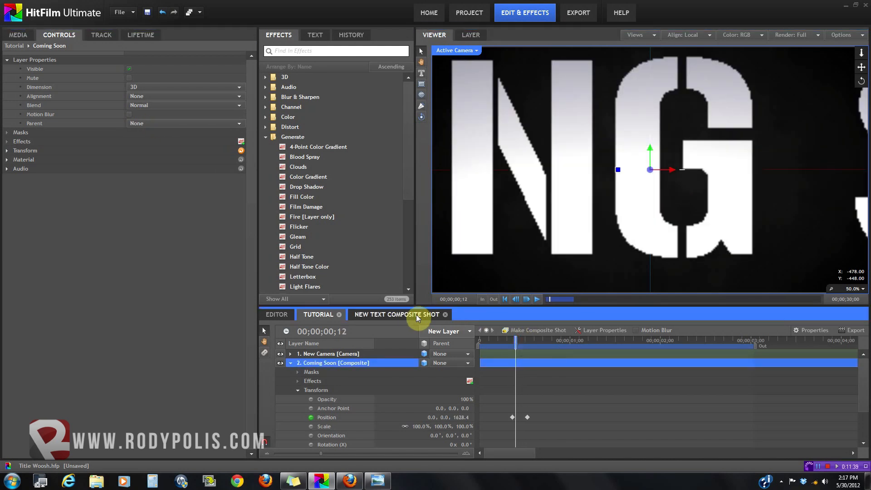
# Turn motion blur on again for the Coming Soon layer to compare the frames between its position keyframes, and switch it back off
pyautogui.click(410, 315)
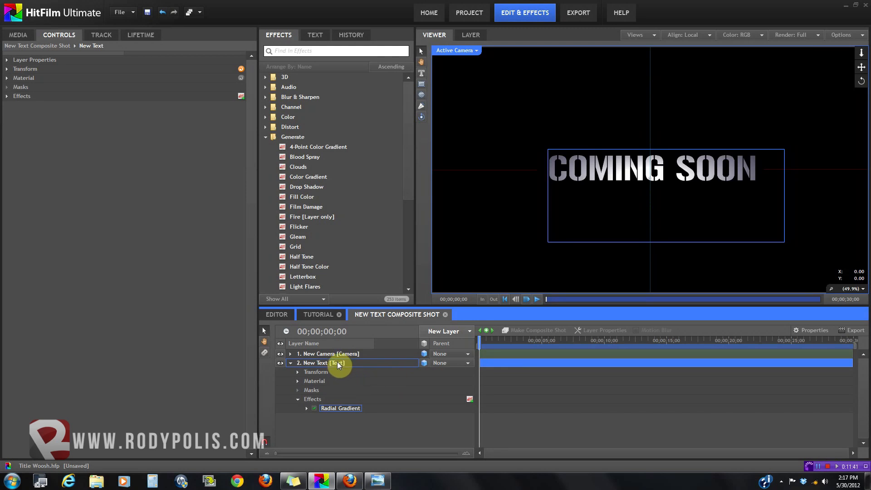
pyautogui.click(320, 315)
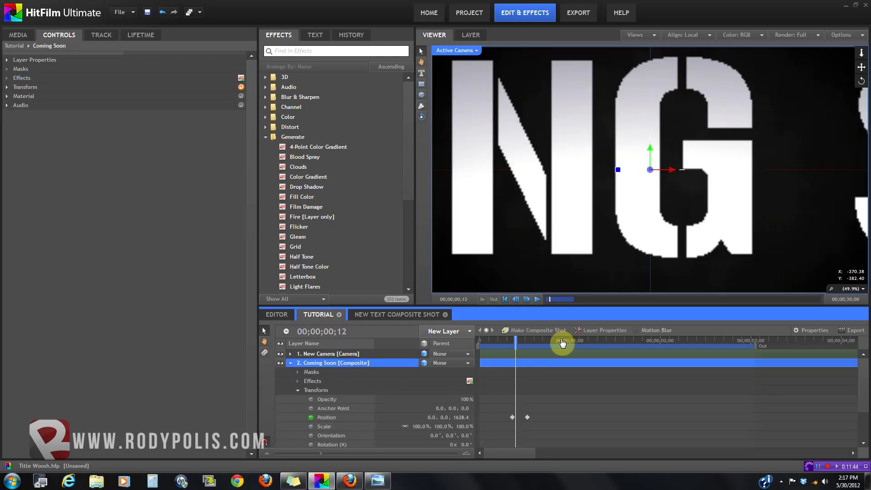
pyautogui.moveTo(516, 346); pyautogui.dragTo(518, 348)
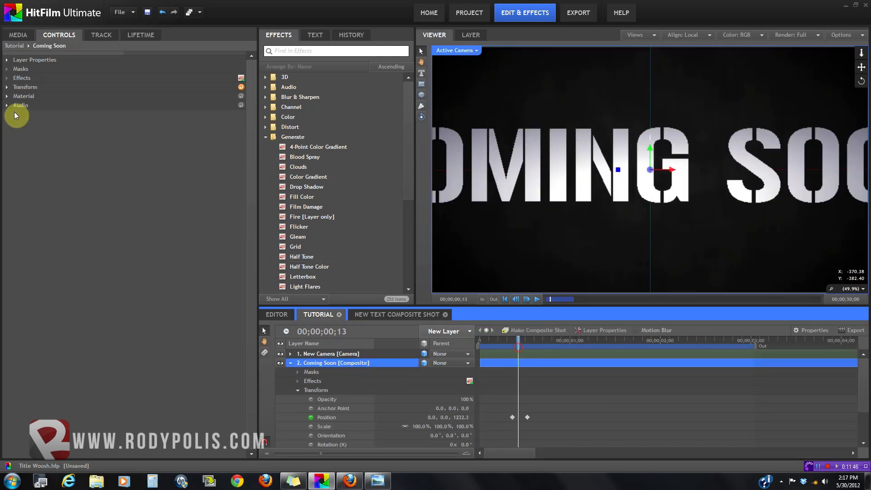
pyautogui.click(6, 60)
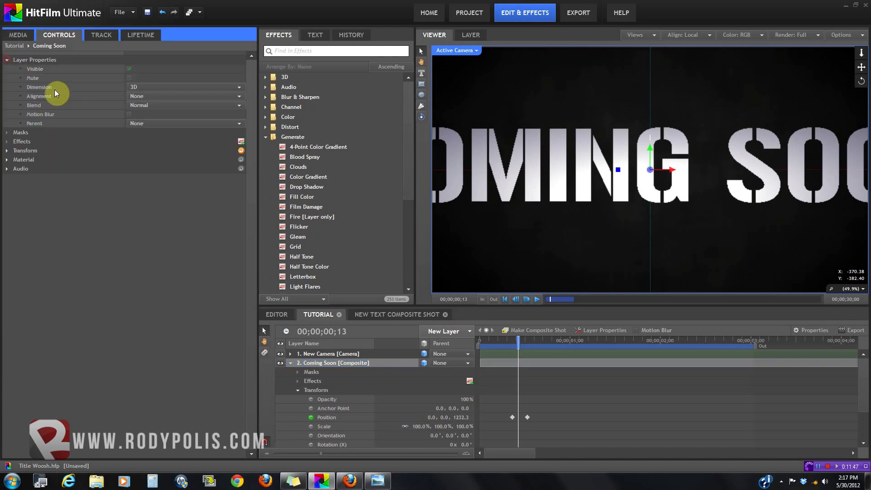
pyautogui.click(128, 114)
pyautogui.moveTo(502, 343); pyautogui.dragTo(522, 346)
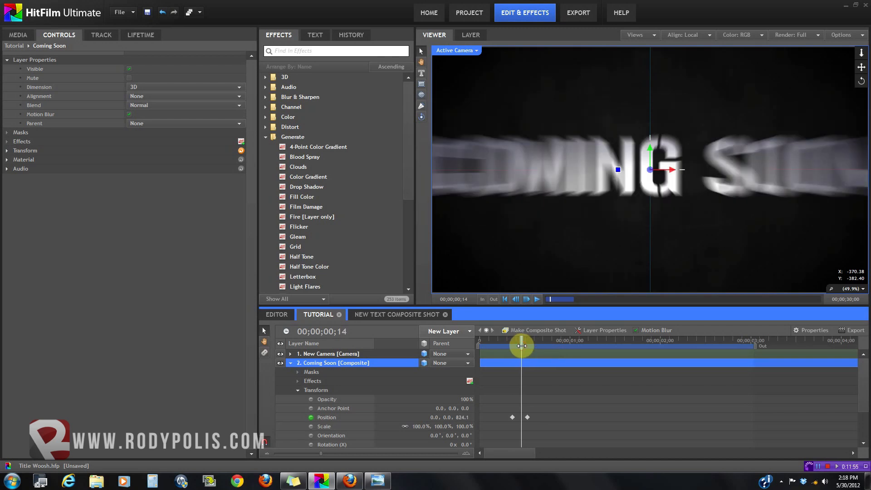
pyautogui.click(129, 117)
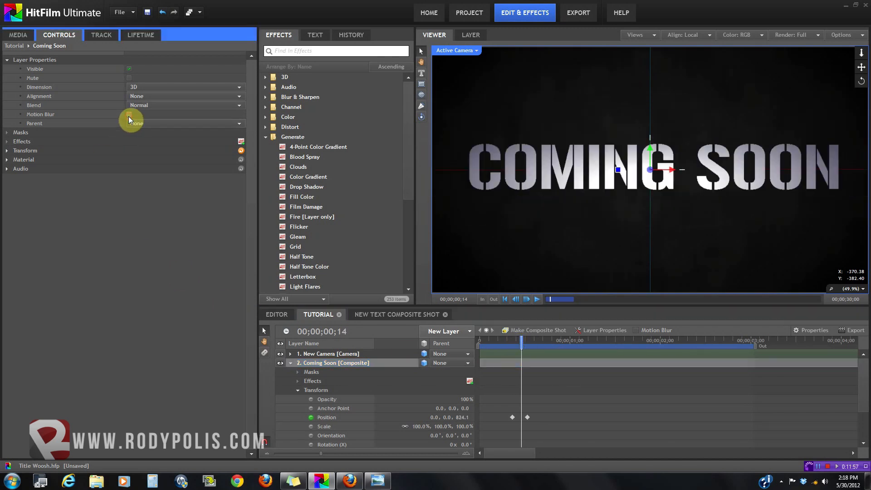
pyautogui.moveTo(510, 342); pyautogui.dragTo(527, 346)
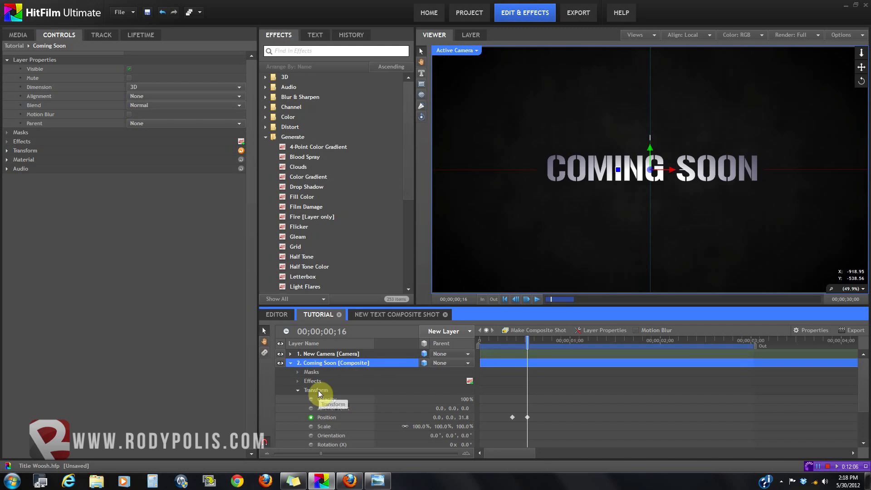
# Collapse the Coming Soon layer and add a Particle Simulator from the 3D effects as the topmost layer of the Tutorial composite
pyautogui.click(291, 363)
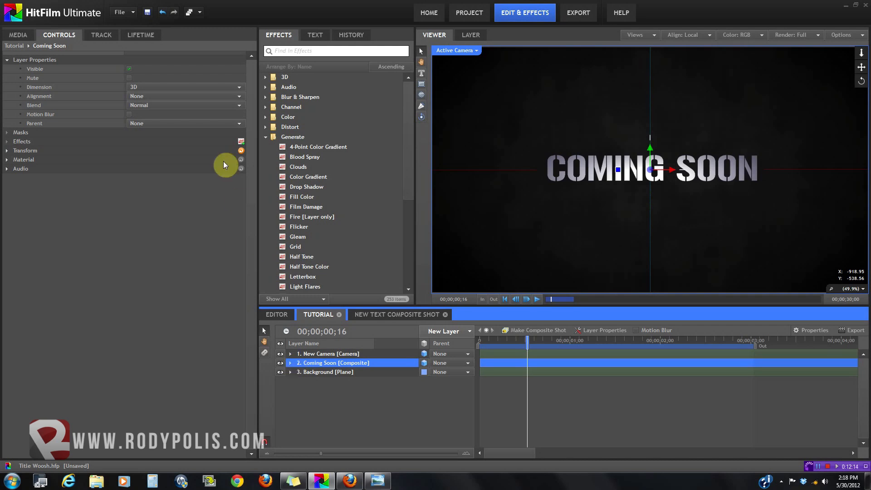
pyautogui.click(265, 138)
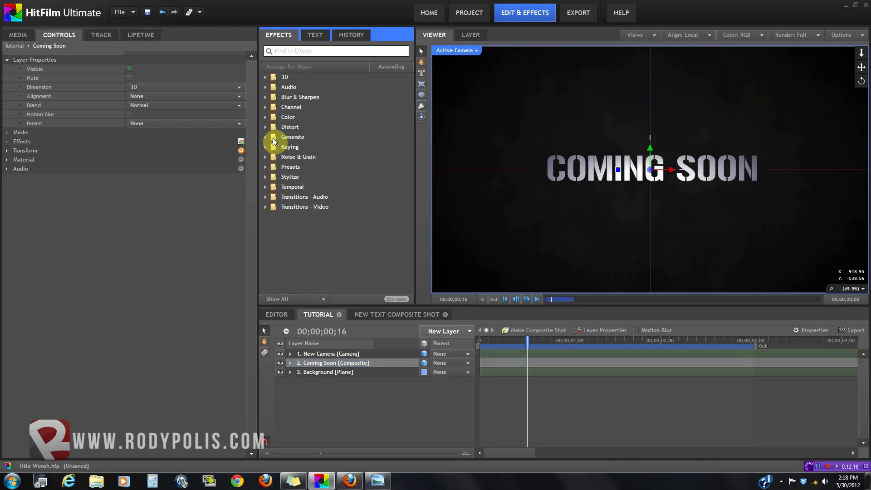
pyautogui.click(265, 79)
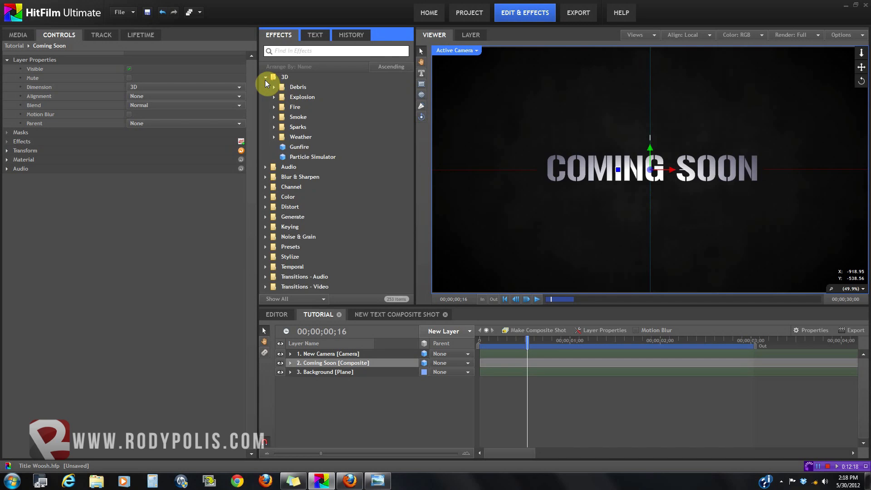
pyautogui.moveTo(309, 157); pyautogui.dragTo(315, 354)
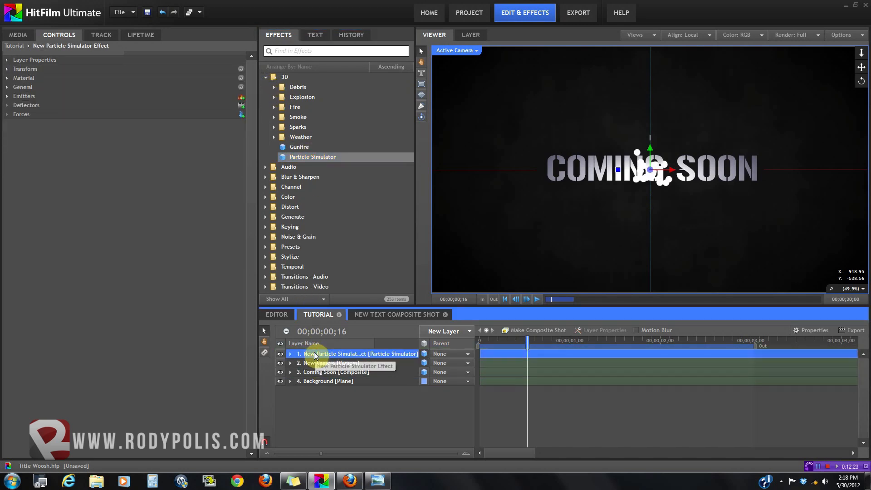
# Scrub between 00;00;00;16 and 00;00;01;16 to examine how the default particles spread over the title
pyautogui.moveTo(504, 339); pyautogui.dragTo(618, 345)
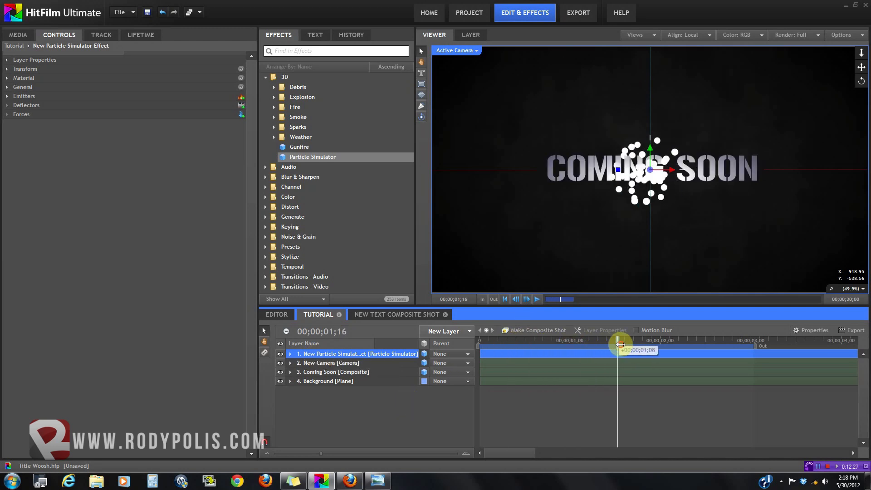
pyautogui.scroll(4, 634, 218)
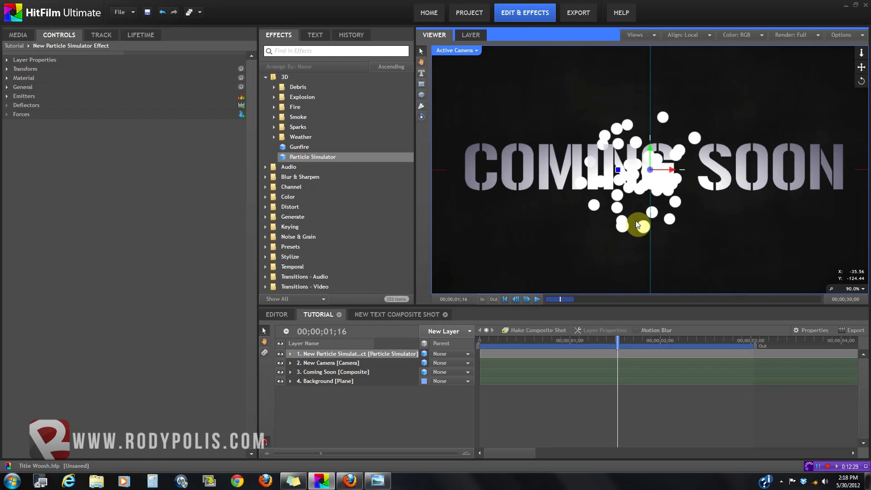
pyautogui.moveTo(615, 340); pyautogui.dragTo(590, 344)
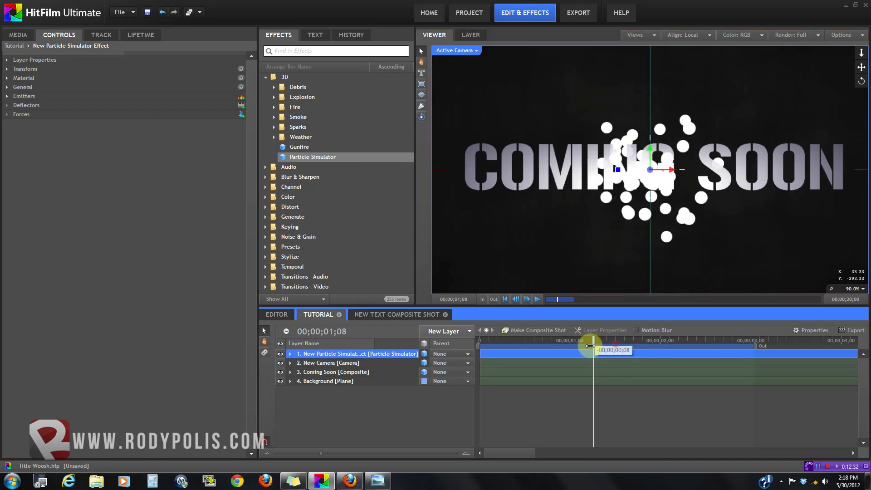
pyautogui.scroll(-1, 589, 264)
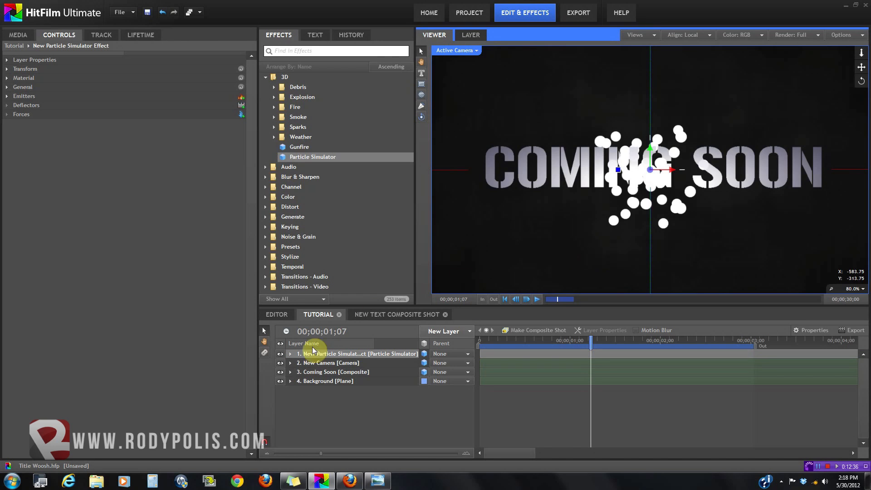
pyautogui.click(334, 355)
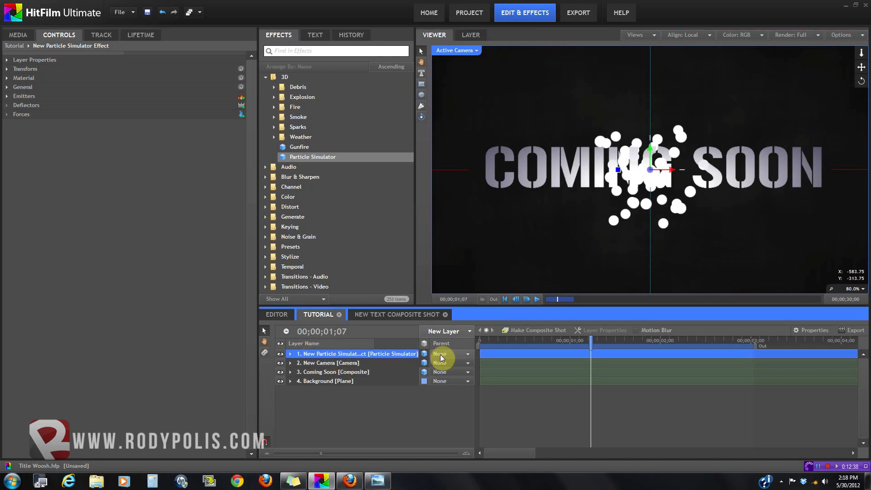
pyautogui.moveTo(480, 344); pyautogui.dragTo(526, 353)
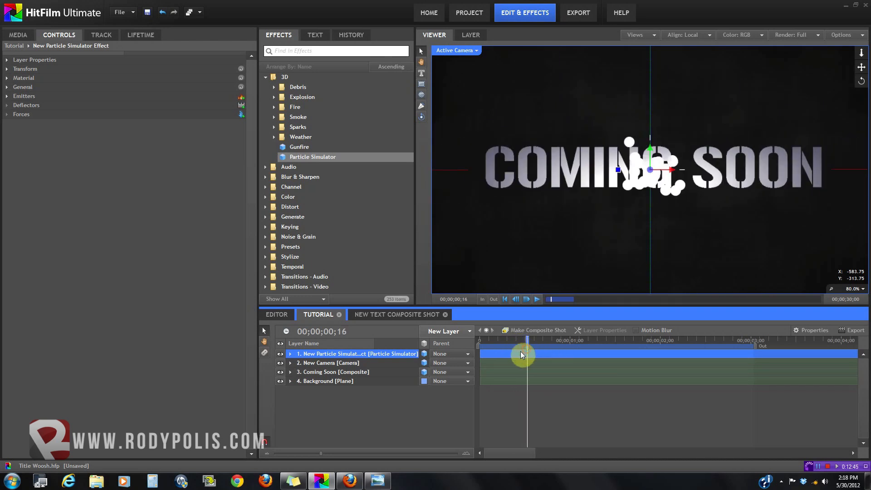
# Hide the Coming Soon layer and set the particle emitter's shape to Sphere
pyautogui.click(281, 372)
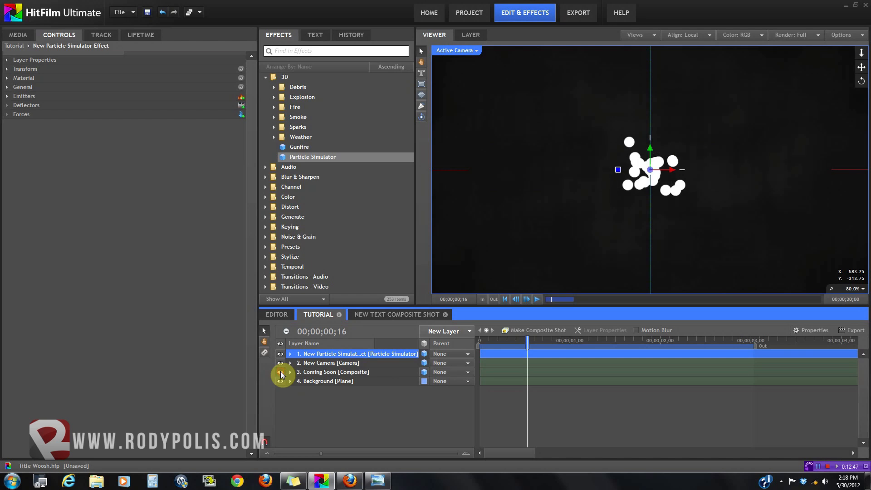
pyautogui.moveTo(526, 346)
pyautogui.mouseDown()
pyautogui.moveTo(564, 350)
pyautogui.moveTo(531, 352)
pyautogui.mouseUp()
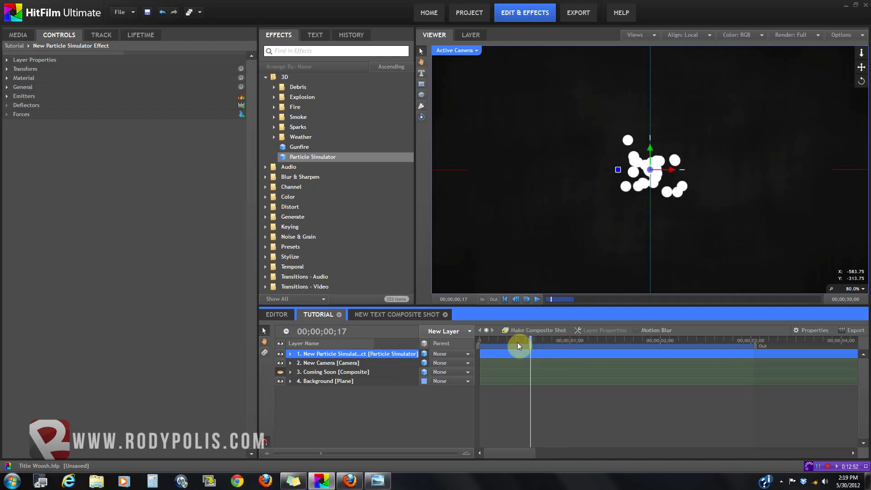
pyautogui.click(7, 97)
pyautogui.click(16, 105)
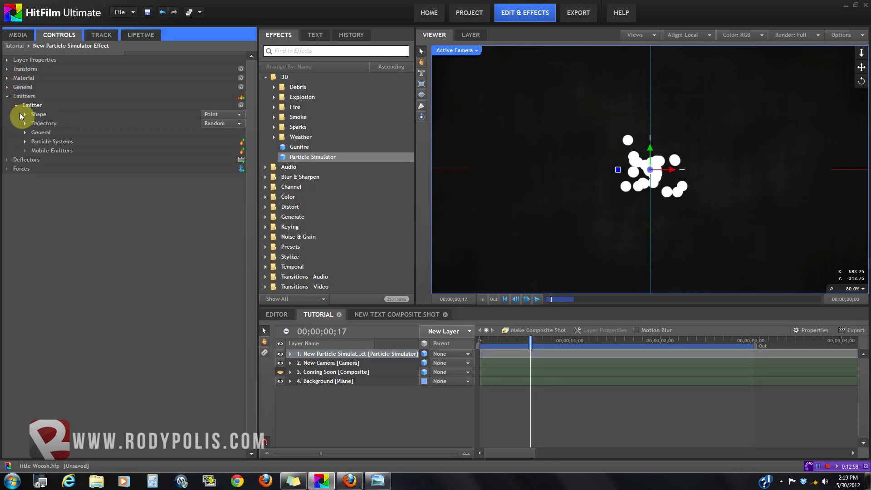
pyautogui.click(25, 114)
pyautogui.click(207, 114)
pyautogui.click(212, 147)
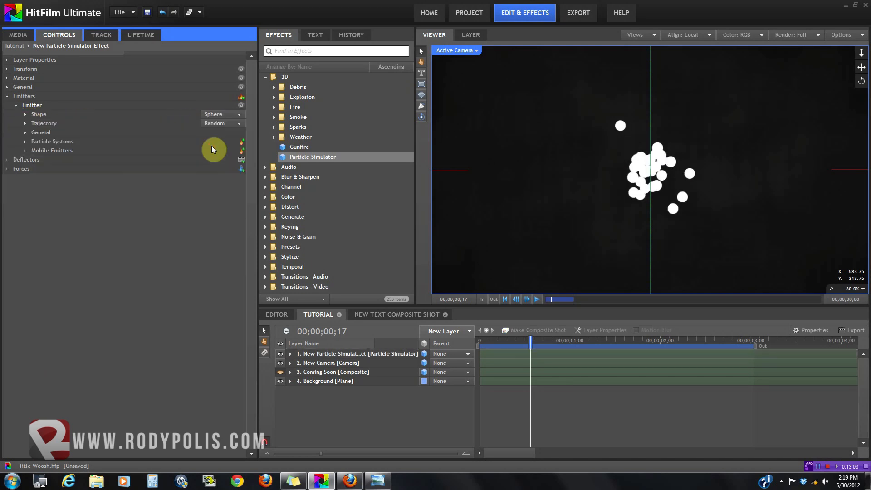
# Show the Coming Soon layer again and set the spherical emitter's scale to 153% on all axes
pyautogui.click(25, 115)
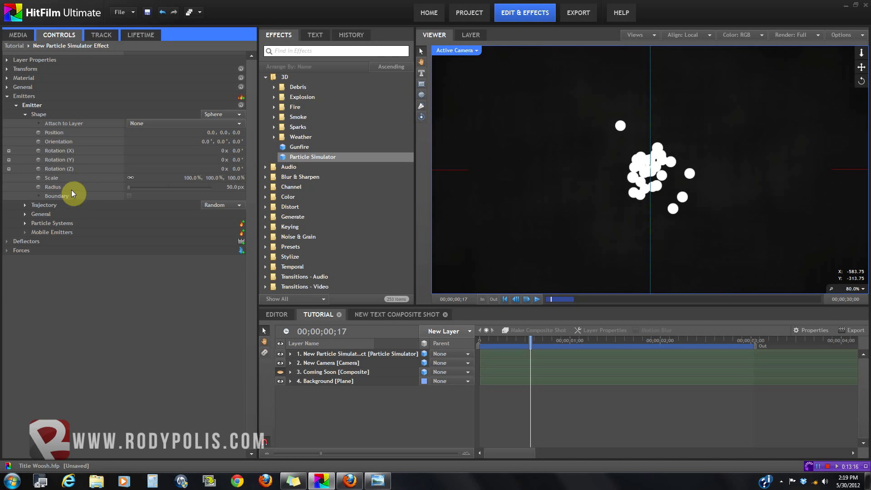
pyautogui.click(46, 178)
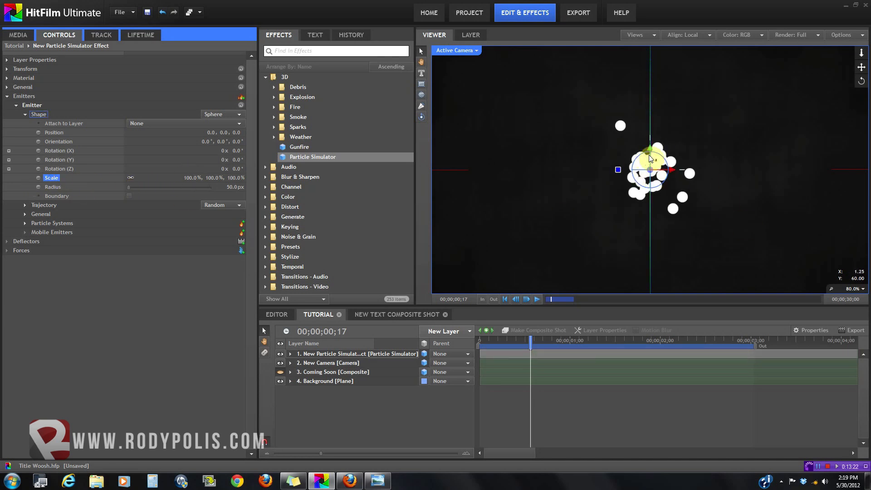
pyautogui.click(280, 372)
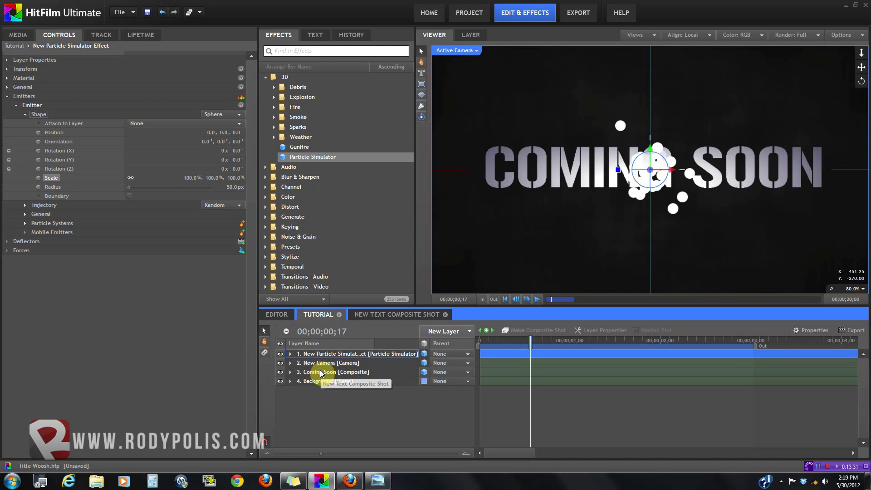
pyautogui.moveTo(232, 180); pyautogui.dragTo(259, 181)
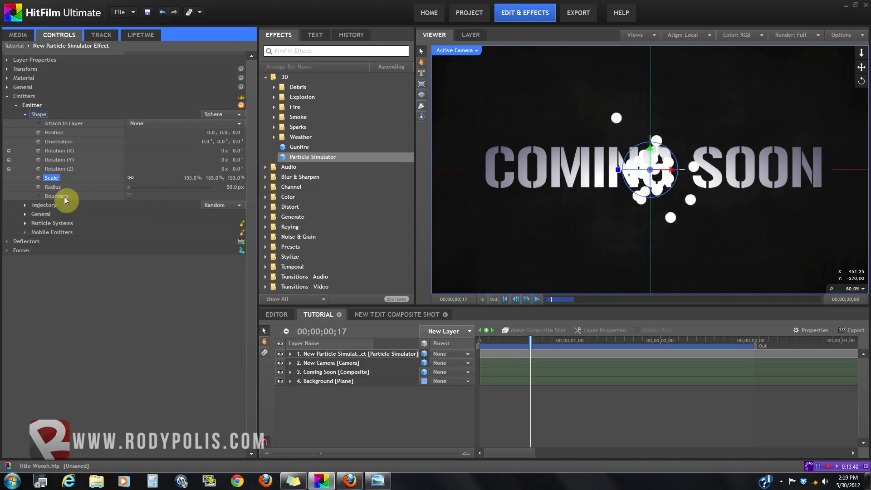
# Enable the emitter shape's Boundary option and hide the Coming Soon layer to view the particles at 00;00;00;12
pyautogui.click(129, 196)
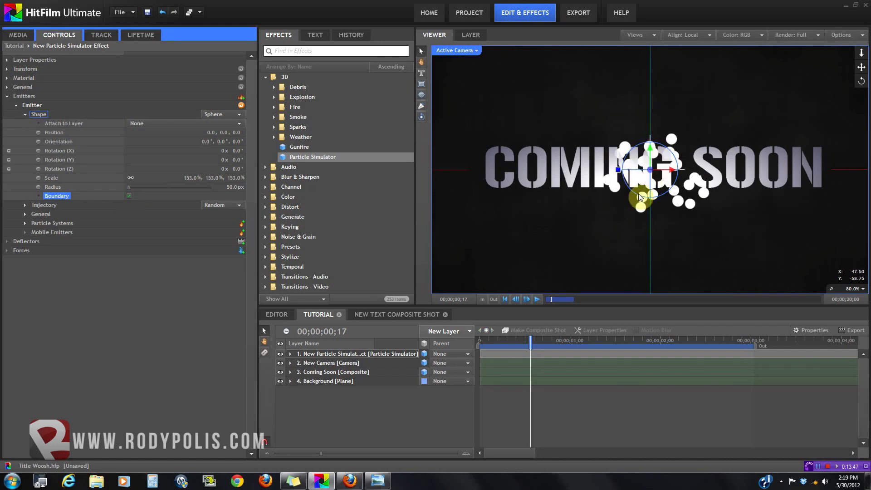
pyautogui.click(280, 372)
pyautogui.moveTo(514, 344)
pyautogui.mouseDown()
pyautogui.moveTo(536, 340)
pyautogui.moveTo(487, 347)
pyautogui.moveTo(626, 346)
pyautogui.moveTo(486, 351)
pyautogui.moveTo(516, 349)
pyautogui.mouseUp()
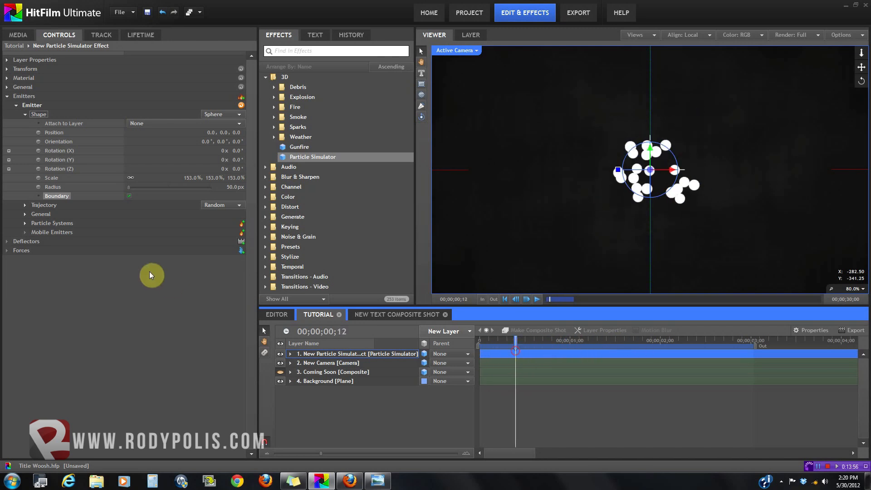
# Set the emitter's trajectory to Explode and scrub between 00;00;00;11 and 00;00;00;13 to check the particle spread
pyautogui.click(219, 205)
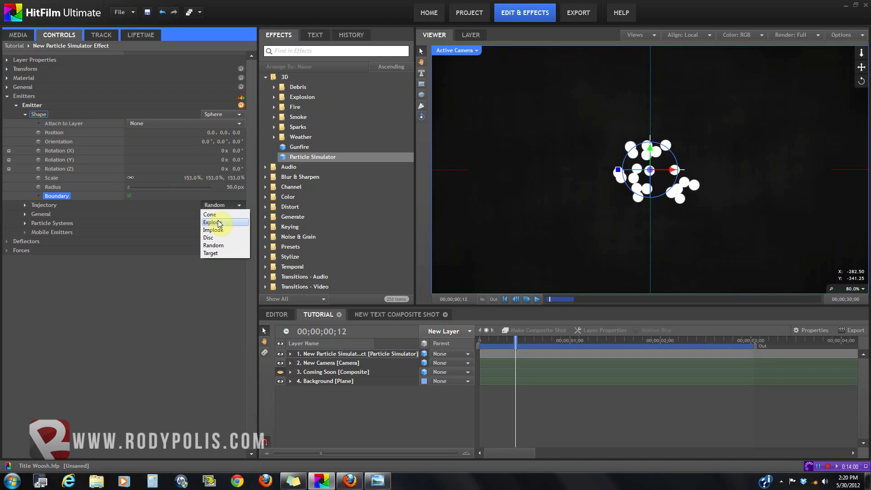
pyautogui.click(219, 222)
pyautogui.moveTo(515, 347)
pyautogui.mouseDown()
pyautogui.moveTo(633, 347)
pyautogui.moveTo(494, 349)
pyautogui.moveTo(518, 343)
pyautogui.mouseUp()
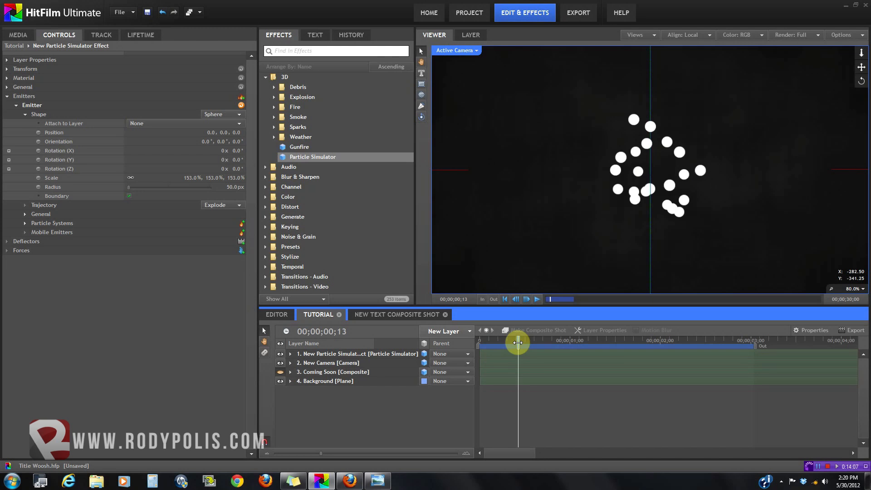
pyautogui.moveTo(517, 342); pyautogui.dragTo(509, 342)
# Collapse the emitter's Shape settings, open the particle system's General properties and move the playhead to 00;00;00;12
pyautogui.click(25, 114)
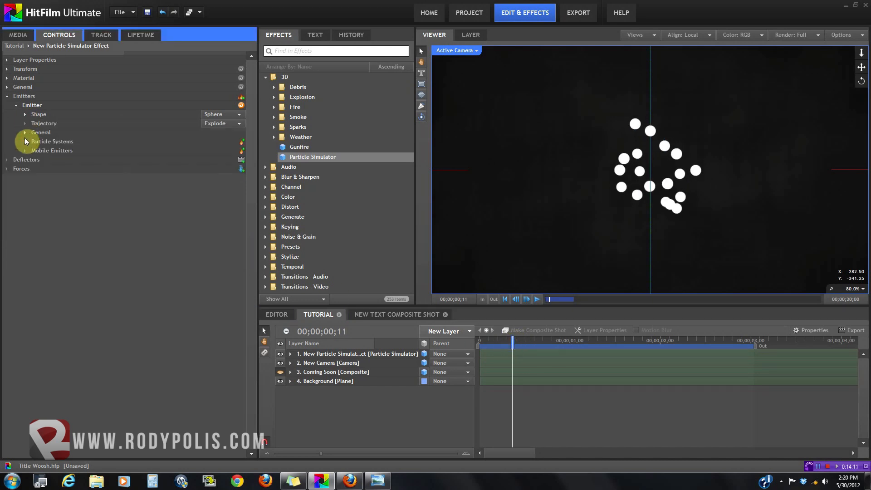
pyautogui.click(24, 141)
pyautogui.click(33, 151)
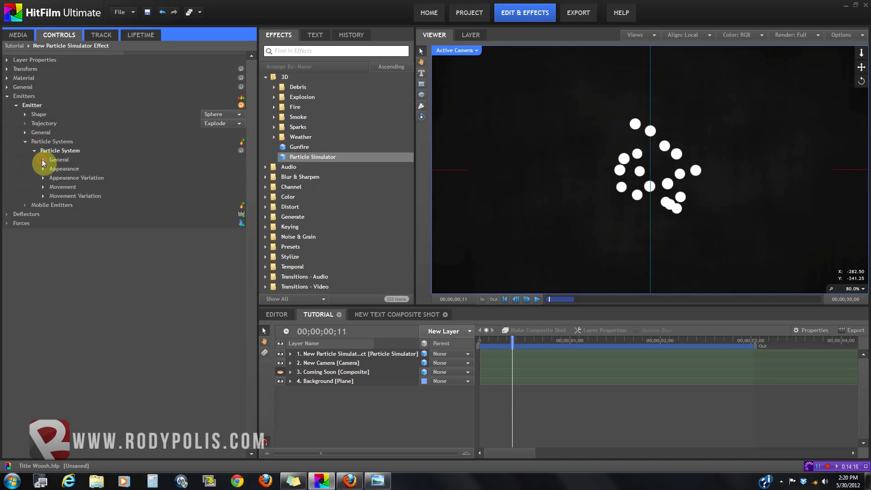
pyautogui.click(42, 160)
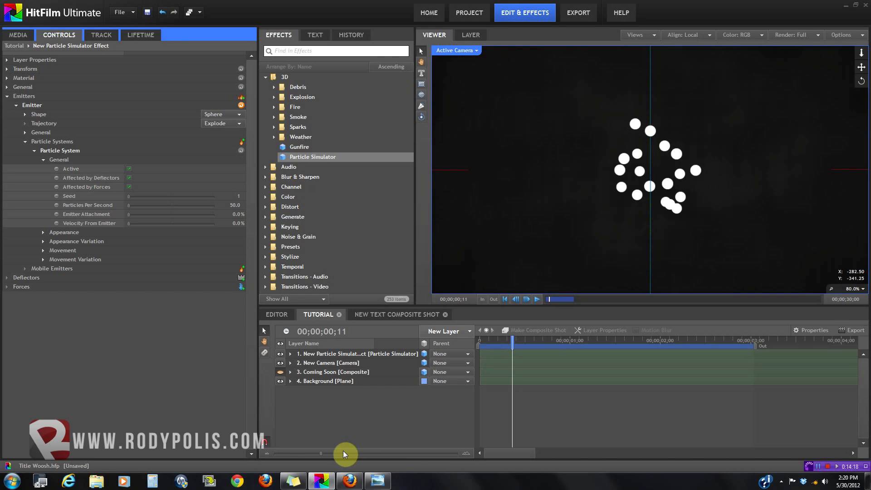
pyautogui.moveTo(510, 339)
pyautogui.mouseDown()
pyautogui.moveTo(560, 347)
pyautogui.moveTo(515, 346)
pyautogui.moveTo(518, 352)
pyautogui.mouseUp()
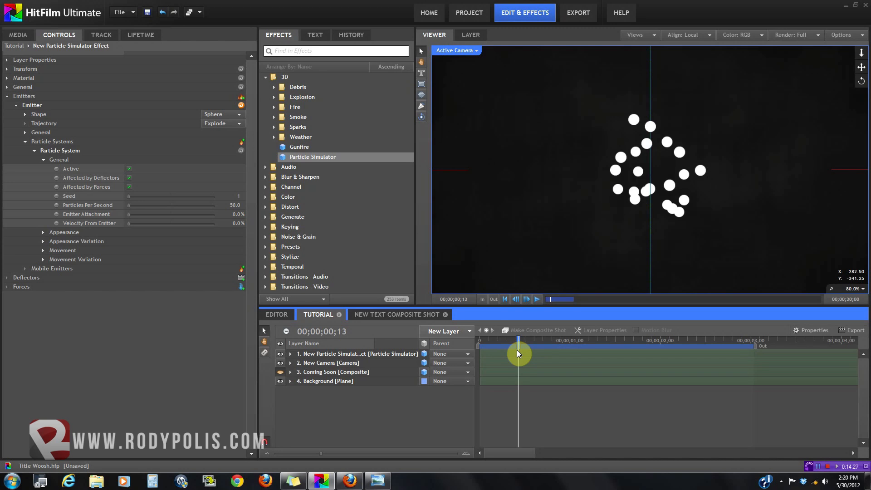
pyautogui.moveTo(518, 353); pyautogui.dragTo(515, 348)
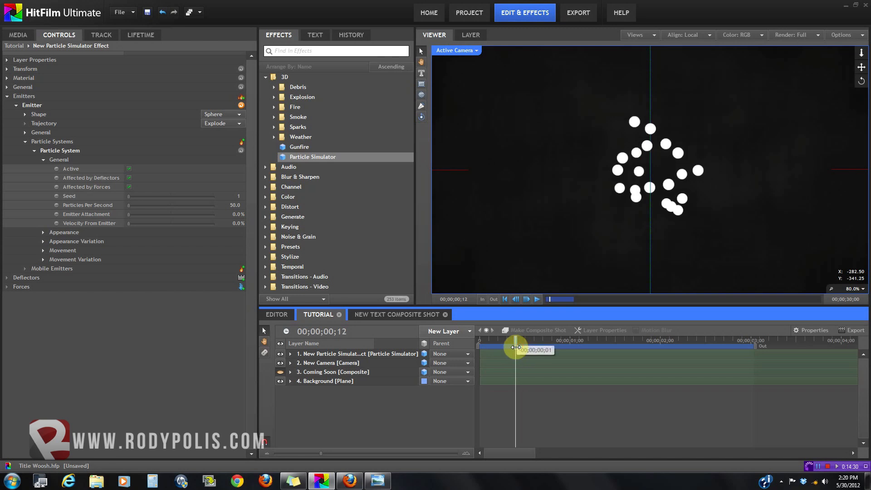
# Reveal the particle system's General properties in the timeline and keyframe its Active property on at 00;00;00;12
pyautogui.click(290, 354)
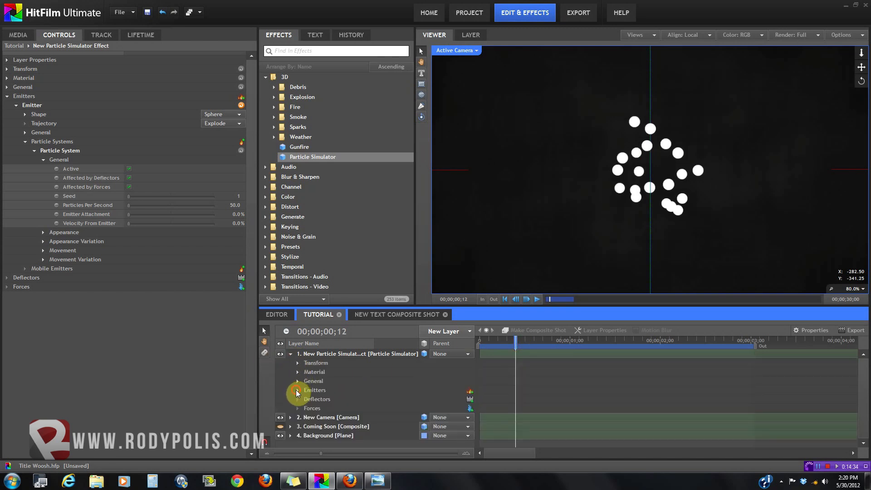
pyautogui.click(295, 391)
pyautogui.click(315, 388)
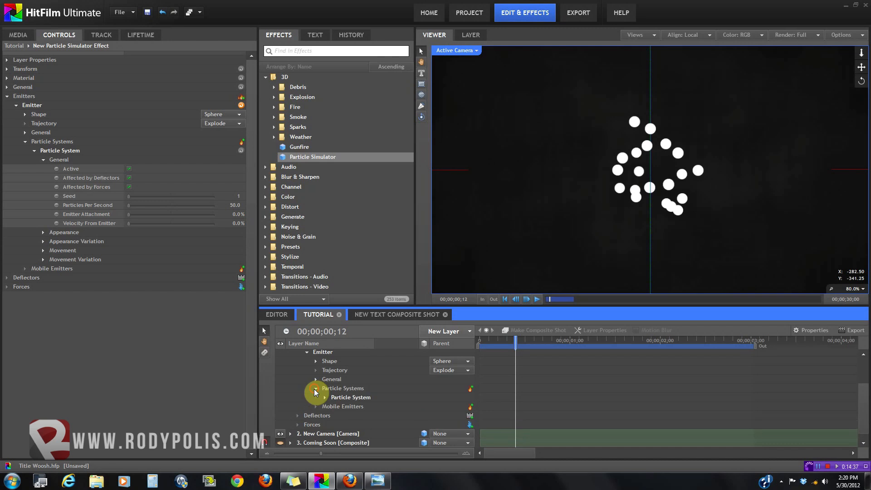
pyautogui.click(325, 397)
pyautogui.click(334, 416)
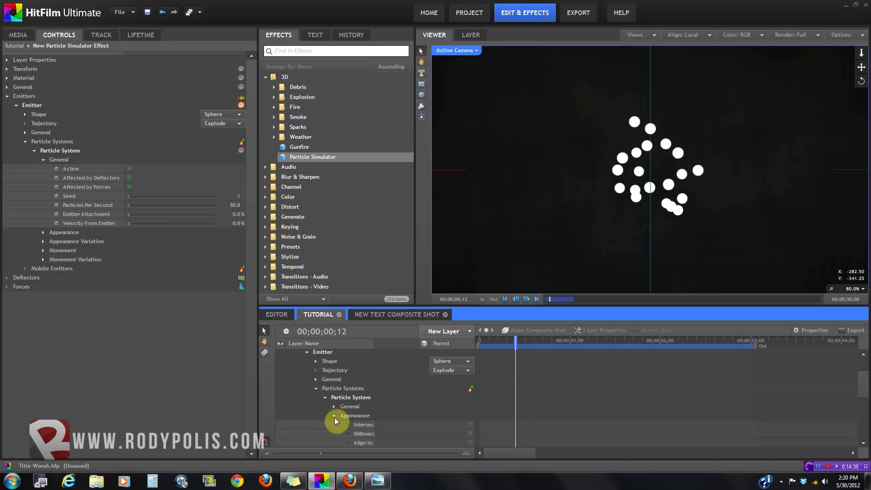
pyautogui.click(333, 416)
pyautogui.click(335, 407)
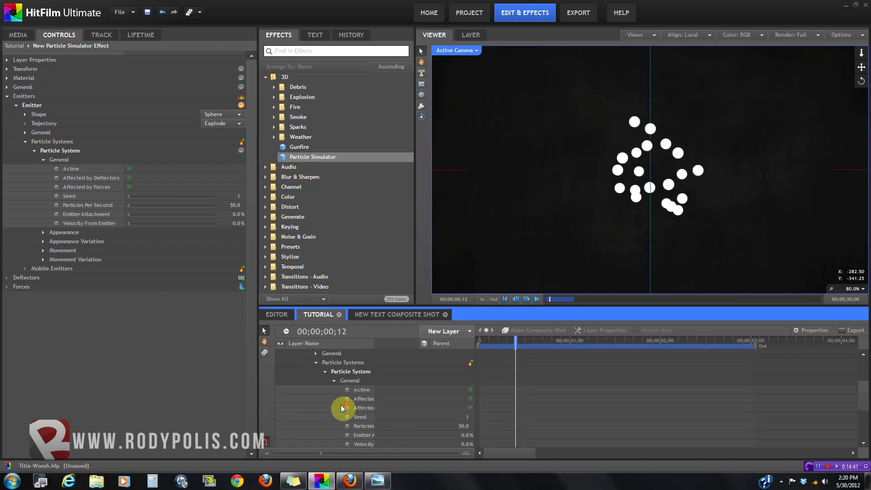
pyautogui.click(347, 389)
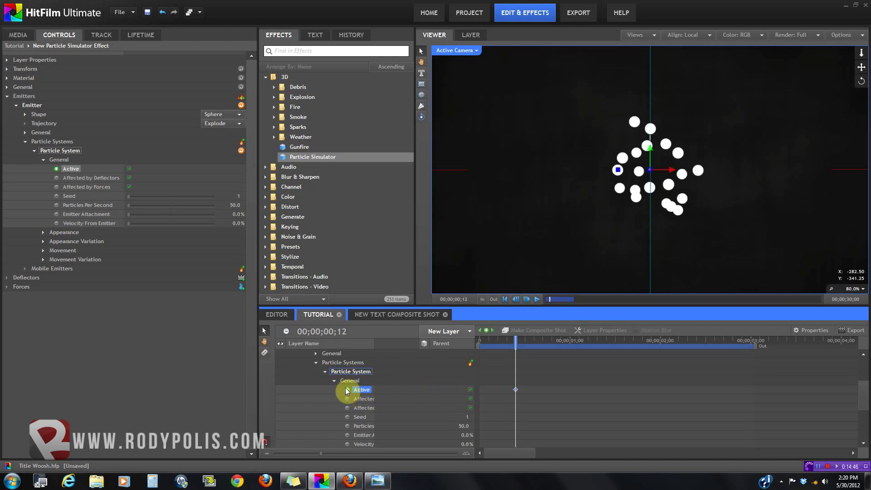
# Add keyframes switching the particle system's Active property off at 00;00;00;11 and again at 00;00;00;14
pyautogui.click(512, 344)
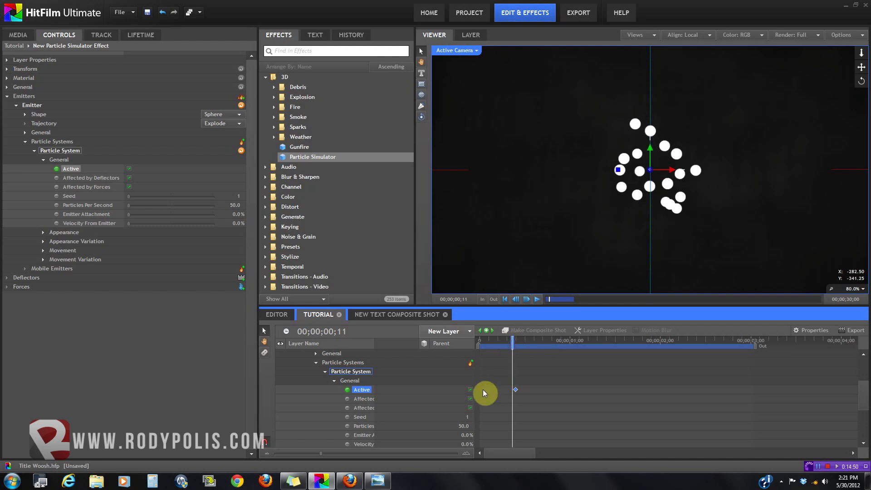
pyautogui.click(470, 390)
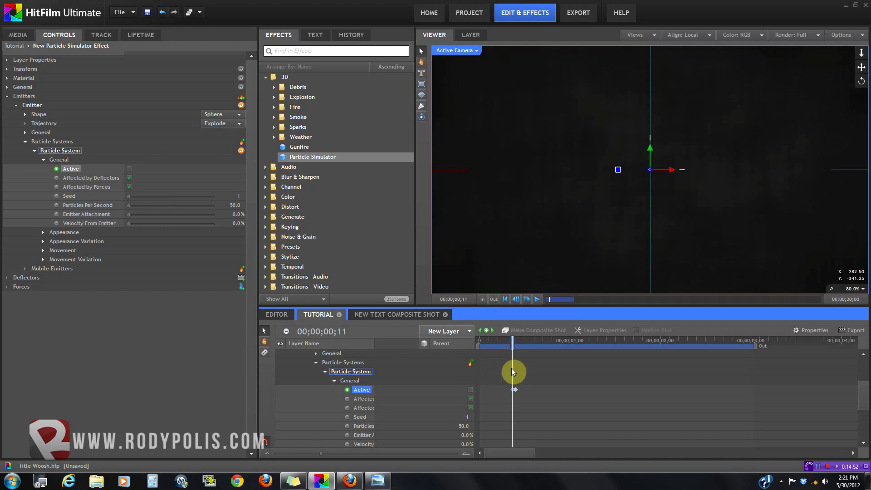
pyautogui.moveTo(510, 345); pyautogui.dragTo(521, 346)
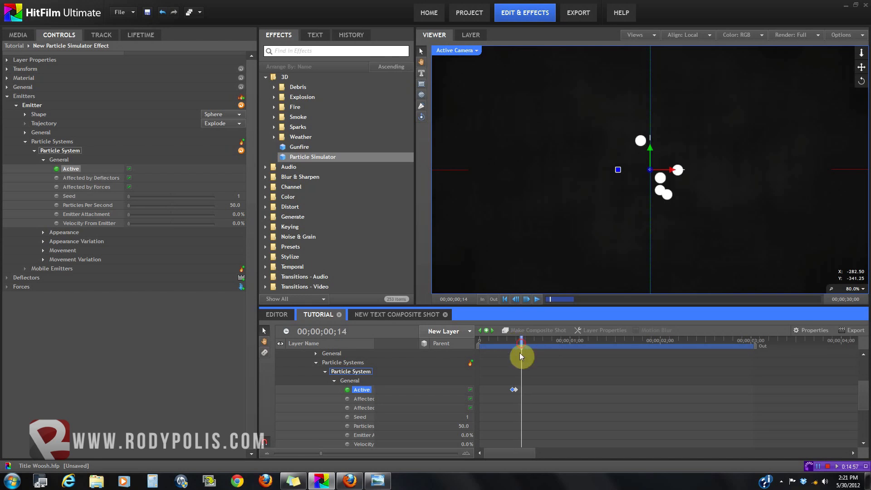
pyautogui.click(472, 388)
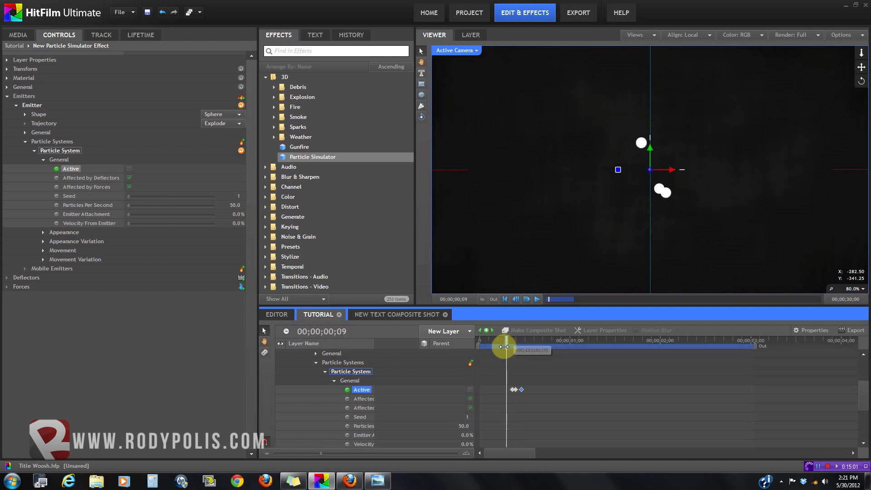
# Play the composite repeatedly from about 00;00;00;06 to examine the brief particle burst
pyautogui.click(535, 302)
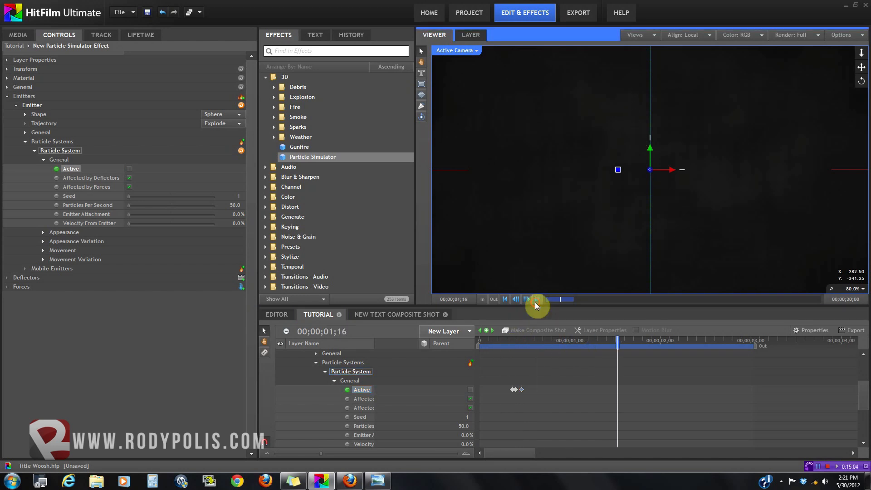
pyautogui.click(499, 340)
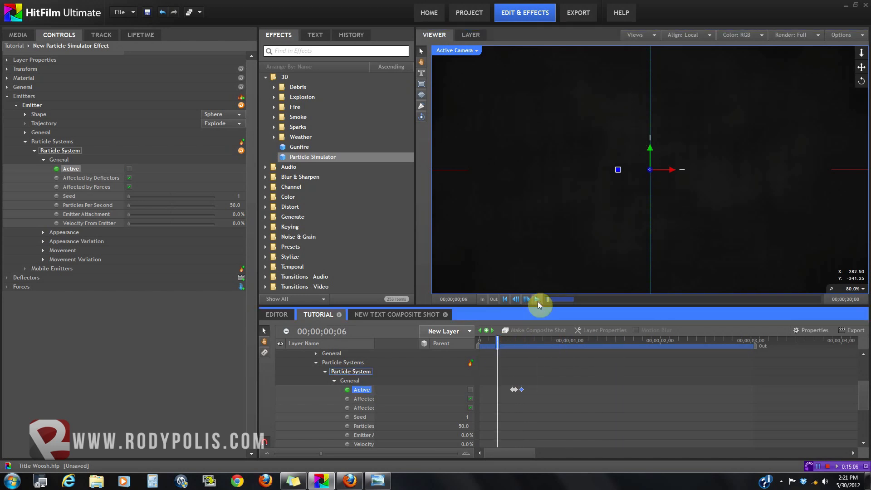
pyautogui.click(538, 300)
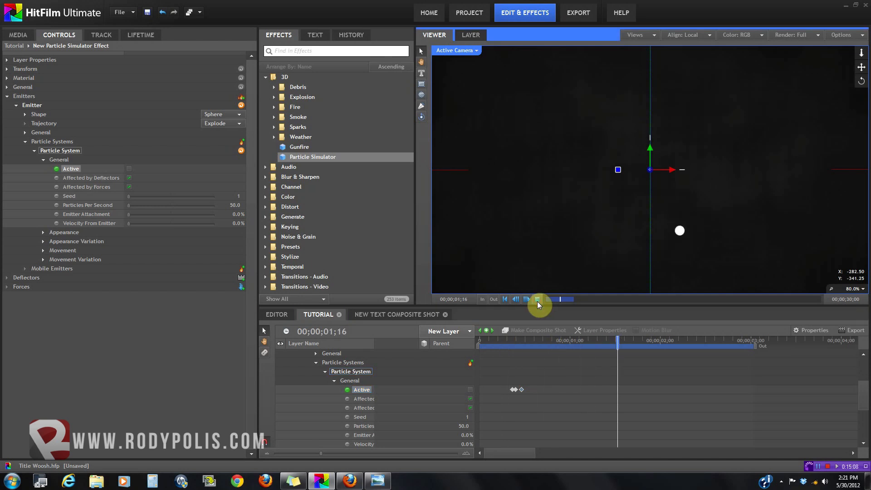
pyautogui.click(499, 340)
pyautogui.click(535, 300)
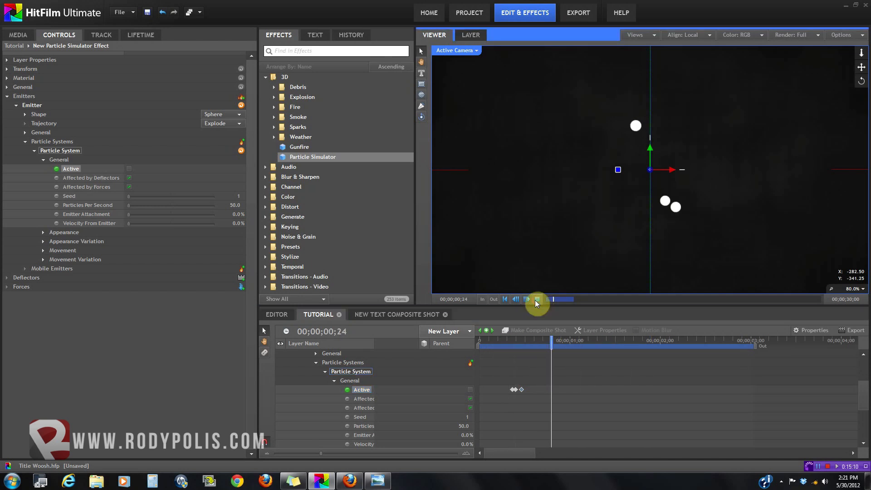
pyautogui.moveTo(507, 344); pyautogui.dragTo(516, 344)
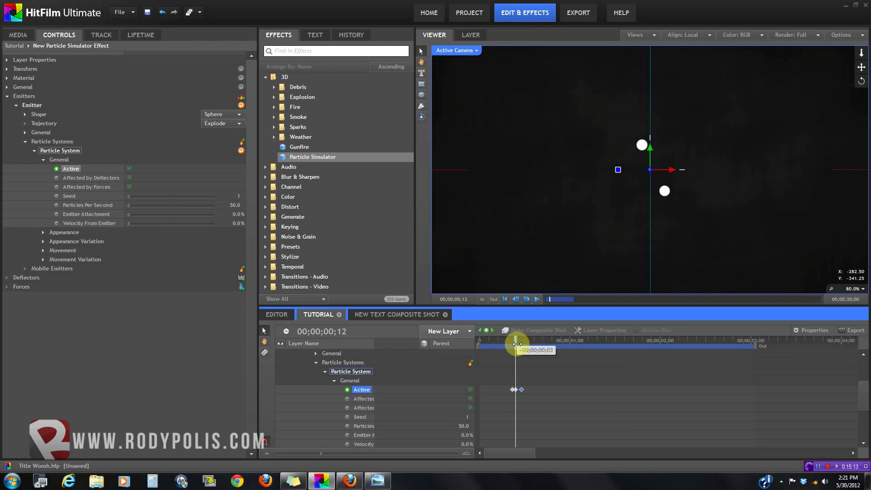
# Raise the particle system's Particles Per Second to 878 and scrub the burst, ending at 00;00;00;14
pyautogui.click(335, 381)
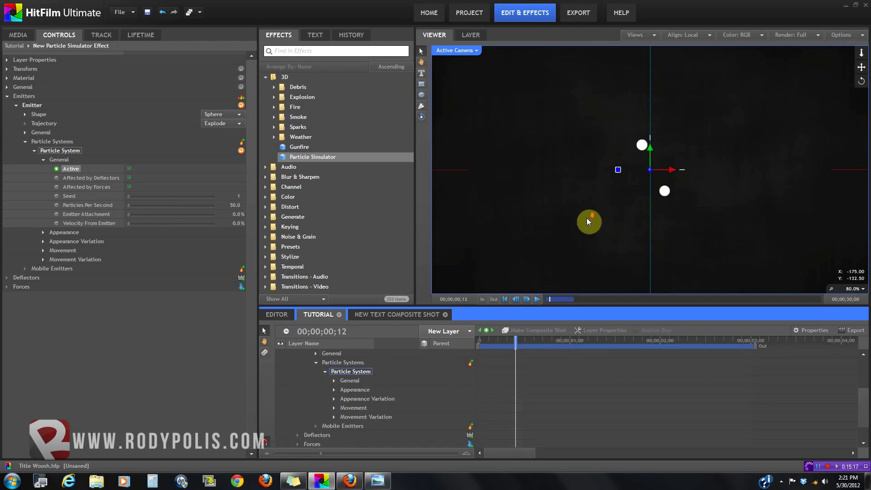
pyautogui.scroll(-2, 585, 219)
pyautogui.moveTo(515, 341); pyautogui.dragTo(528, 345)
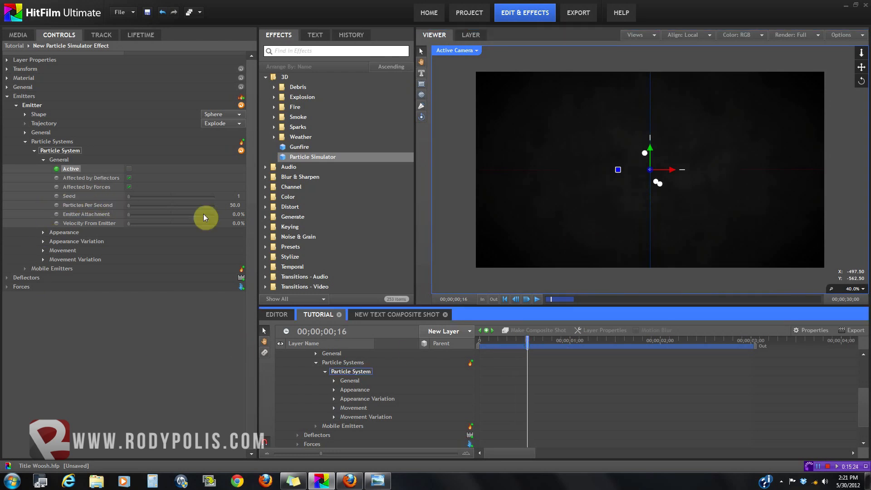
pyautogui.moveTo(236, 205); pyautogui.dragTo(501, 223)
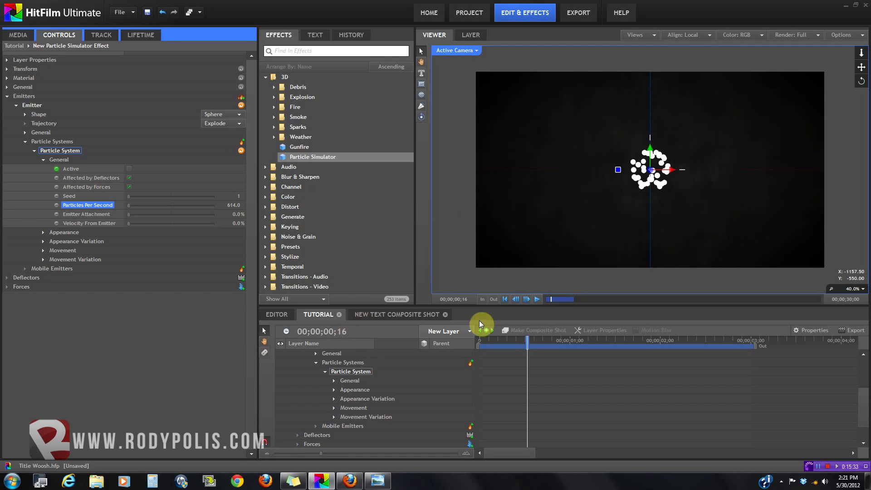
pyautogui.moveTo(501, 339); pyautogui.dragTo(589, 356)
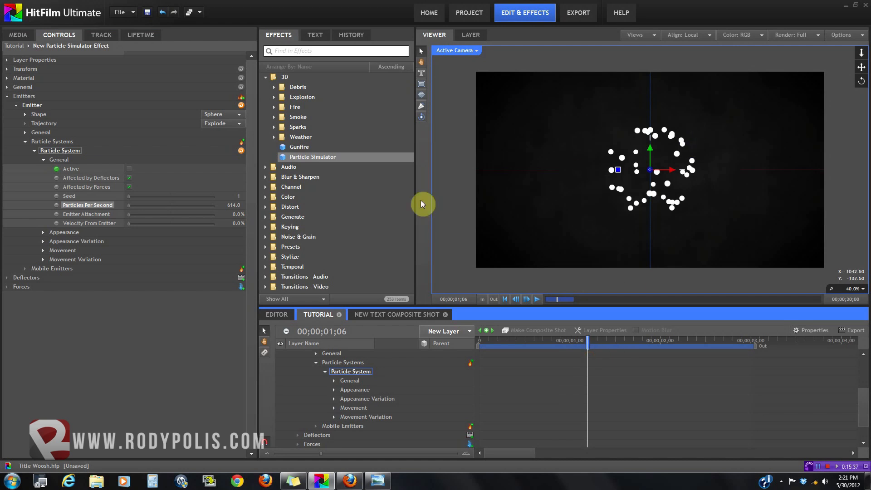
pyautogui.moveTo(233, 205); pyautogui.dragTo(355, 209)
pyautogui.moveTo(538, 343); pyautogui.dragTo(554, 343)
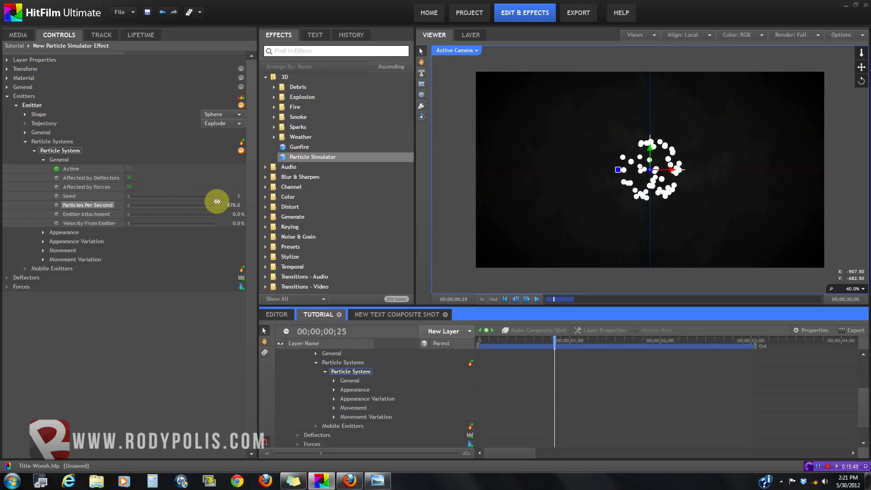
pyautogui.moveTo(529, 340); pyautogui.dragTo(542, 342)
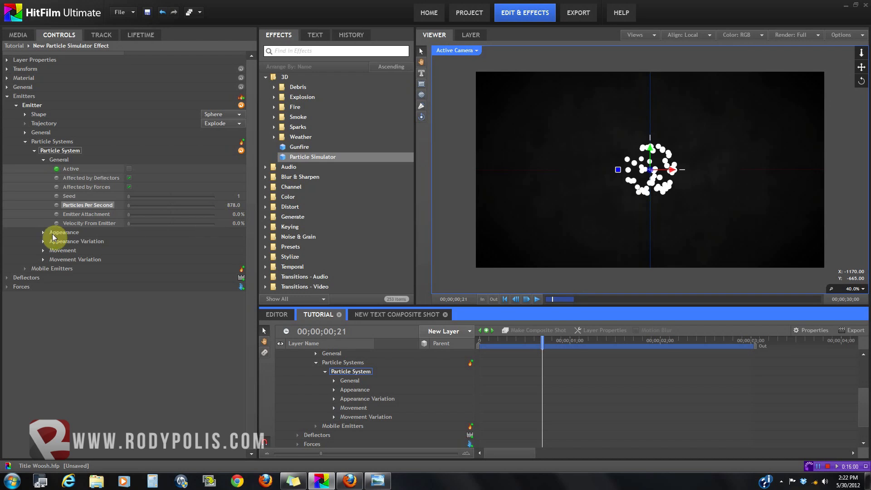
pyautogui.click(510, 341)
pyautogui.moveTo(510, 342); pyautogui.dragTo(521, 341)
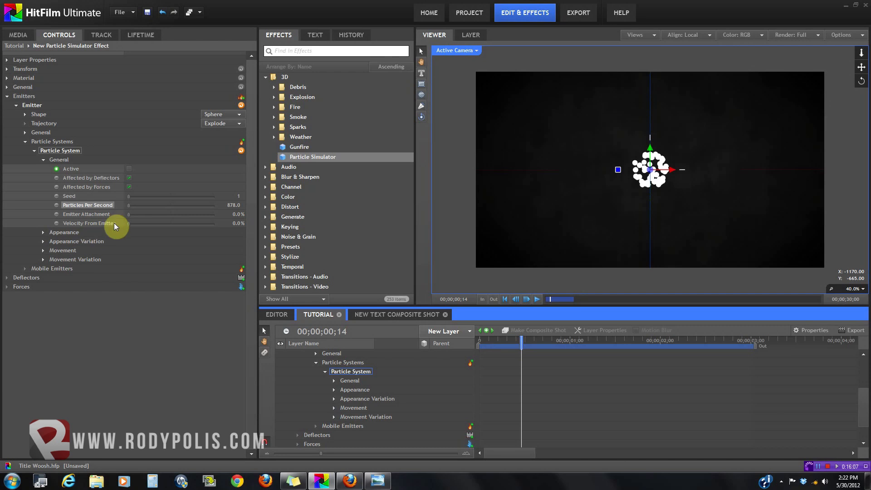
# Open the particle system's Movement properties and set the particle Speed to 4651
pyautogui.click(43, 251)
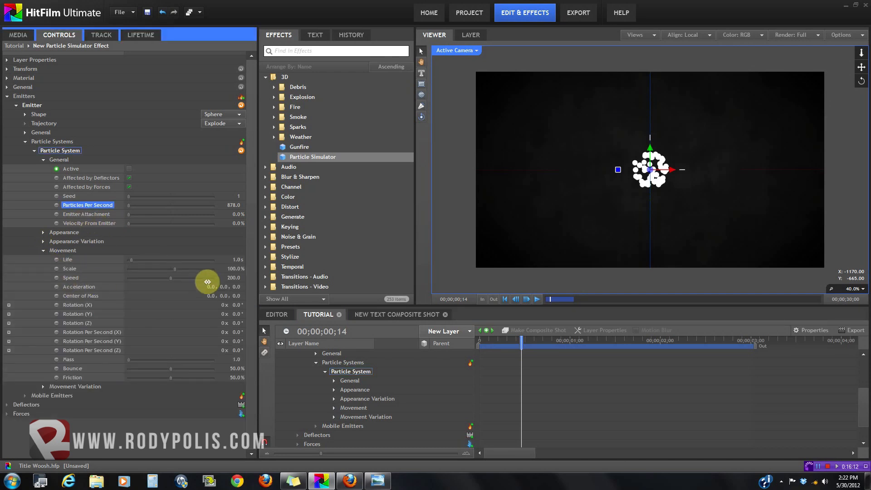
pyautogui.moveTo(231, 278); pyautogui.dragTo(501, 287)
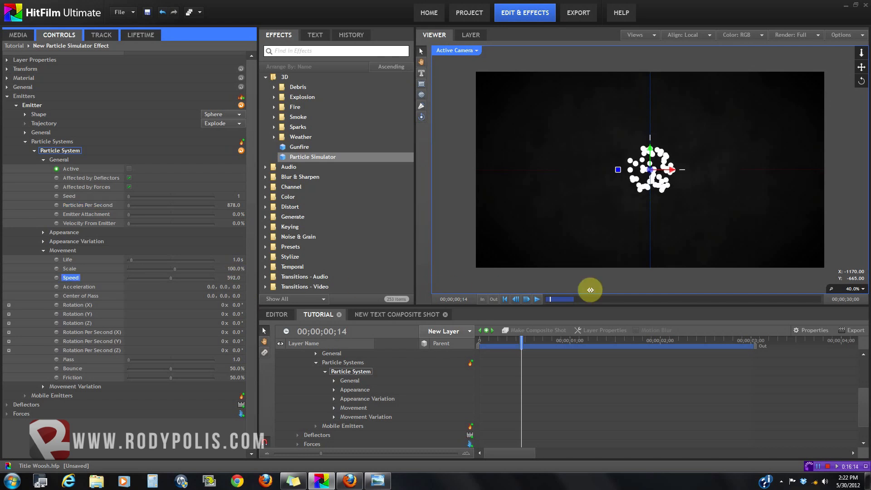
pyautogui.moveTo(386, 284); pyautogui.dragTo(537, 318)
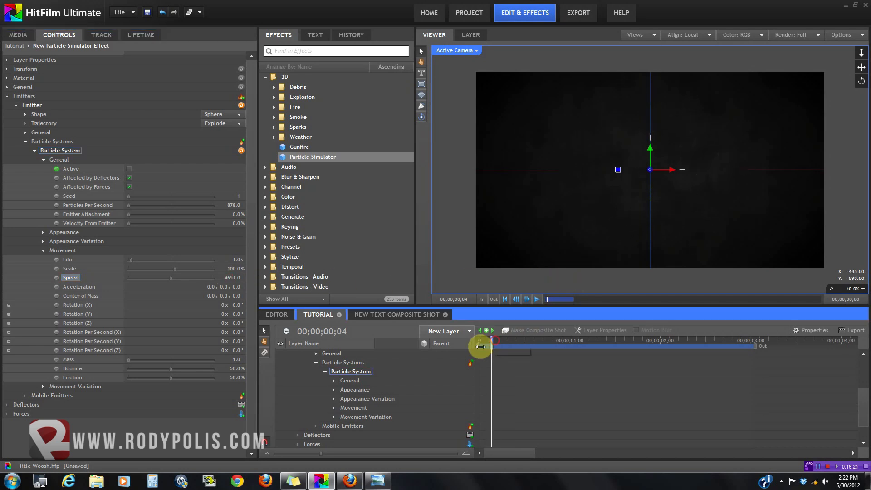
# Play the burst several times from the start, then scrub around 00;00;00;15 to examine how fast the particles scatter
pyautogui.click(537, 298)
pyautogui.click(537, 298)
pyautogui.click(500, 341)
pyautogui.click(537, 301)
pyautogui.click(537, 302)
pyautogui.click(502, 340)
pyautogui.click(537, 301)
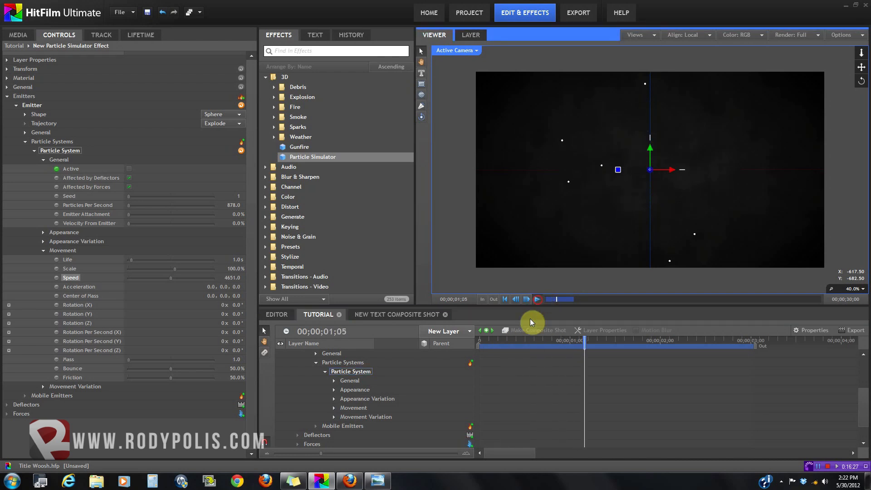
pyautogui.click(537, 300)
pyautogui.moveTo(521, 340)
pyautogui.mouseDown()
pyautogui.moveTo(532, 340)
pyautogui.moveTo(525, 340)
pyautogui.mouseUp()
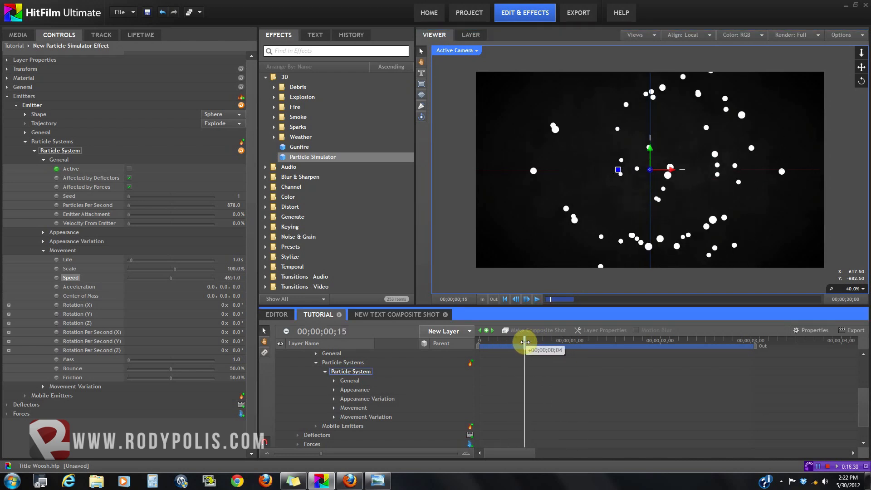
# Lower the particle Speed to 3652 and review the burst from 00;00;00;01 to 00;00;00;21
pyautogui.moveTo(227, 278); pyautogui.dragTo(3, 305)
pyautogui.moveTo(221, 277); pyautogui.dragTo(74, 293)
pyautogui.click(485, 344)
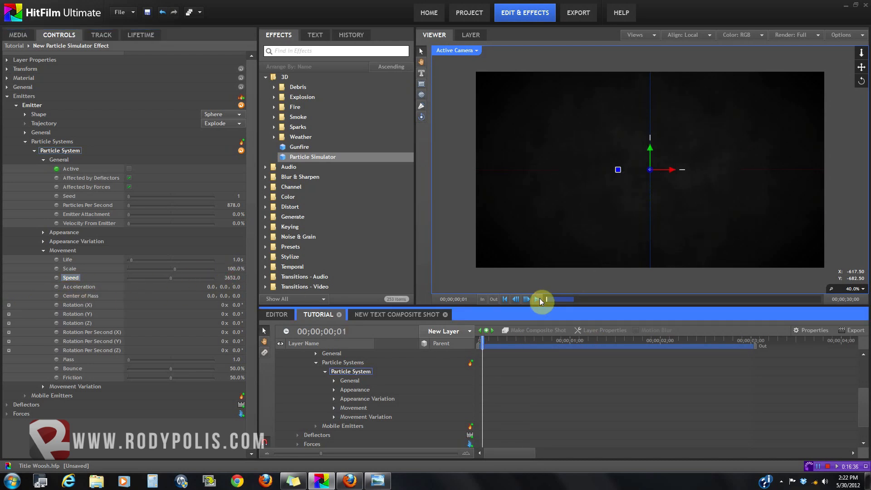
pyautogui.click(537, 299)
pyautogui.moveTo(520, 340); pyautogui.dragTo(541, 341)
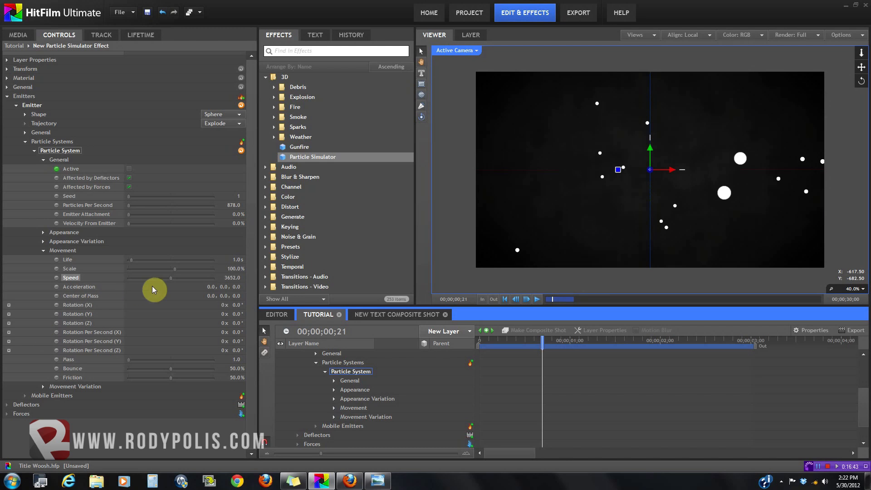
# Lower the particle Speed to 2517 and set the vertical Acceleration to -10000, viewing the burst at 00;00;00;15
pyautogui.moveTo(541, 348); pyautogui.dragTo(524, 355)
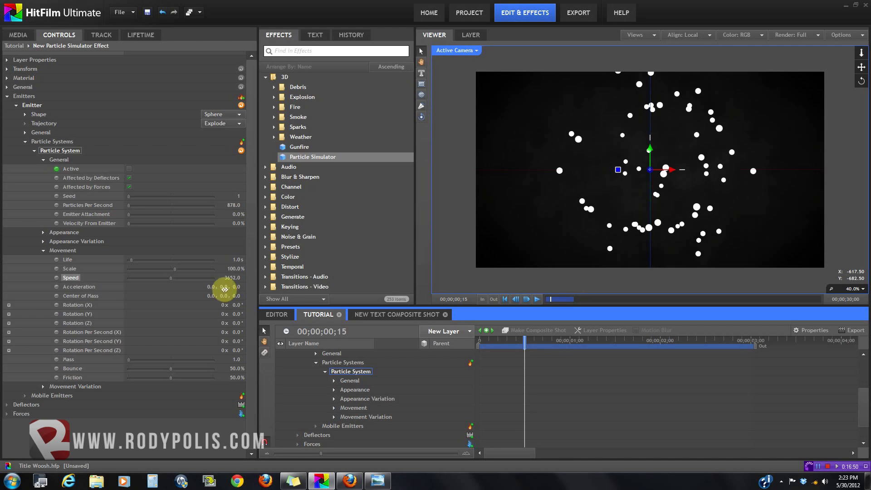
pyautogui.moveTo(225, 289); pyautogui.dragTo(9, 300)
pyautogui.moveTo(127, 293); pyautogui.dragTo(33, 295)
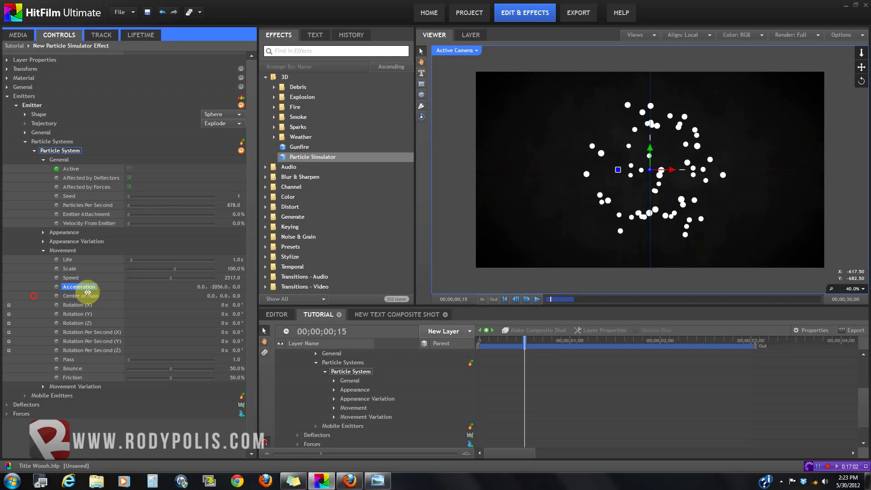
pyautogui.moveTo(217, 288); pyautogui.dragTo(74, 296)
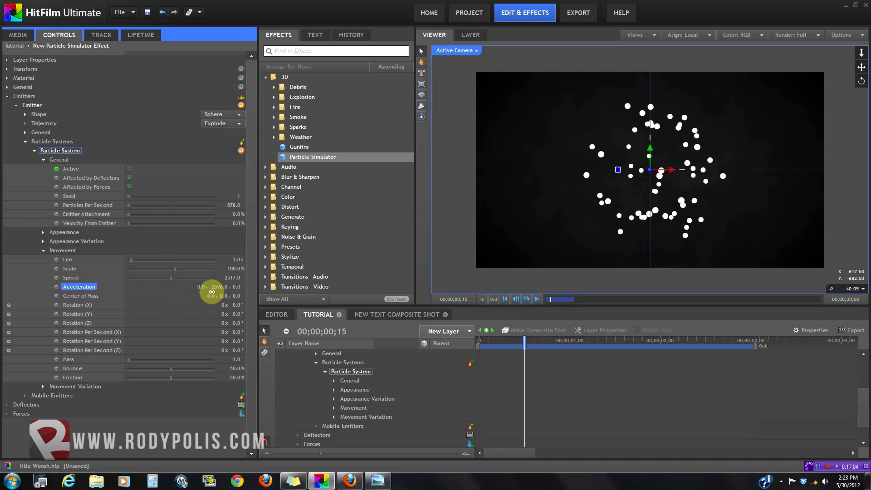
pyautogui.click(223, 288)
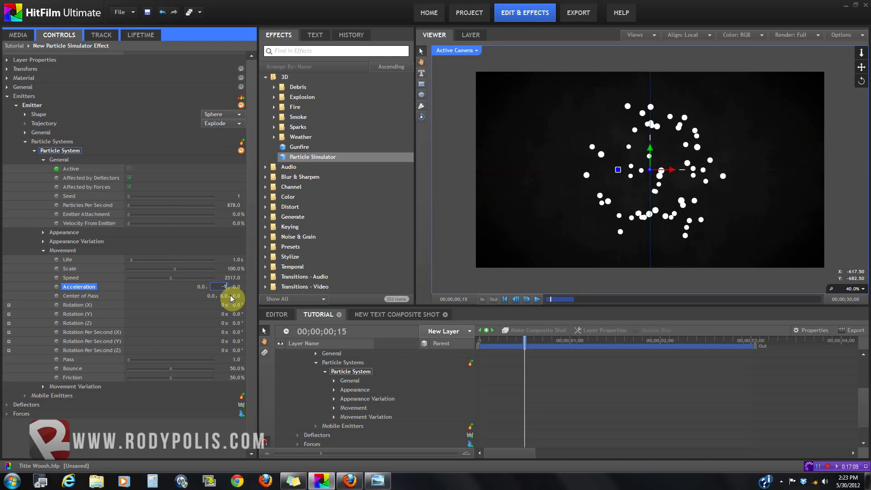
pyautogui.write('-10000')
pyautogui.press('Return')
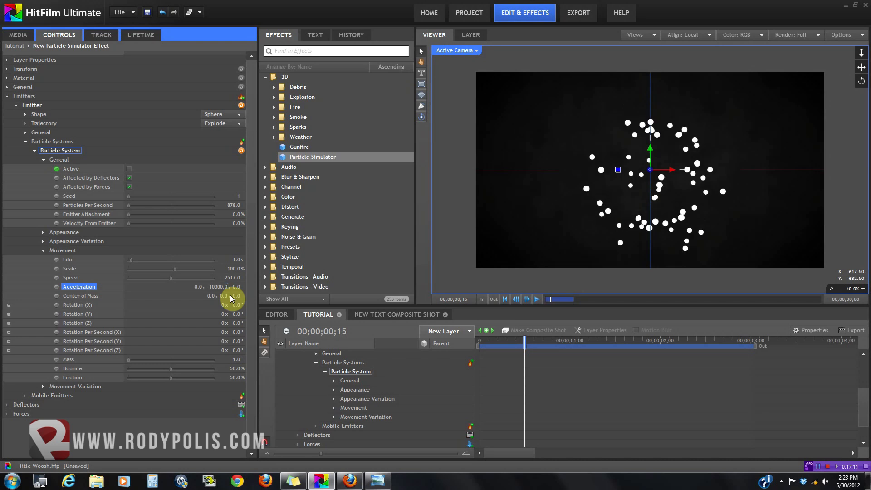
# Play the burst repeatedly from its opening frames and scrub up to 00;00;00;24 to examine how the particles fall
pyautogui.click(537, 299)
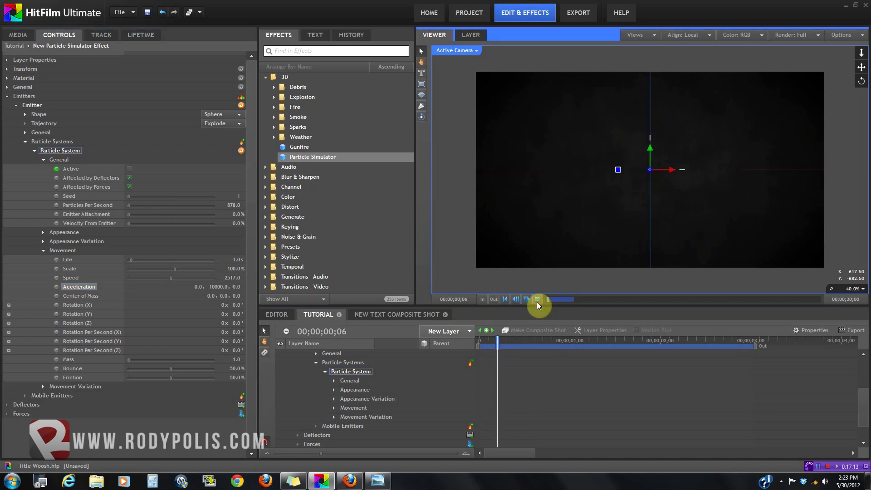
pyautogui.click(503, 343)
pyautogui.click(536, 300)
pyautogui.click(499, 343)
pyautogui.moveTo(499, 344); pyautogui.dragTo(497, 343)
pyautogui.click(533, 301)
pyautogui.click(502, 346)
pyautogui.click(538, 300)
pyautogui.click(515, 344)
pyautogui.click(536, 300)
pyautogui.moveTo(515, 345); pyautogui.dragTo(540, 342)
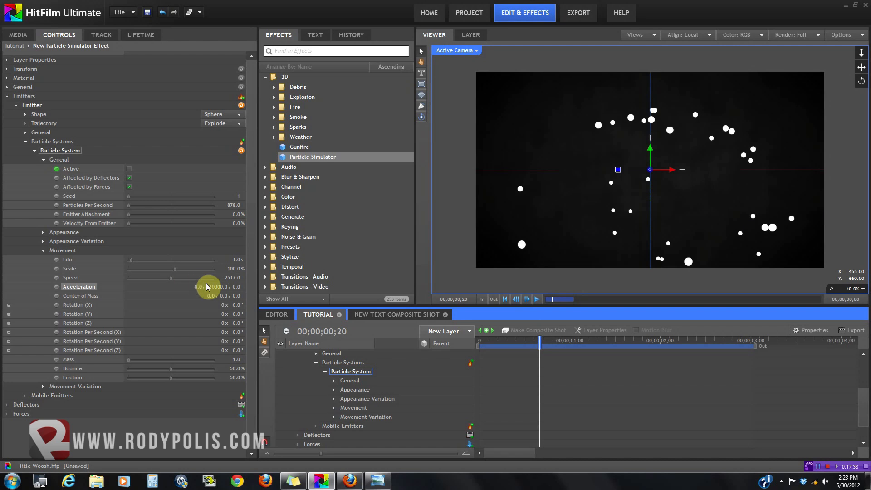
pyautogui.click(492, 341)
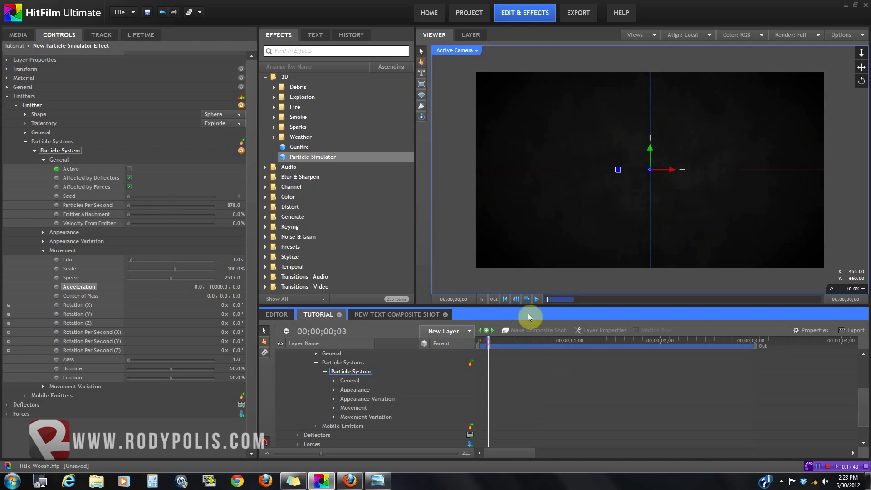
pyautogui.click(537, 300)
pyautogui.moveTo(507, 346); pyautogui.dragTo(552, 355)
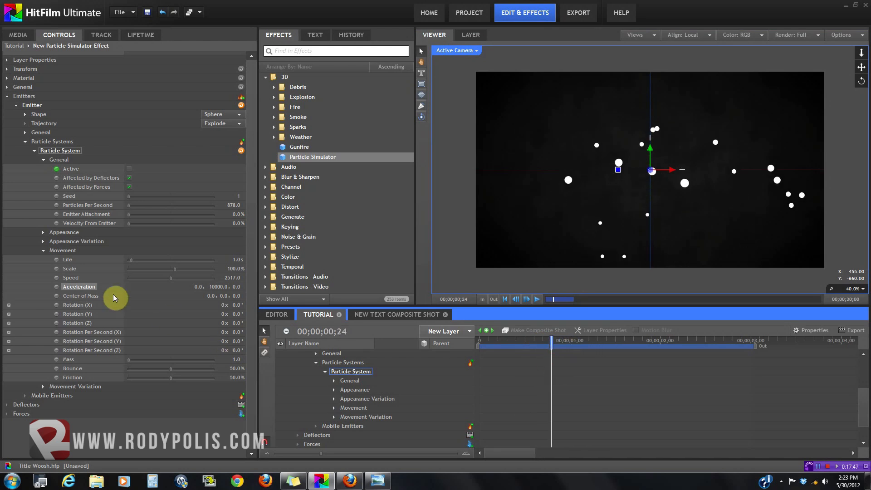
# Set the particle Scale in the Movement properties to 0%
pyautogui.click(43, 251)
pyautogui.click(43, 251)
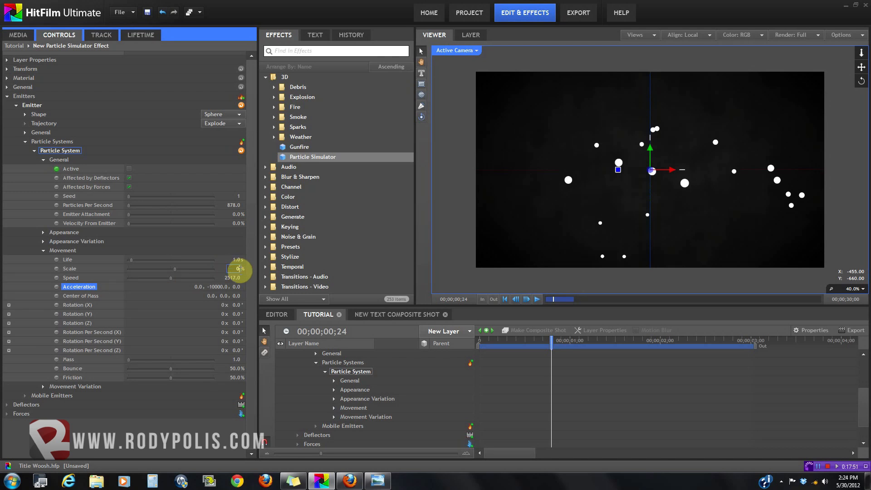
pyautogui.press('Return')
# In the particle system's Movement Variation properties, set Scale to 46% and Speed to 181
pyautogui.click(44, 251)
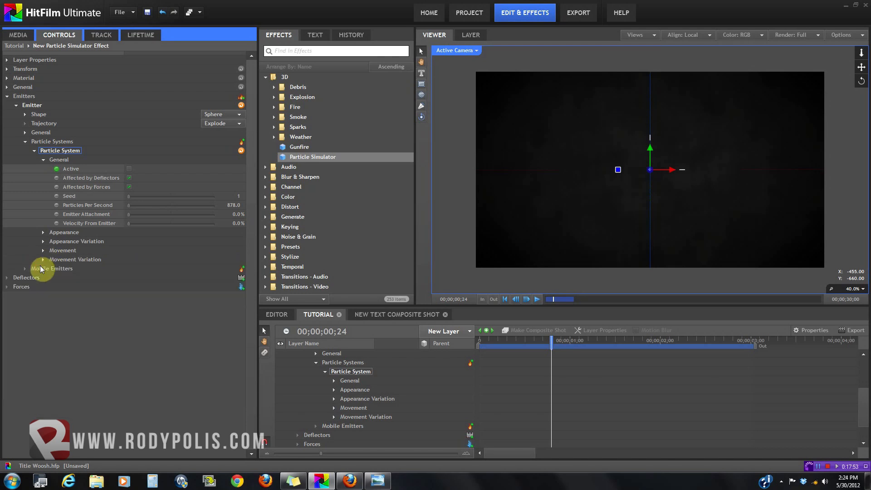
pyautogui.click(44, 260)
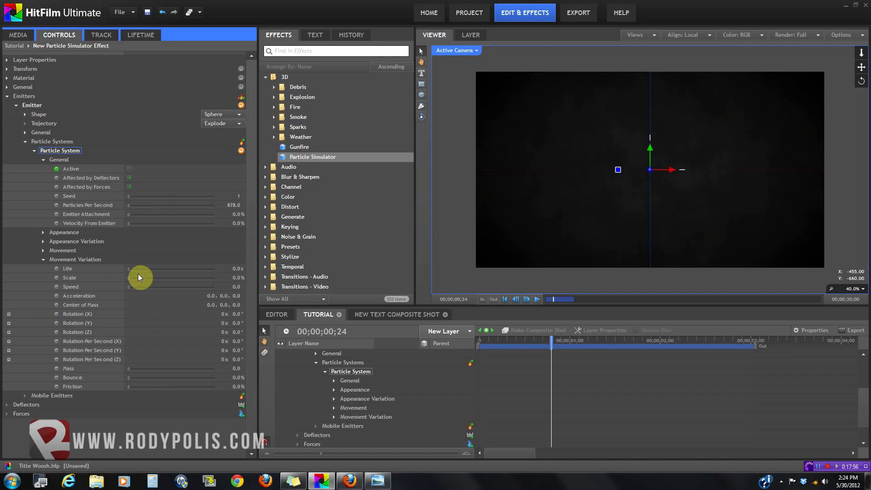
pyautogui.moveTo(234, 277); pyautogui.dragTo(239, 280)
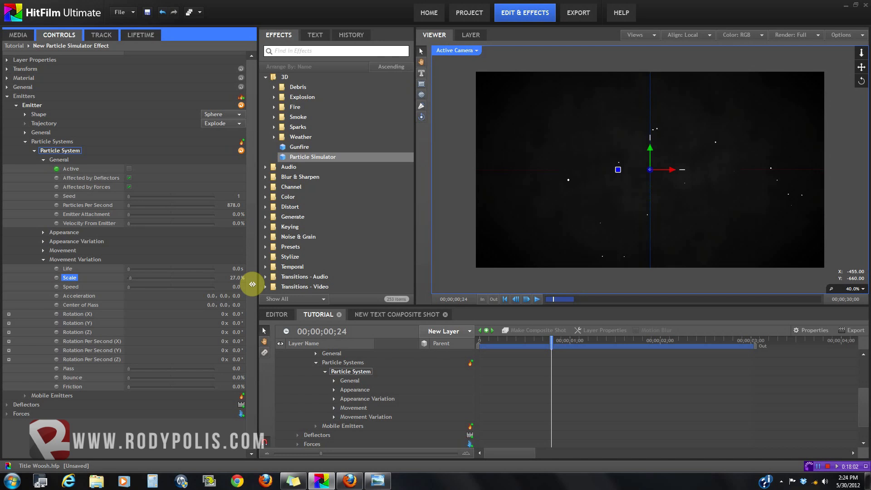
pyautogui.moveTo(256, 286); pyautogui.dragTo(262, 288)
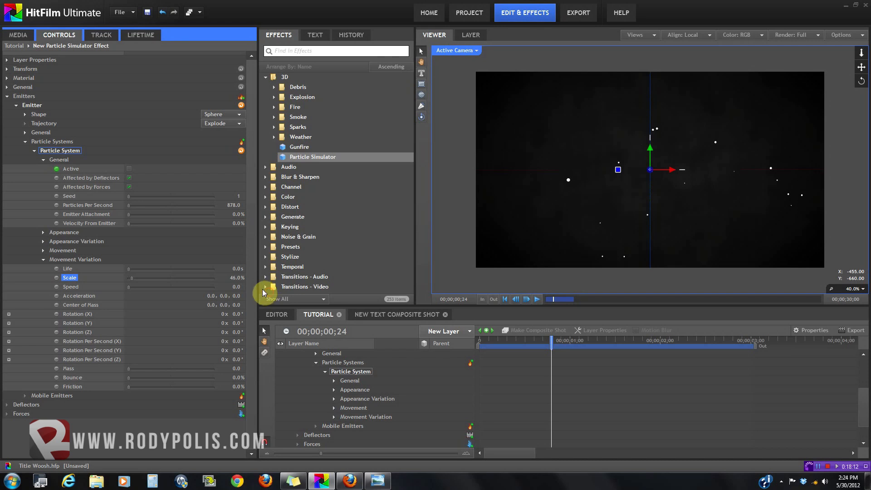
pyautogui.moveTo(237, 286); pyautogui.dragTo(333, 302)
# Play the burst several times from its opening frames and scrub to 00;00;00;18 to examine the varied particle sizes and speeds
pyautogui.moveTo(488, 341); pyautogui.dragTo(478, 345)
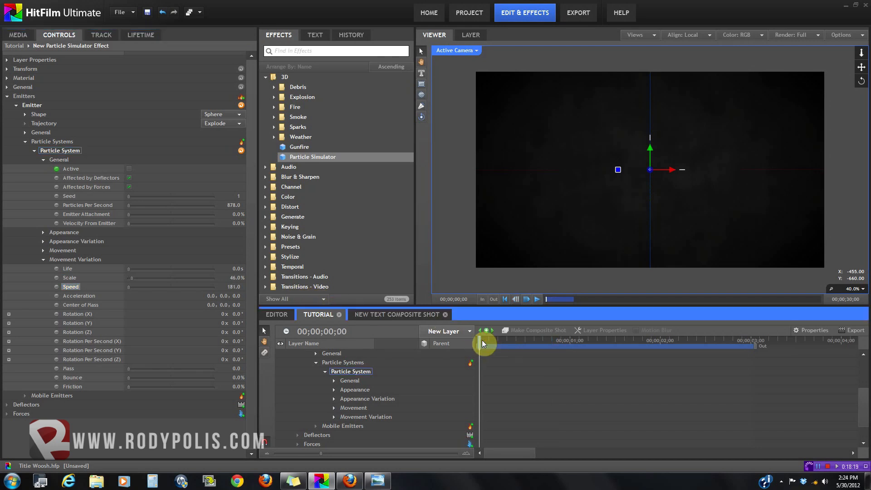
pyautogui.click(537, 300)
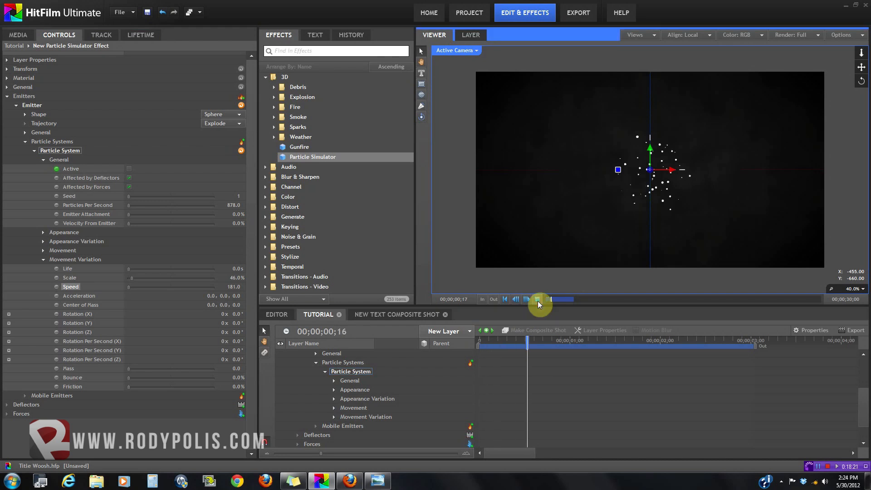
pyautogui.click(505, 345)
pyautogui.click(536, 300)
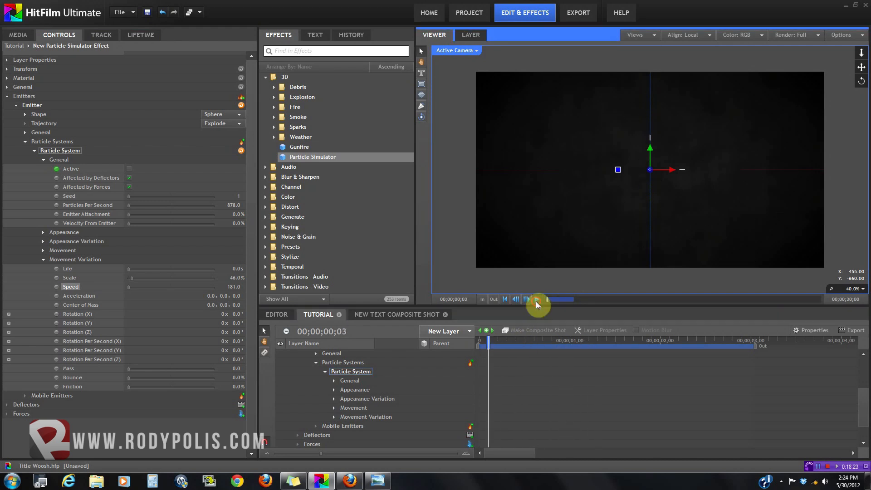
pyautogui.click(491, 344)
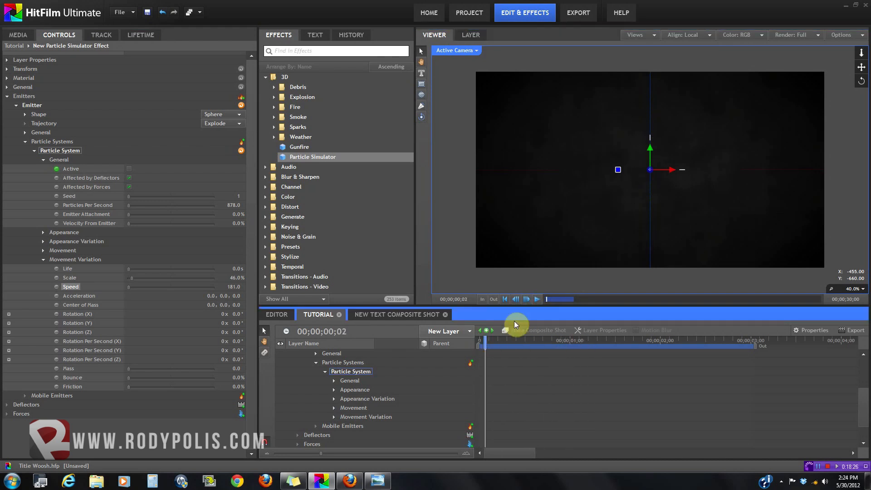
pyautogui.click(537, 301)
pyautogui.moveTo(526, 346)
pyautogui.mouseDown()
pyautogui.moveTo(511, 343)
pyautogui.moveTo(533, 344)
pyautogui.mouseUp()
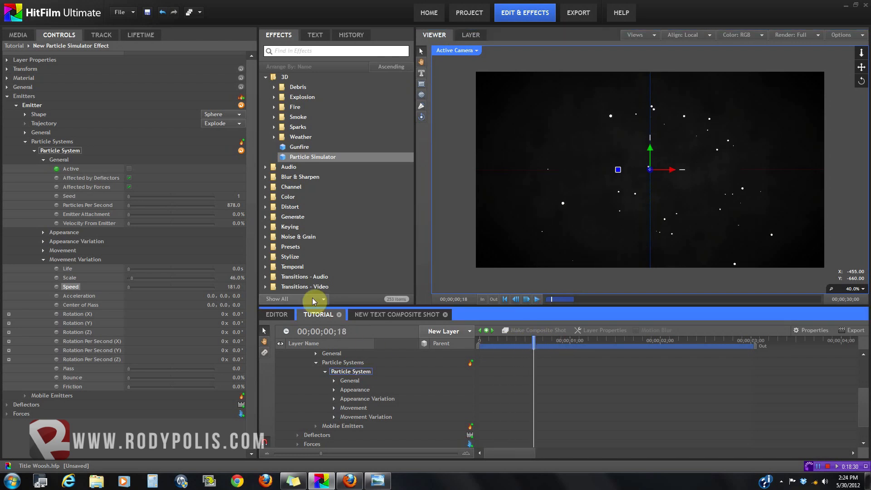
# Raise the particle Scale variation to 67%, enable Motion Blur on the particle simulator layer, and scrub to 00;00;00;23
pyautogui.moveTo(236, 279); pyautogui.dragTo(245, 279)
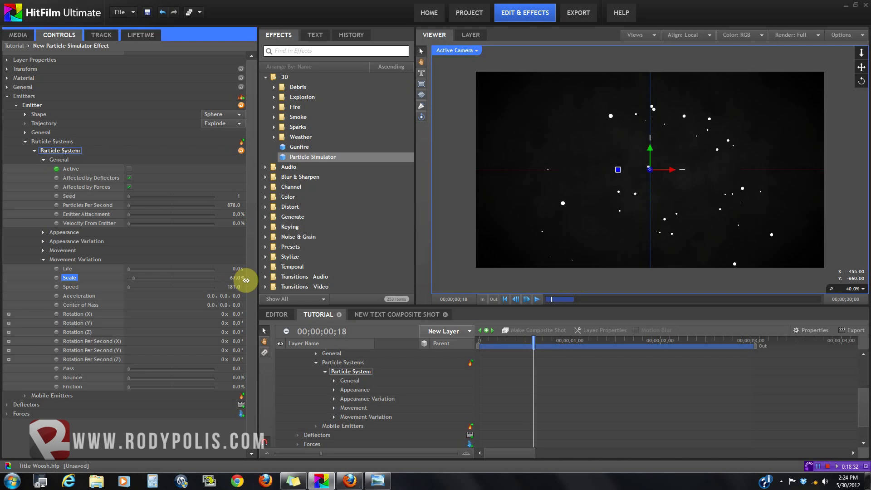
pyautogui.click(7, 59)
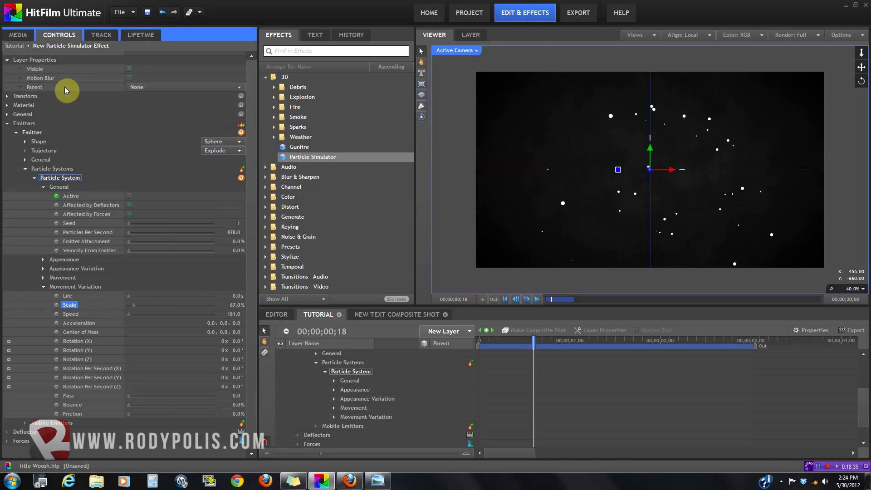
pyautogui.click(129, 78)
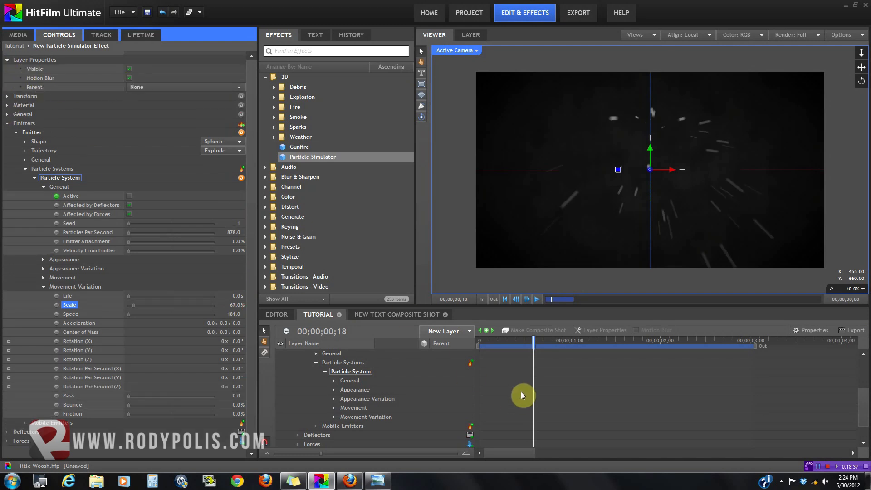
pyautogui.moveTo(502, 347); pyautogui.dragTo(551, 350)
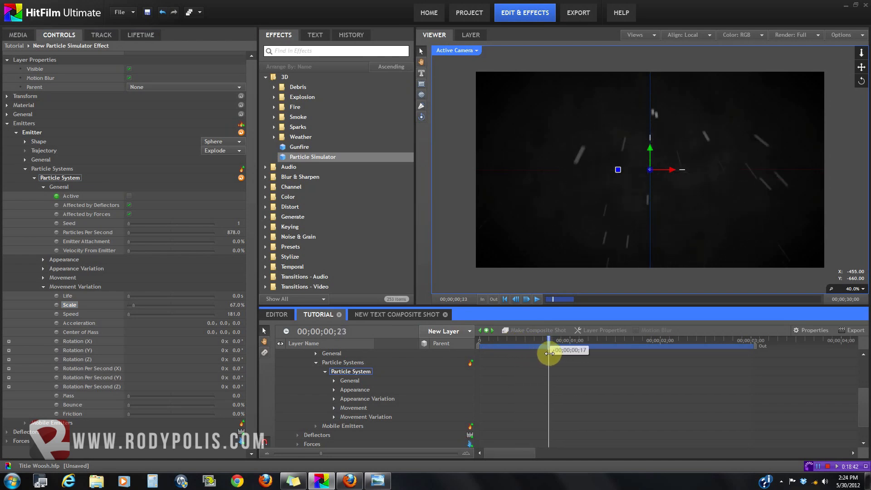
# Raise the particle system's Particles Per Second to 1427 and scrub the burst to 00;00;00;21
pyautogui.click(239, 234)
pyautogui.moveTo(239, 233); pyautogui.dragTo(509, 264)
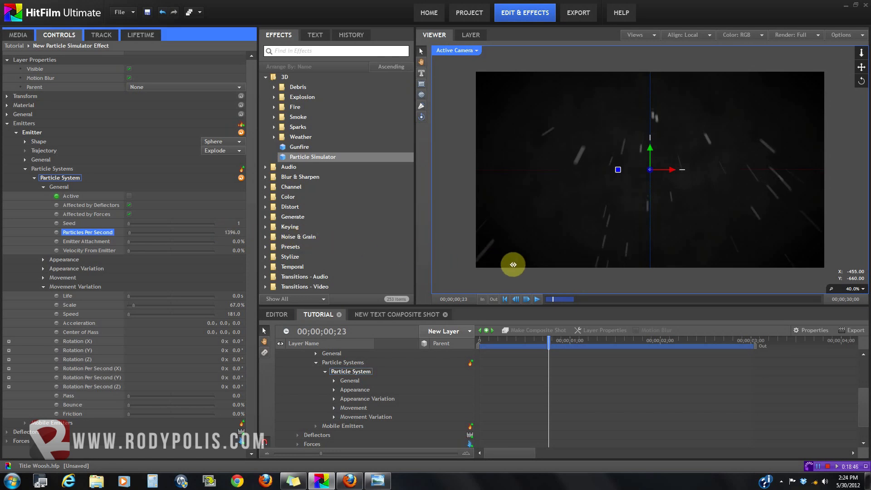
pyautogui.moveTo(520, 341); pyautogui.dragTo(544, 375)
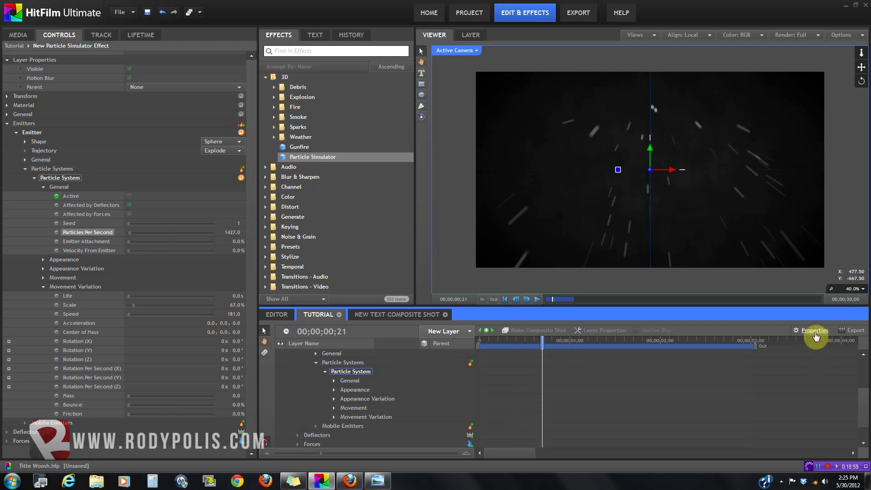
# Check the Tutorial composite shot's advanced motion blur settings for shutter angle and shutter phase
pyautogui.click(814, 333)
pyautogui.click(415, 160)
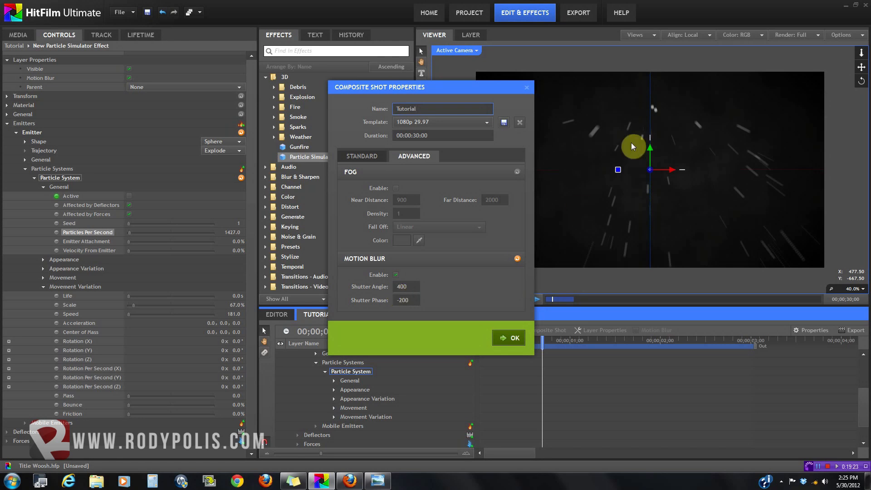
pyautogui.click(508, 337)
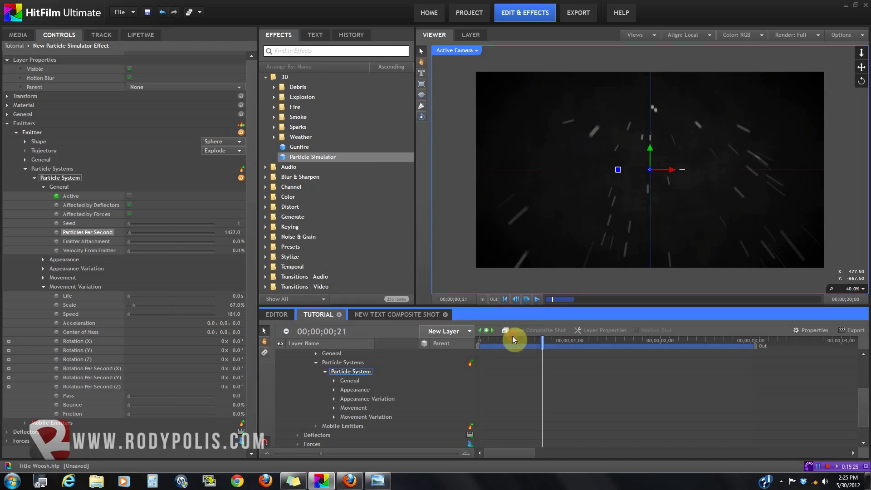
# Play and scrub the motion-blurred burst, ending at 00;00;00;16, to examine the particle streaks
pyautogui.moveTo(505, 341); pyautogui.dragTo(538, 363)
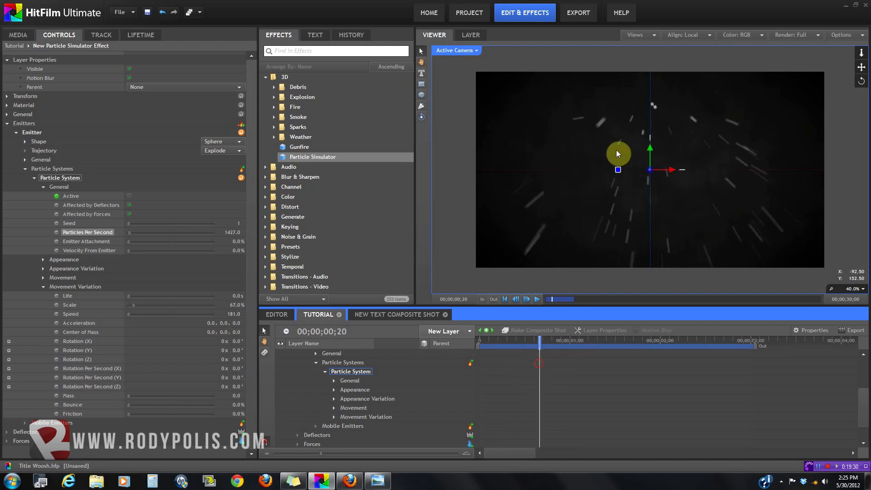
pyautogui.click(537, 299)
pyautogui.moveTo(507, 341); pyautogui.dragTo(528, 341)
# Collapse the particle simulator layer's properties and make the Coming Soon composite layer visible
pyautogui.scroll(3, 330, 373)
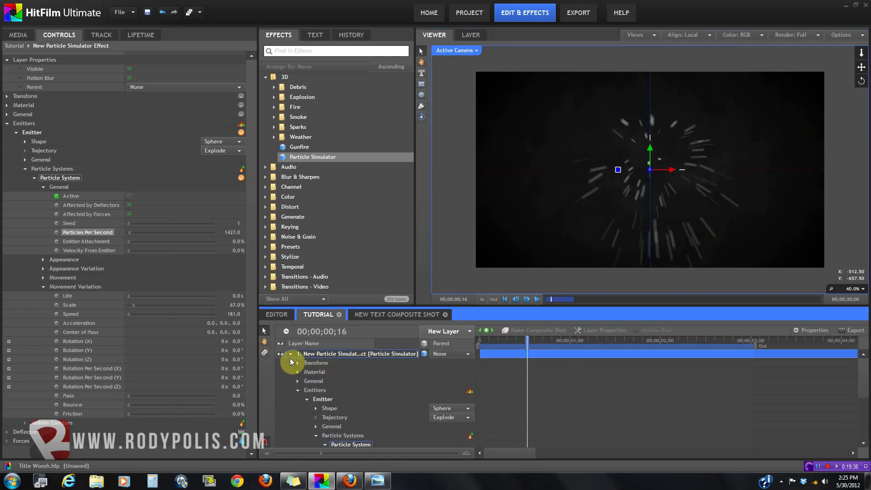
pyautogui.click(291, 354)
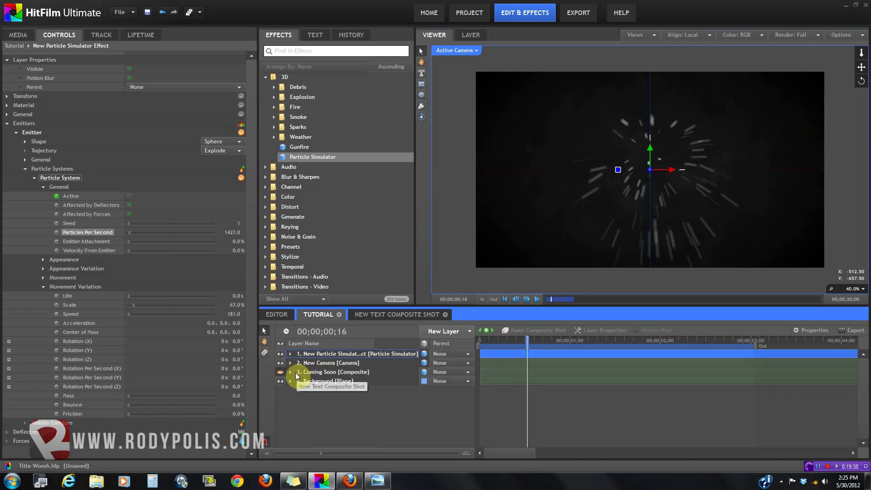
pyautogui.click(280, 372)
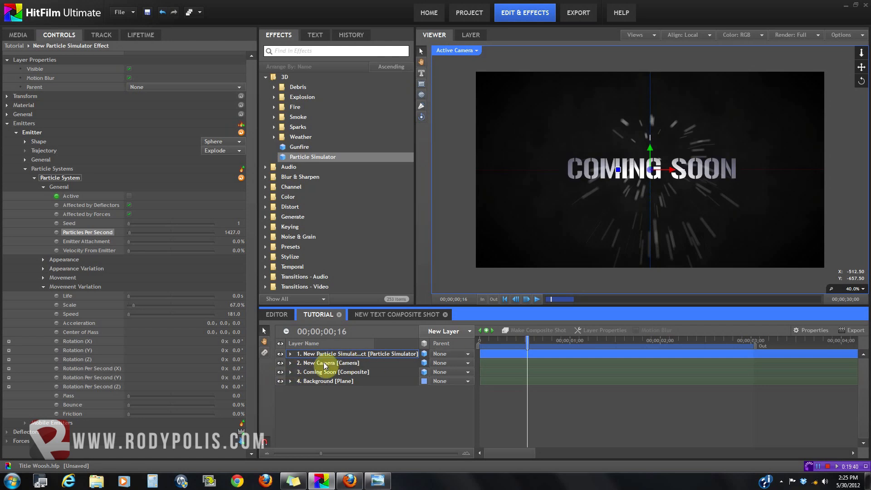
# Shift the particle system's three Active keyframes forward about three frames to start near 00;00;00;14, and play the burst with the title
pyautogui.click(291, 353)
pyautogui.scroll(-3, 310, 395)
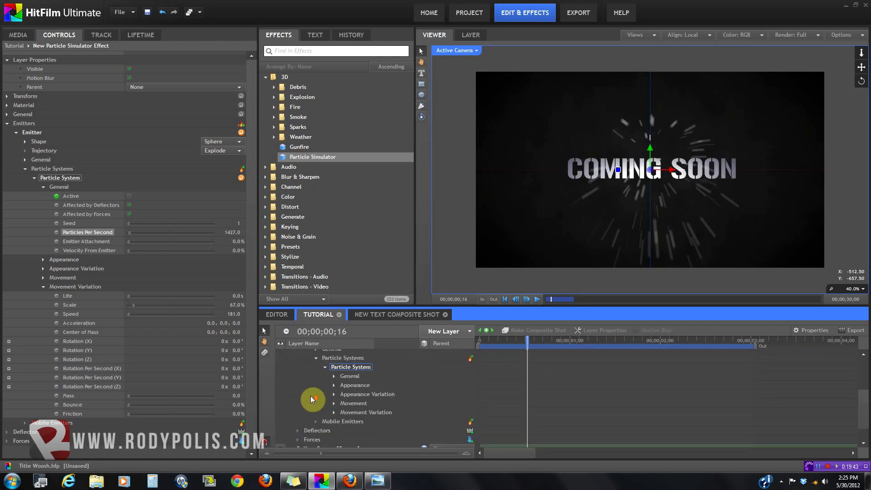
pyautogui.scroll(1, 310, 395)
pyautogui.click(335, 402)
pyautogui.scroll(-1, 453, 393)
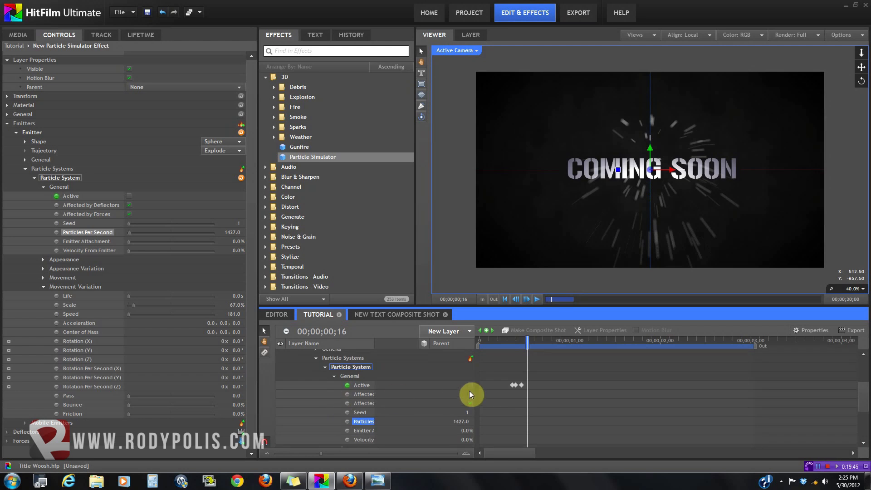
pyautogui.moveTo(525, 346); pyautogui.dragTo(525, 352)
pyautogui.moveTo(505, 384); pyautogui.dragTo(529, 387)
pyautogui.moveTo(525, 347)
pyautogui.mouseDown()
pyautogui.moveTo(531, 350)
pyautogui.moveTo(518, 349)
pyautogui.mouseUp()
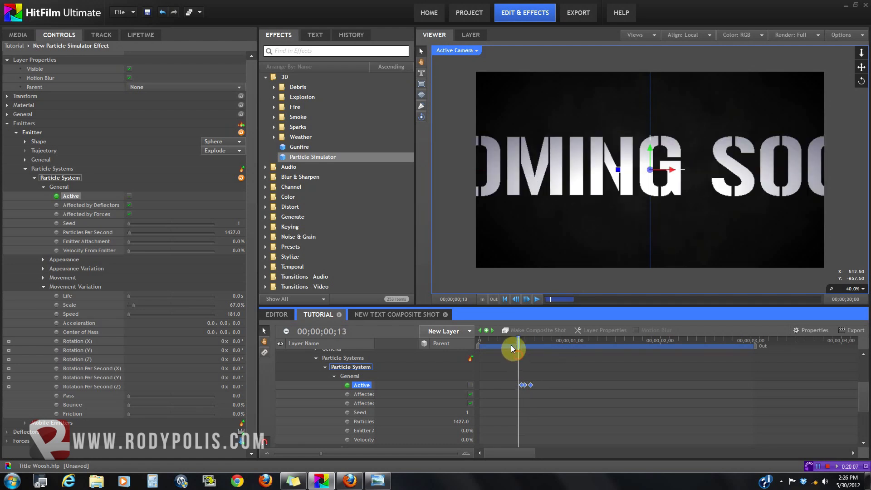
pyautogui.click(537, 299)
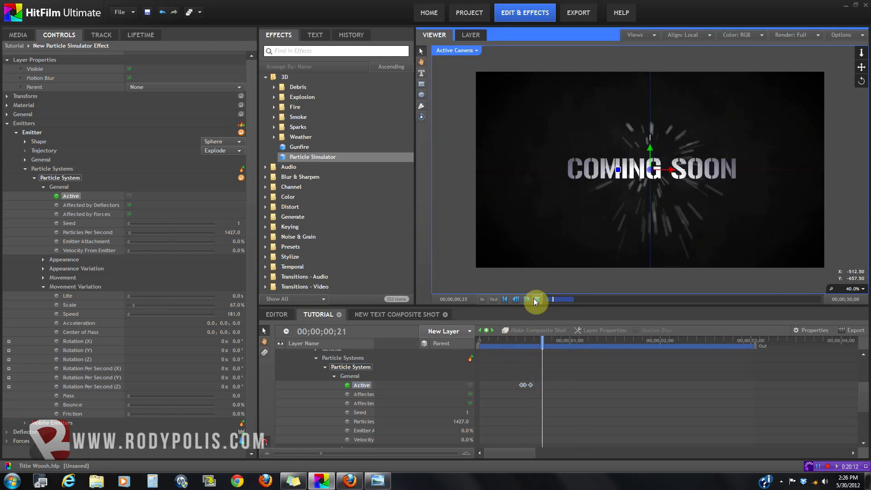
# Collapse the particle simulator layer and convert it into its own composite shot named New Particle Simulator Effect Composite Shot
pyautogui.moveTo(495, 342); pyautogui.dragTo(542, 342)
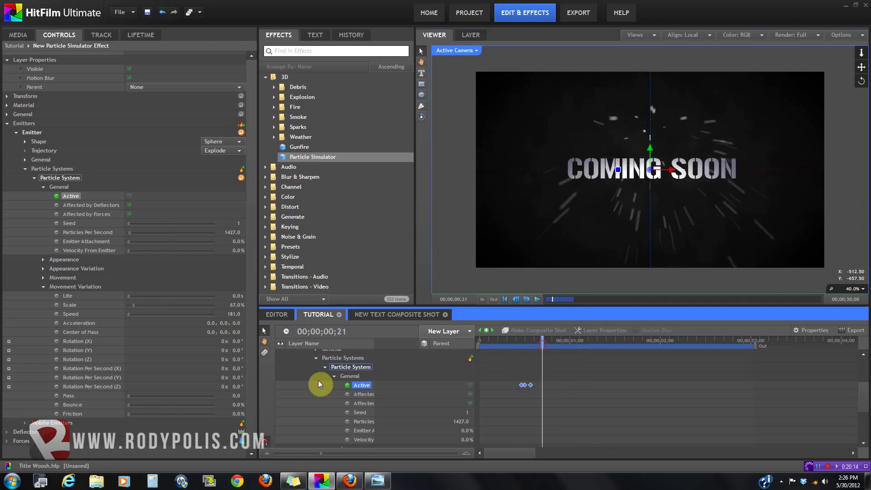
pyautogui.scroll(3, 320, 381)
pyautogui.click(290, 354)
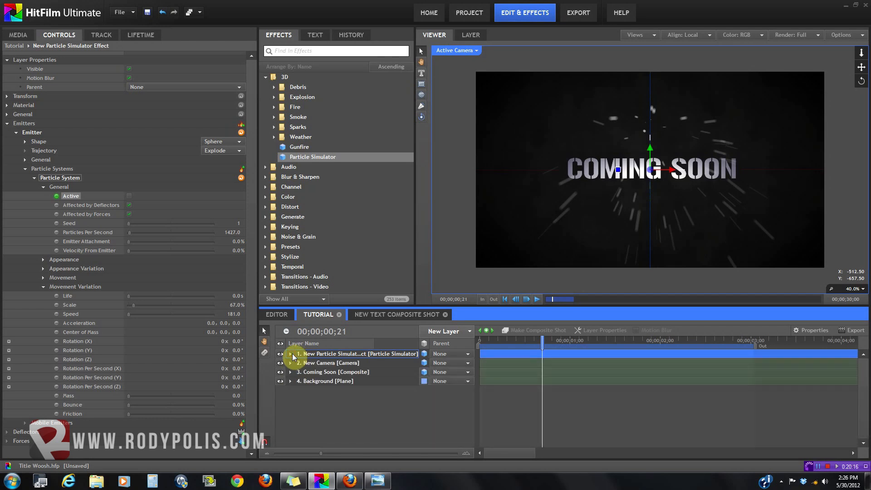
pyautogui.click(341, 355)
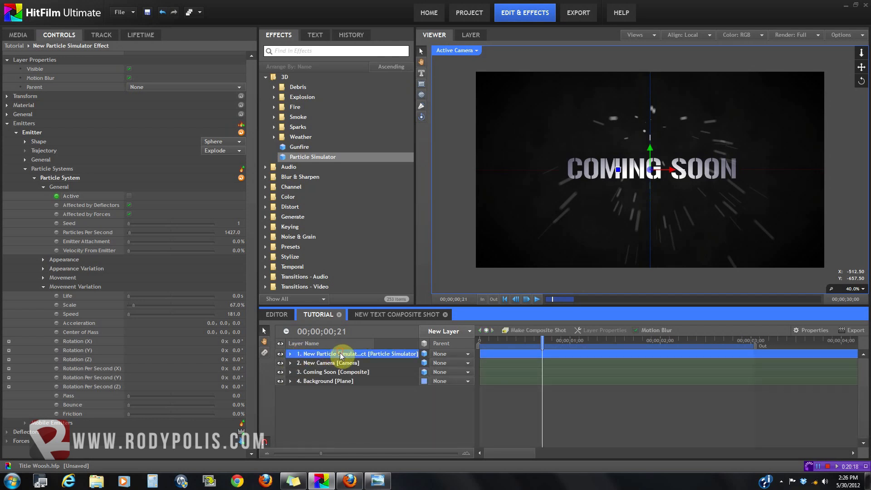
pyautogui.rightClick(325, 354)
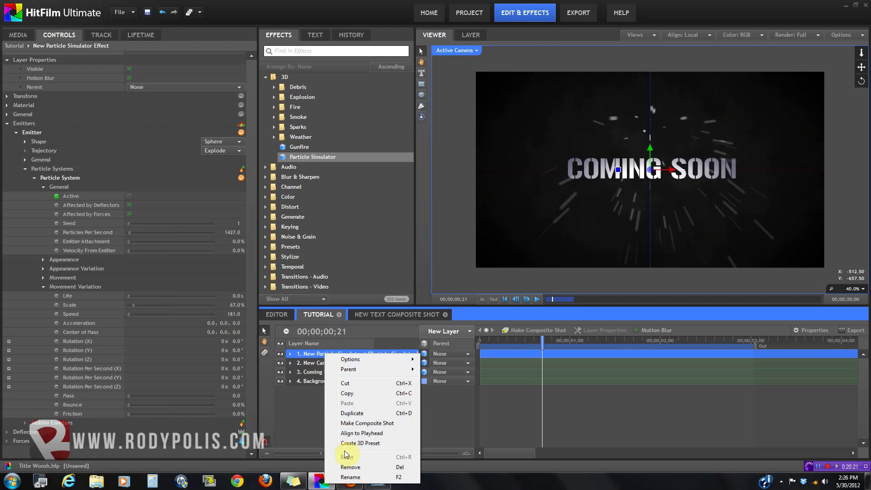
pyautogui.click(354, 423)
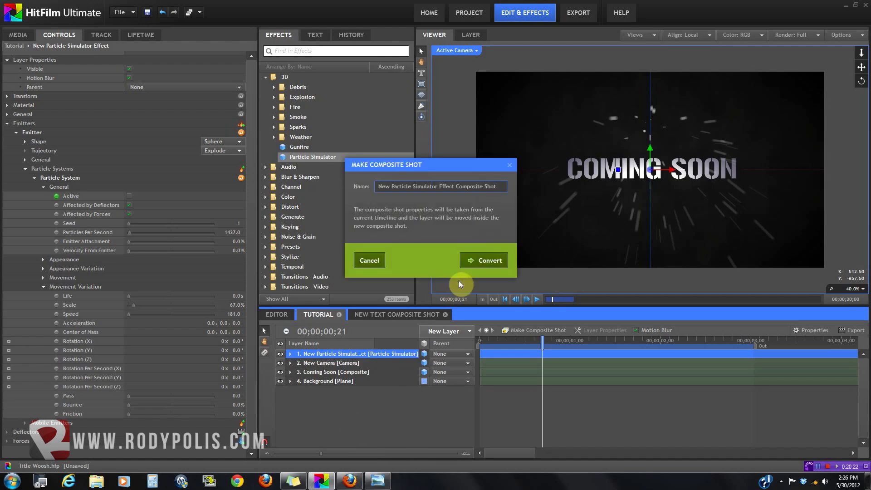
pyautogui.click(485, 259)
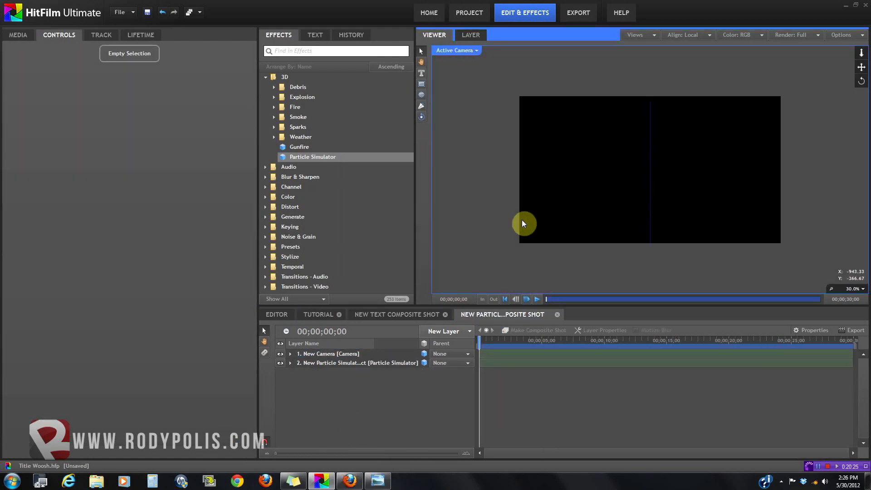
# Look through the text and particle composite shots, return to the Tutorial composite, and rename the particle composite layer as Sparks
pyautogui.scroll(1, 521, 219)
pyautogui.click(382, 314)
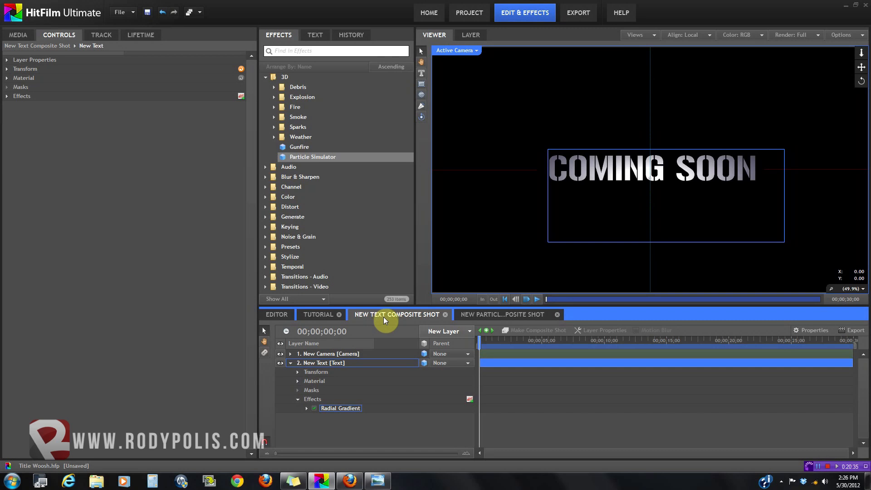
pyautogui.click(479, 315)
pyautogui.moveTo(487, 340); pyautogui.dragTo(490, 349)
pyautogui.click(321, 324)
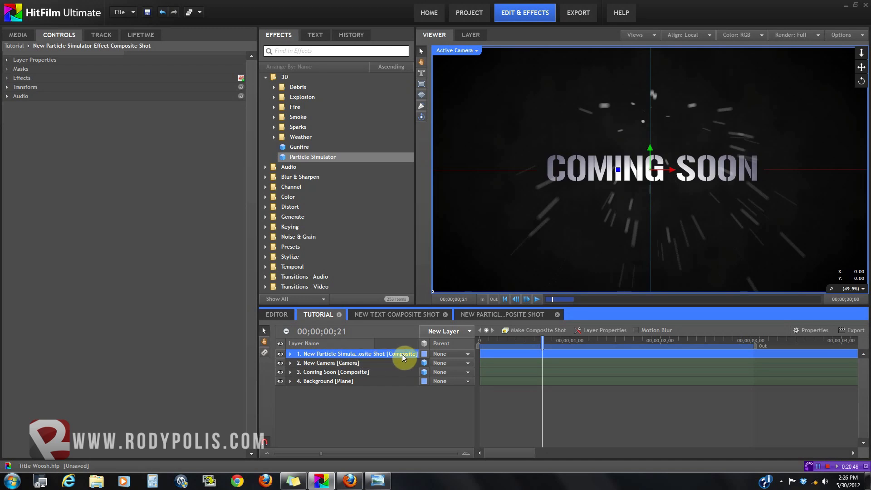
pyautogui.click(417, 336)
pyautogui.write('Sparks')
pyautogui.press('Return')
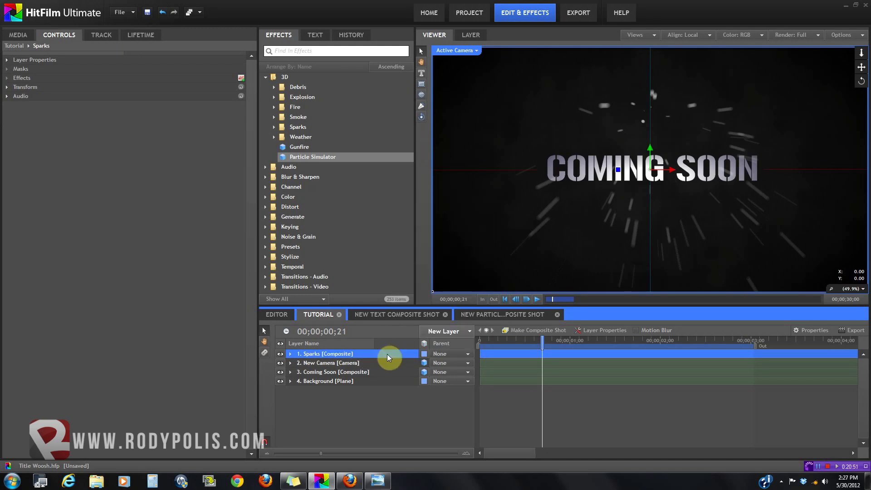
# Make the Sparks layer 3D and move it between the Coming Soon and Background layers
pyautogui.moveTo(506, 343); pyautogui.dragTo(535, 350)
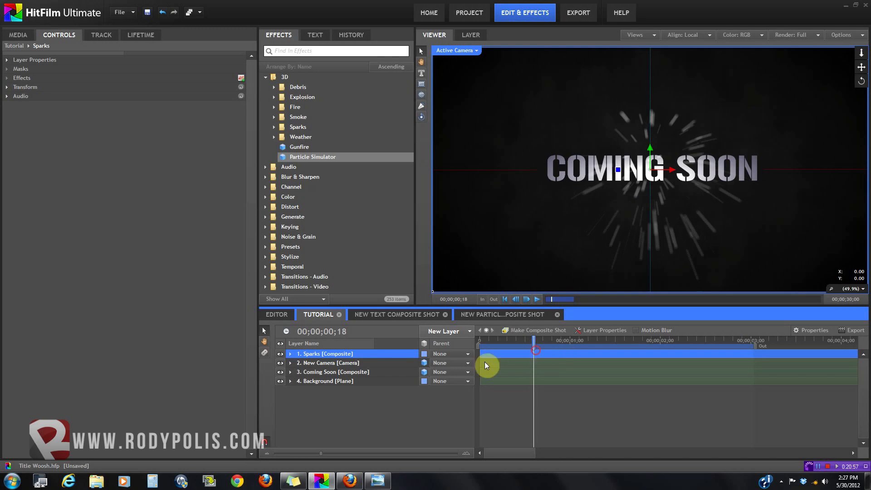
pyautogui.click(423, 353)
pyautogui.click(438, 373)
pyautogui.moveTo(344, 356); pyautogui.dragTo(342, 372)
pyautogui.moveTo(517, 340); pyautogui.dragTo(534, 340)
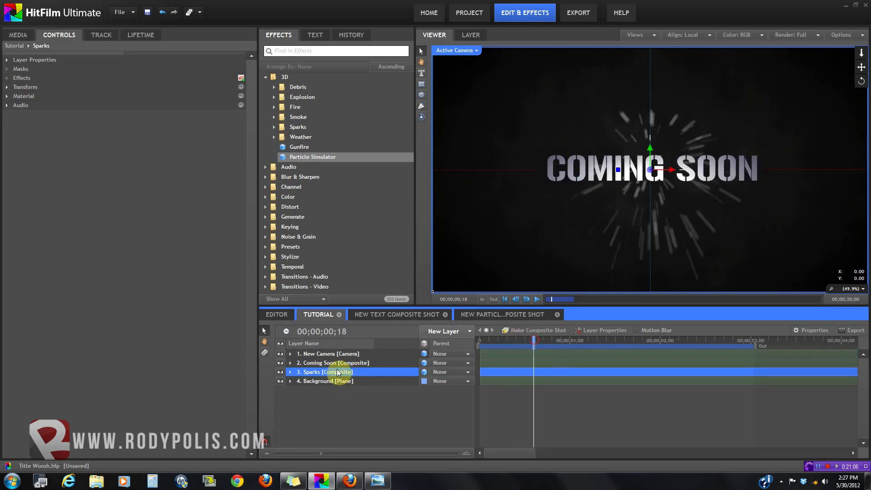
# Apply the Stylize Glow effect to the Sparks layer
pyautogui.click(266, 77)
pyautogui.click(266, 177)
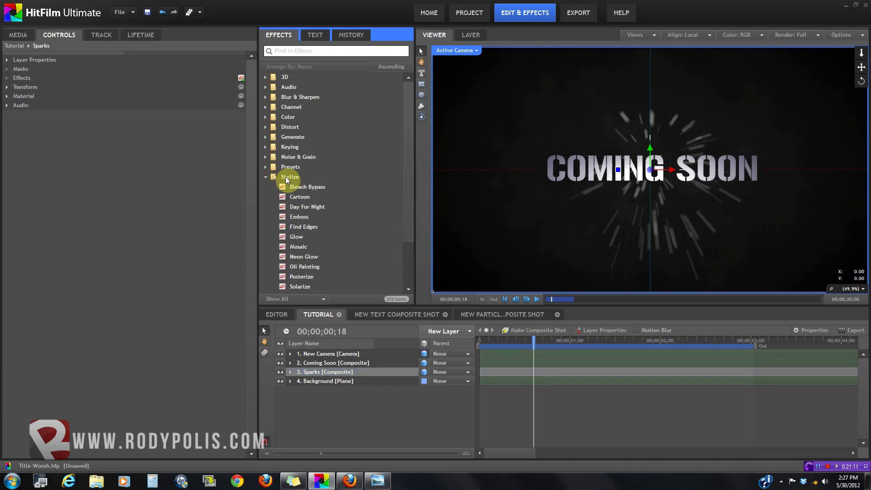
pyautogui.scroll(-1, 287, 180)
pyautogui.moveTo(297, 208); pyautogui.dragTo(329, 372)
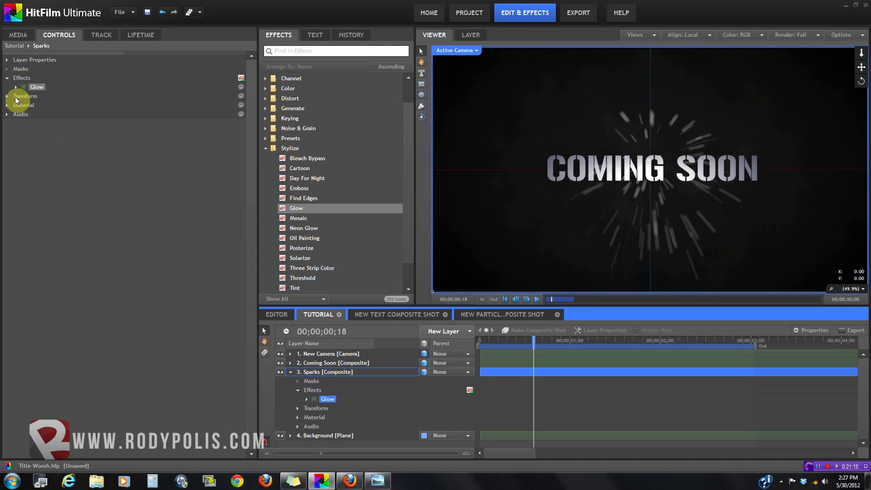
# Set the Sparks glow's radius to 0 and intensity to 5.0, and scrub the burst to 00;00;00;20
pyautogui.click(16, 86)
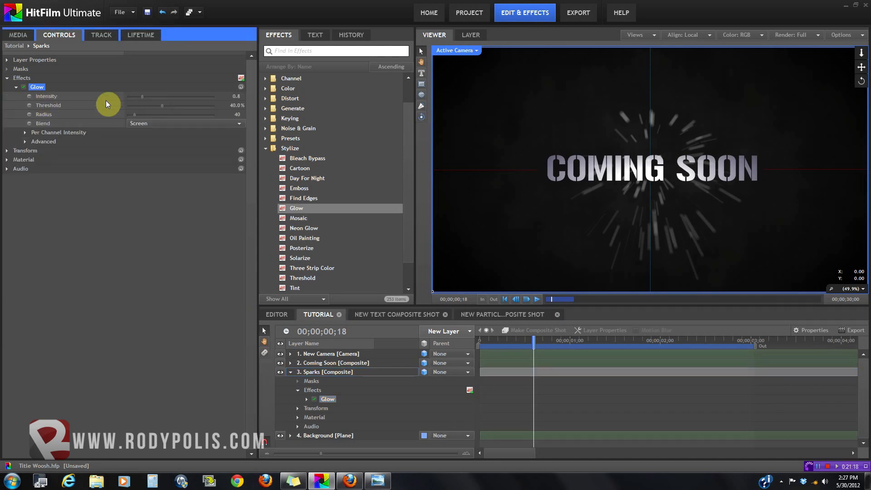
pyautogui.moveTo(132, 115); pyautogui.dragTo(218, 105)
pyautogui.click(144, 97)
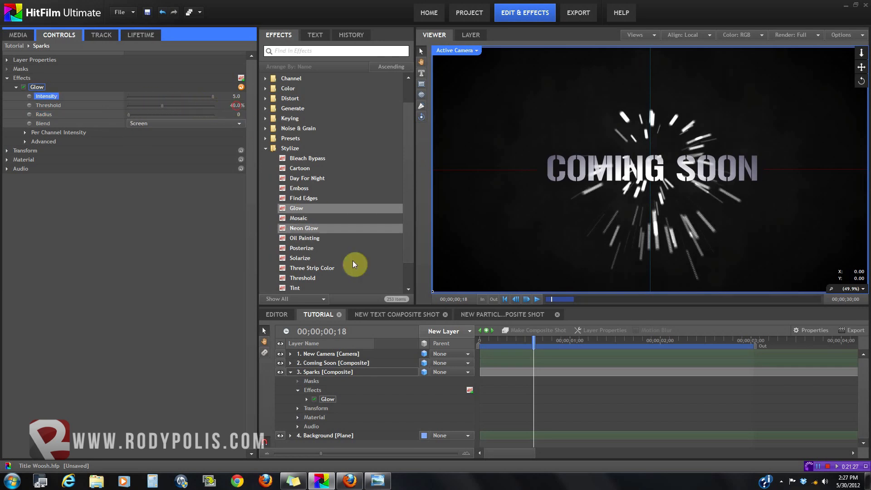
pyautogui.moveTo(494, 341); pyautogui.dragTo(541, 355)
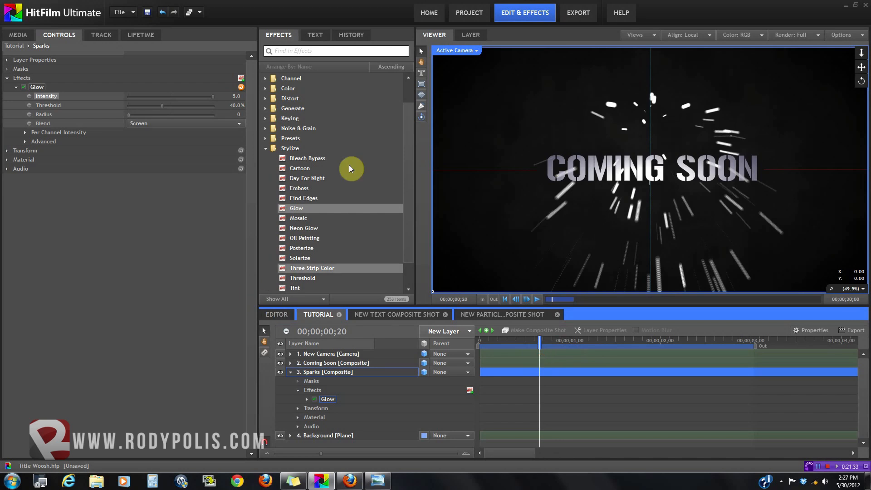
# Add Color Correction Wheels below the Sparks glow and tint the highlights orange with saturation 1.00 and lightness 0.58
pyautogui.click(265, 148)
pyautogui.click(275, 118)
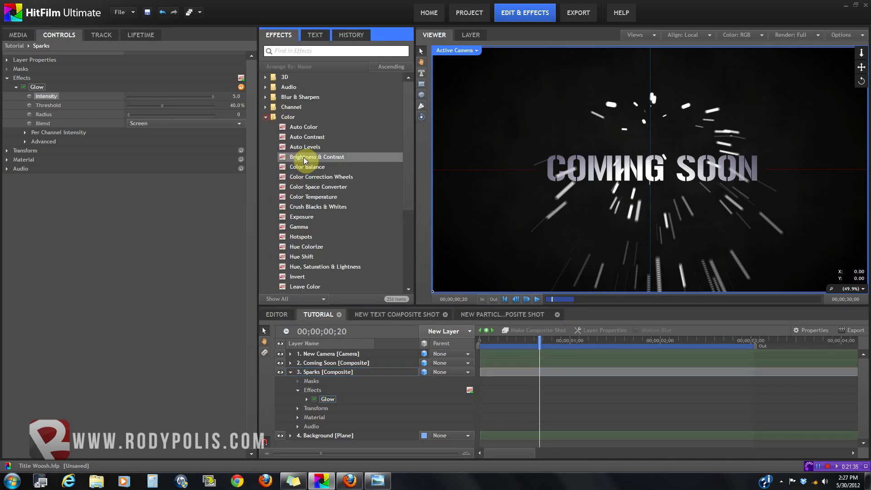
pyautogui.moveTo(331, 176); pyautogui.dragTo(19, 149)
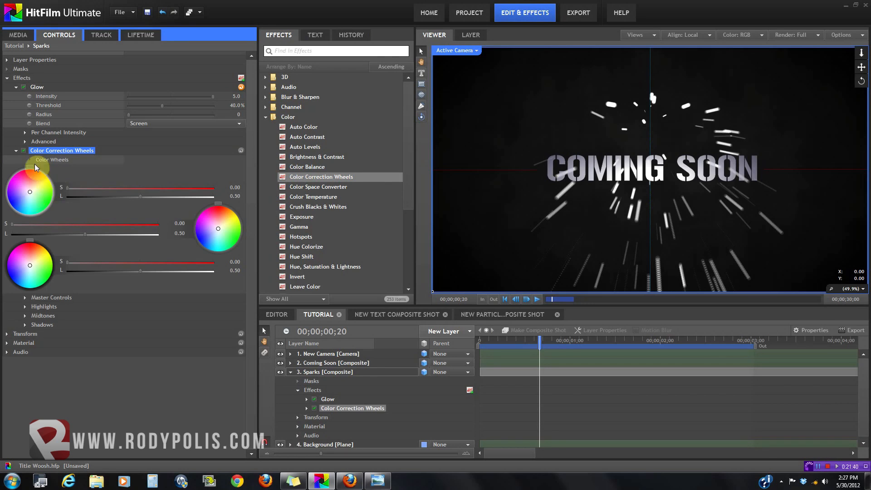
pyautogui.moveTo(31, 195); pyautogui.dragTo(41, 184)
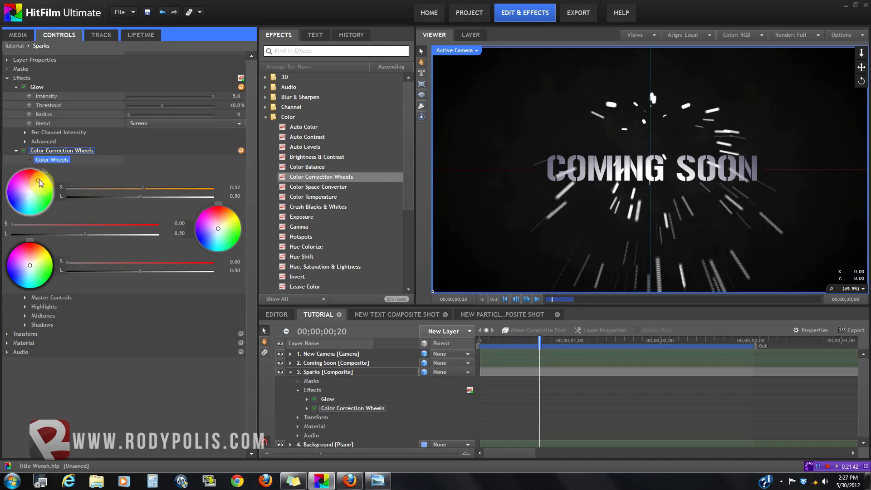
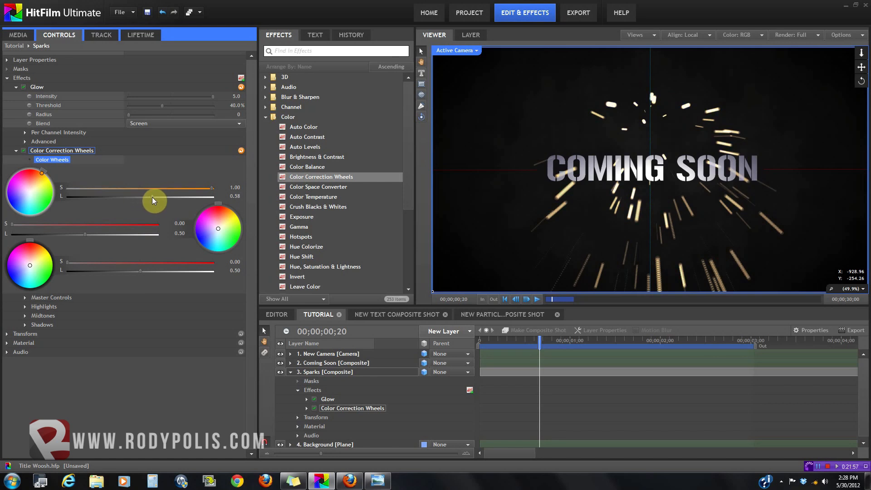
# Inspect the sparks up close and fine-tune the highlights to lightness 0.57 and a saturation of 0.8
pyautogui.click(617, 107)
pyautogui.scroll(2, 617, 105)
pyautogui.moveTo(641, 96); pyautogui.dragTo(634, 153)
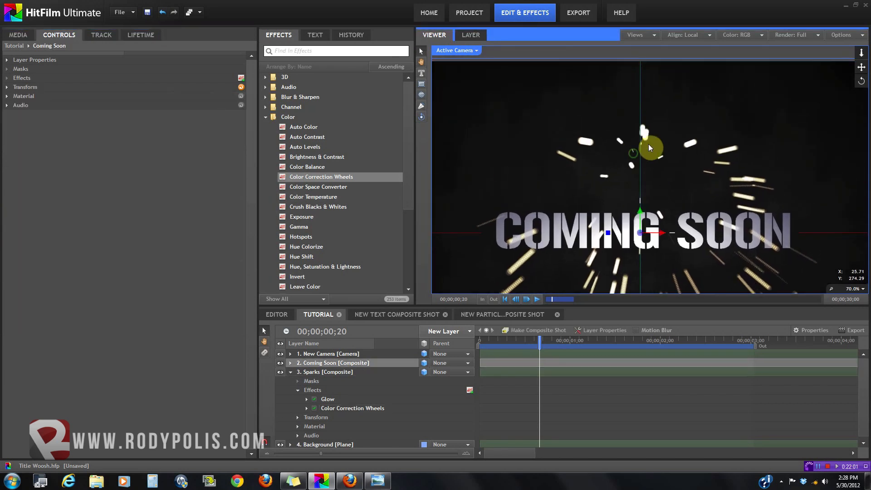
pyautogui.click(341, 409)
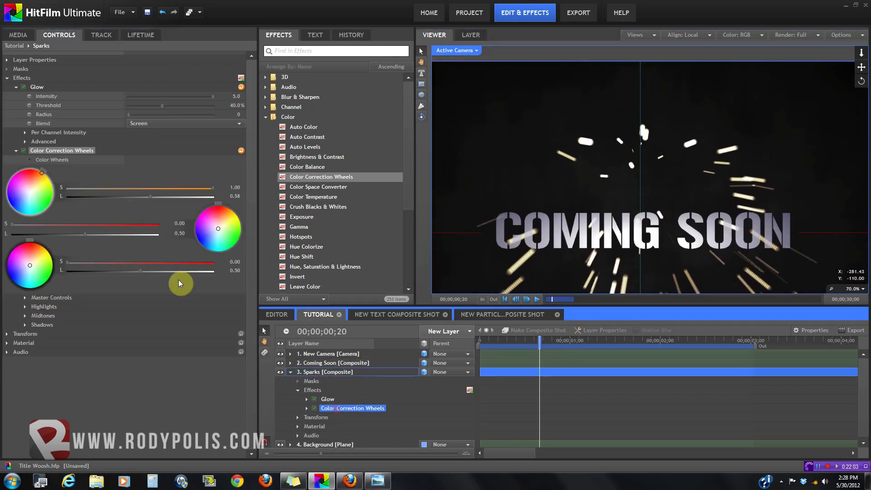
pyautogui.moveTo(154, 198); pyautogui.dragTo(148, 197)
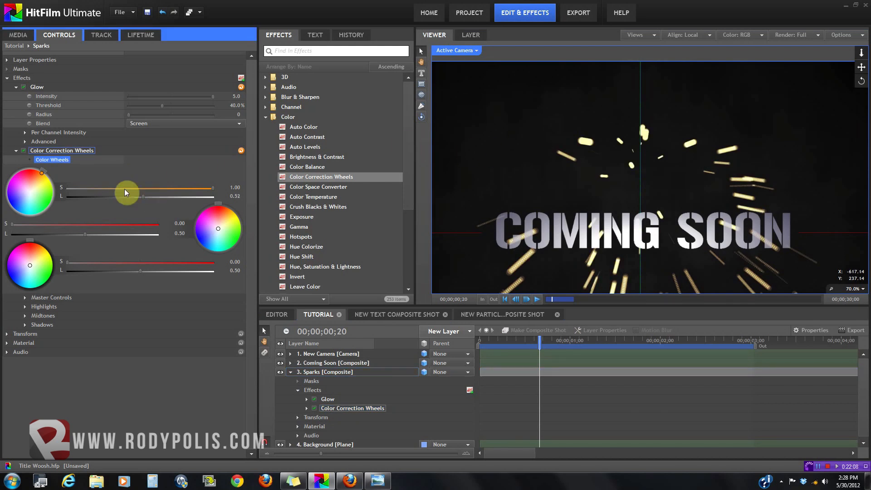
pyautogui.click(143, 197)
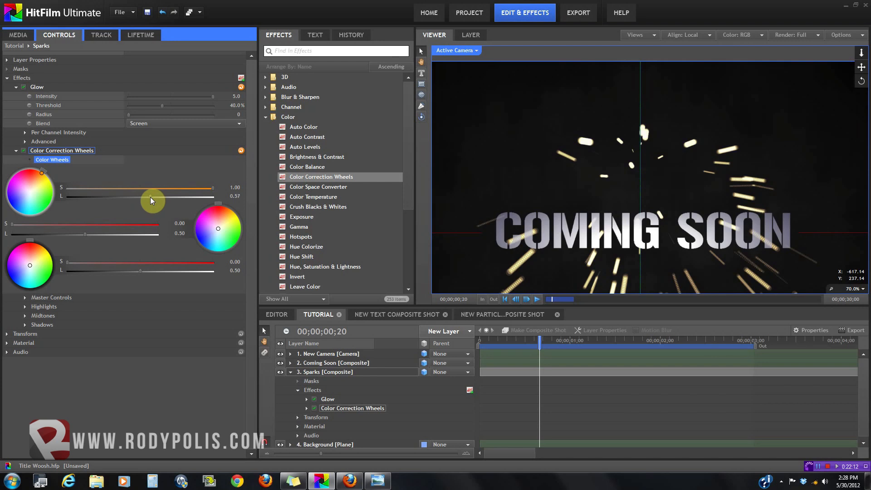
pyautogui.click(25, 307)
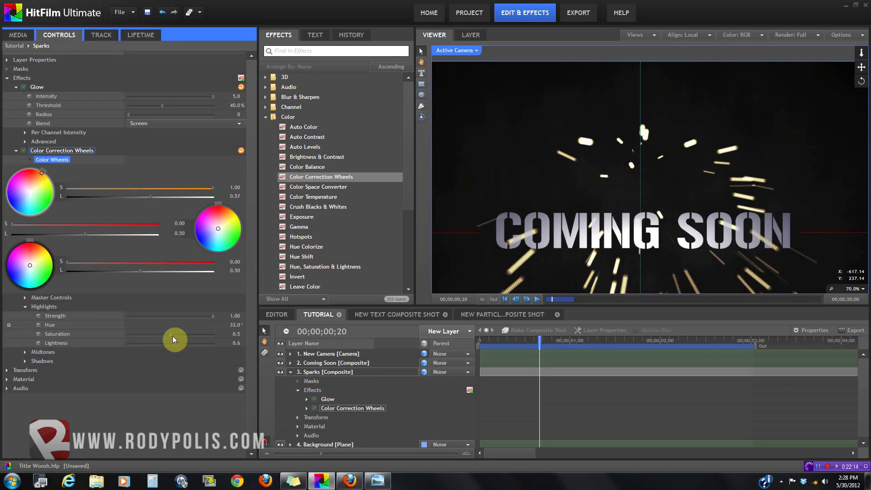
pyautogui.moveTo(173, 338); pyautogui.dragTo(187, 339)
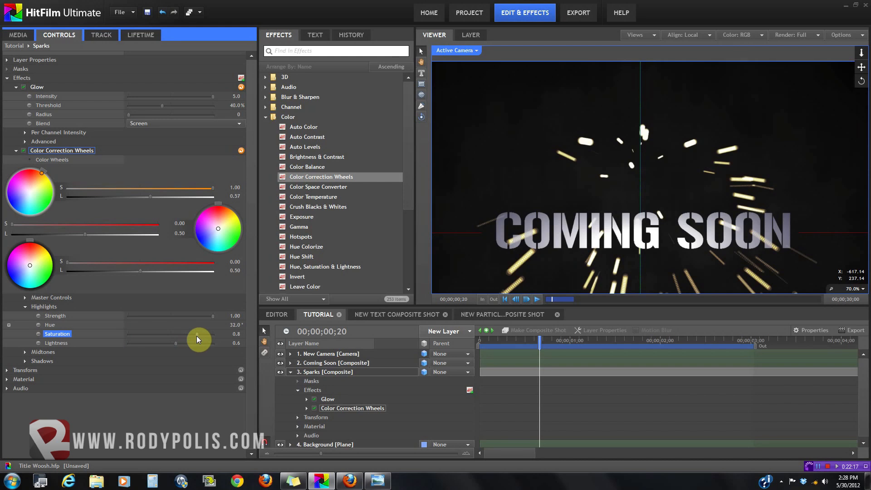
# Shift the Sparks highlights' hue to 14.0° for a redder orange, and play the burst to check the color
pyautogui.scroll(-2, 661, 123)
pyautogui.moveTo(642, 190); pyautogui.dragTo(502, 266)
pyautogui.scroll(-1, 654, 96)
pyautogui.click(334, 408)
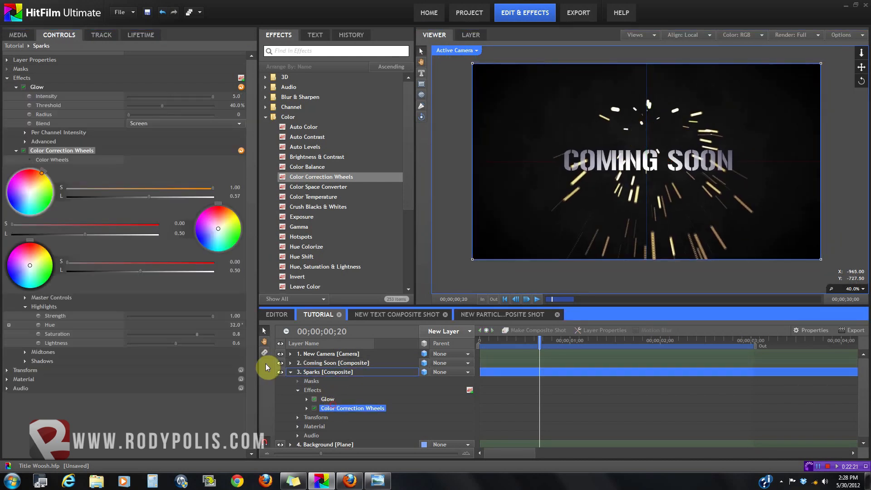
pyautogui.moveTo(42, 170); pyautogui.dragTo(39, 168)
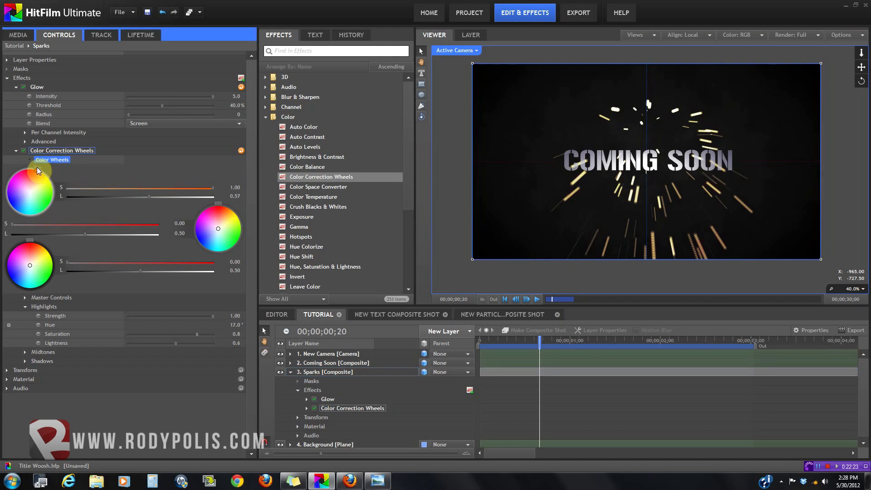
pyautogui.moveTo(499, 343)
pyautogui.mouseDown()
pyautogui.moveTo(551, 344)
pyautogui.moveTo(512, 346)
pyautogui.mouseUp()
pyautogui.click(534, 300)
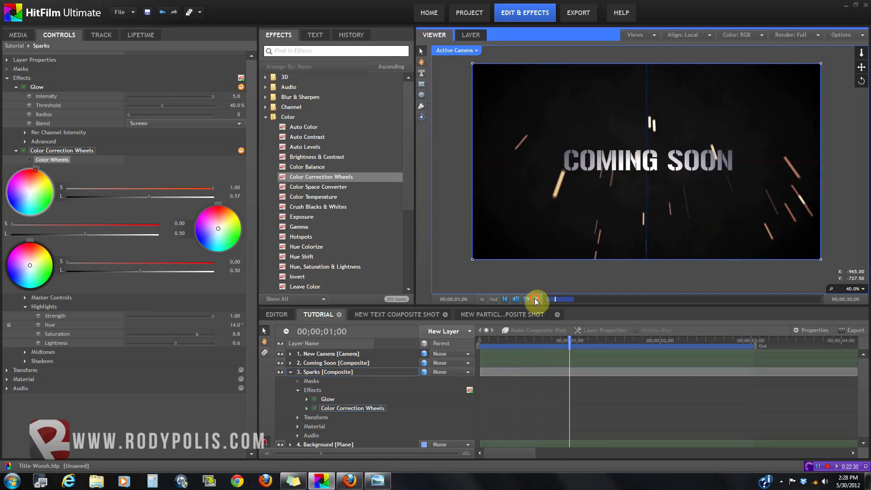
pyautogui.click(503, 345)
pyautogui.click(537, 300)
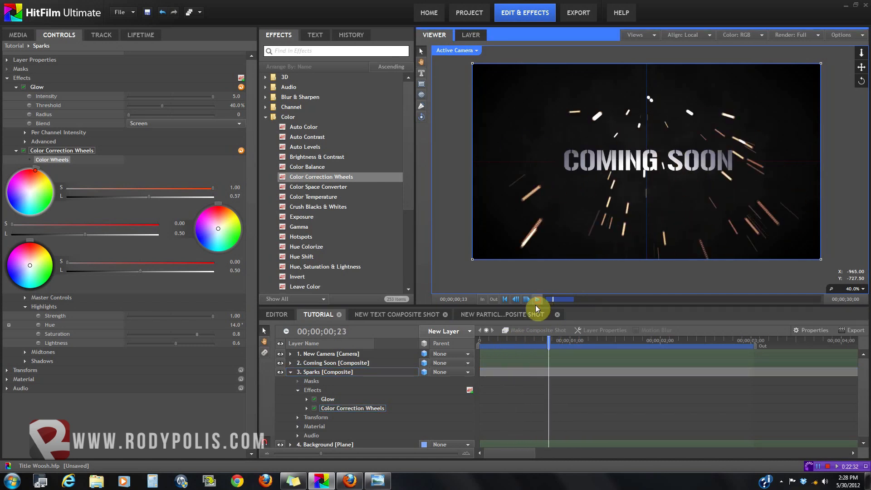
# Collapse the Sparks layer's properties and set its blend mode to Screen
pyautogui.click(291, 372)
pyautogui.click(320, 372)
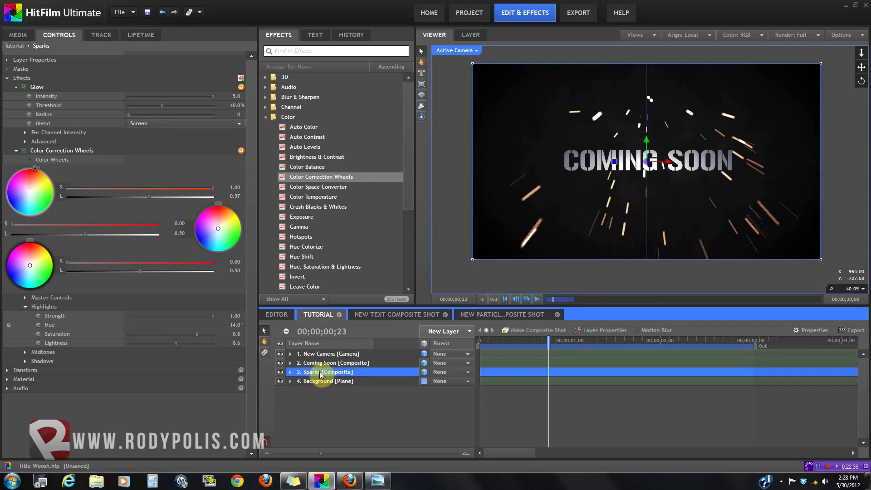
pyautogui.rightClick(321, 373)
pyautogui.moveTo(401, 213)
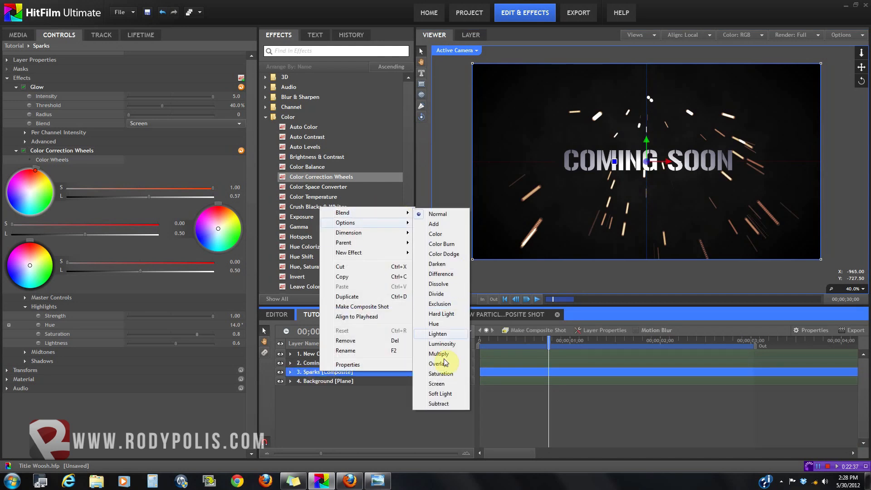
pyautogui.click(441, 384)
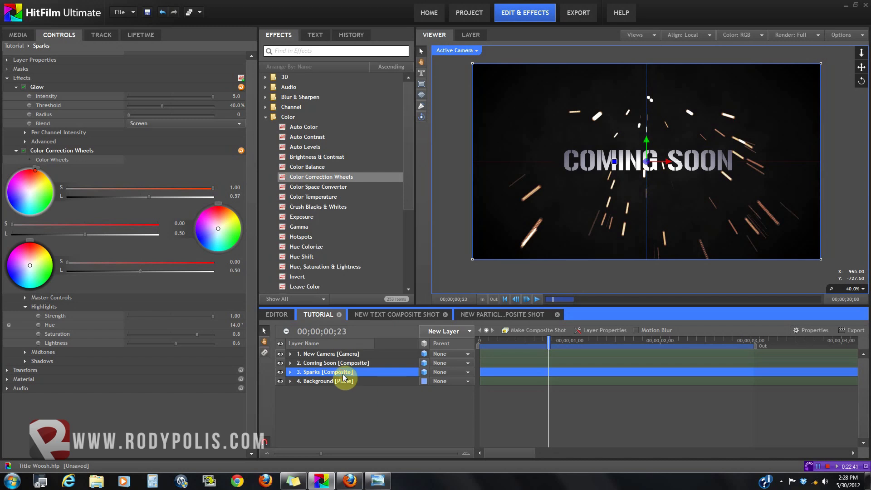
# Duplicate the Sparks layer twice to intensify the burst, and scrub to 00;00;00;19 to check it
pyautogui.hotkey('ctrl', 'd')
pyautogui.hotkey('ctrl', 'd')
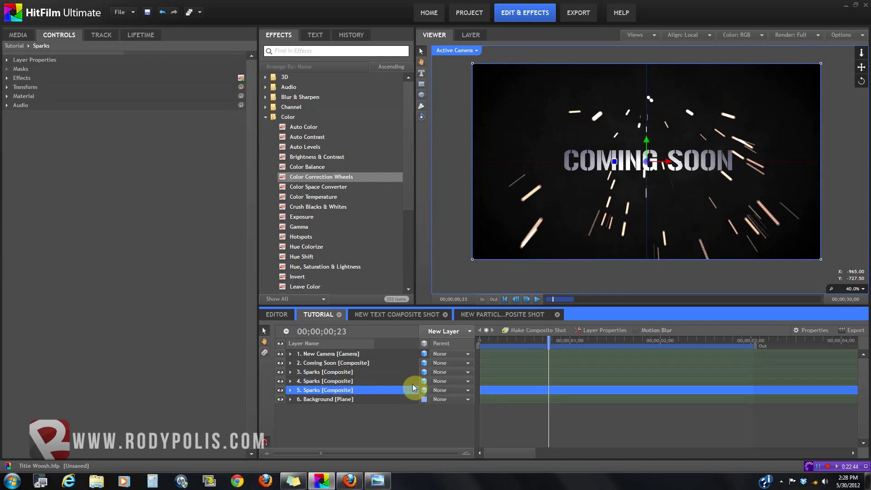
pyautogui.moveTo(508, 340); pyautogui.dragTo(537, 365)
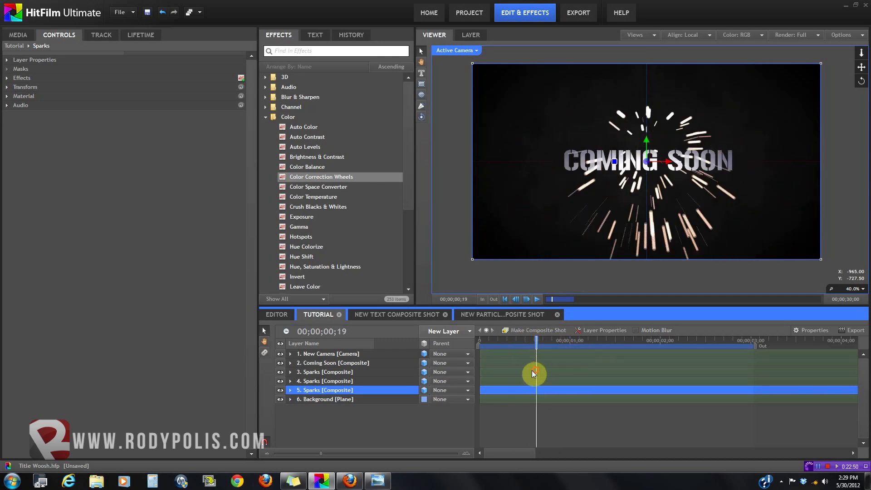
# Scrub through the tripled spark burst up to 00;00;00;21 to review its brightness and timing against the title
pyautogui.click(277, 391)
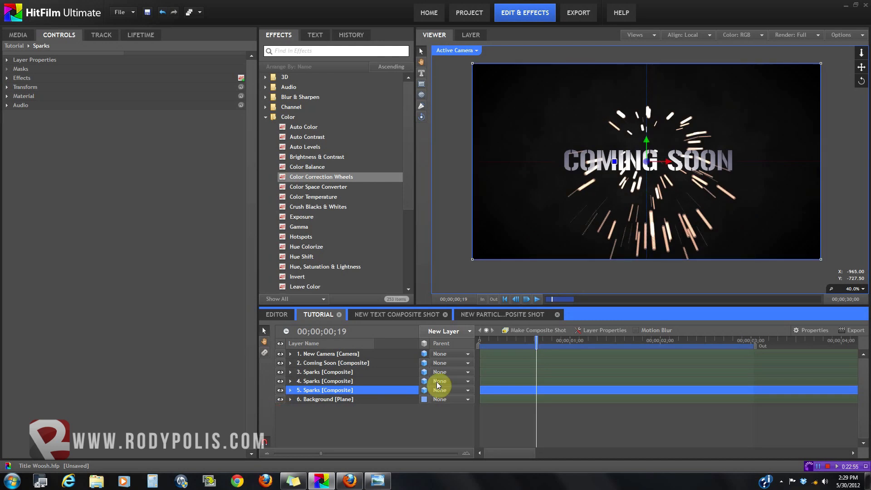
pyautogui.moveTo(510, 340); pyautogui.dragTo(557, 364)
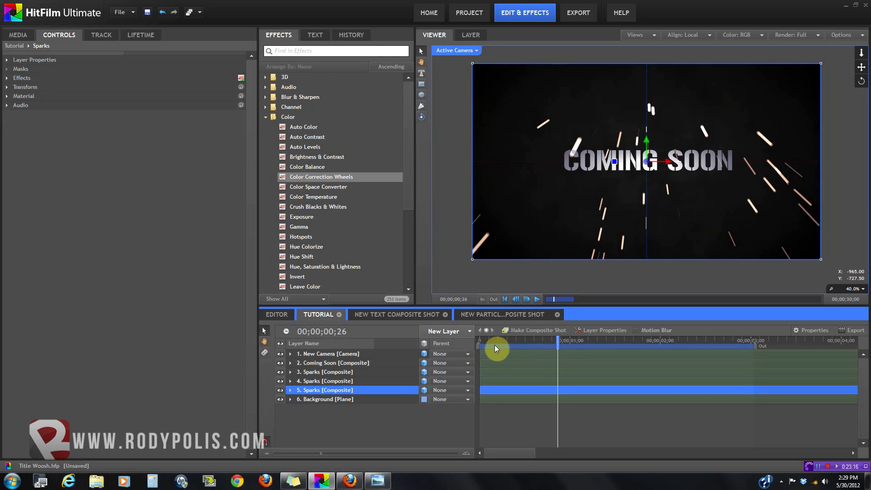
pyautogui.moveTo(505, 346); pyautogui.dragTo(542, 342)
# Add a grade layer at the top of the composite and apply the Shake effect from the Distort category to it
pyautogui.click(266, 117)
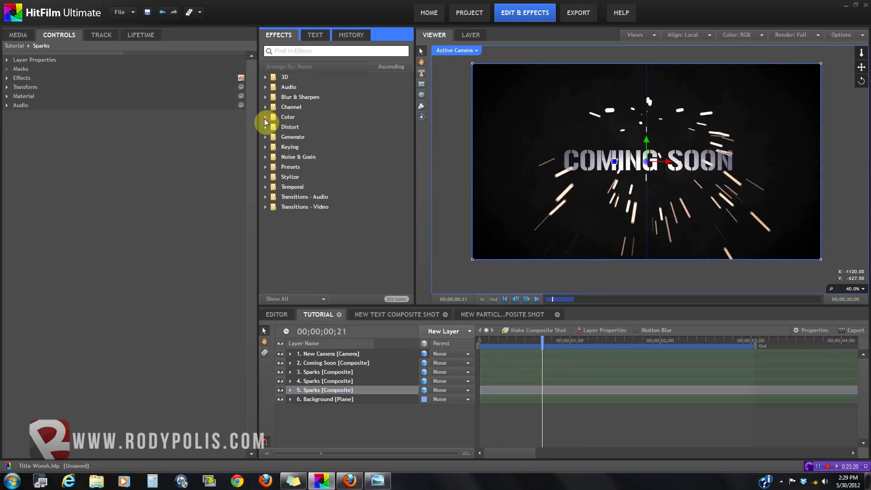
pyautogui.click(265, 137)
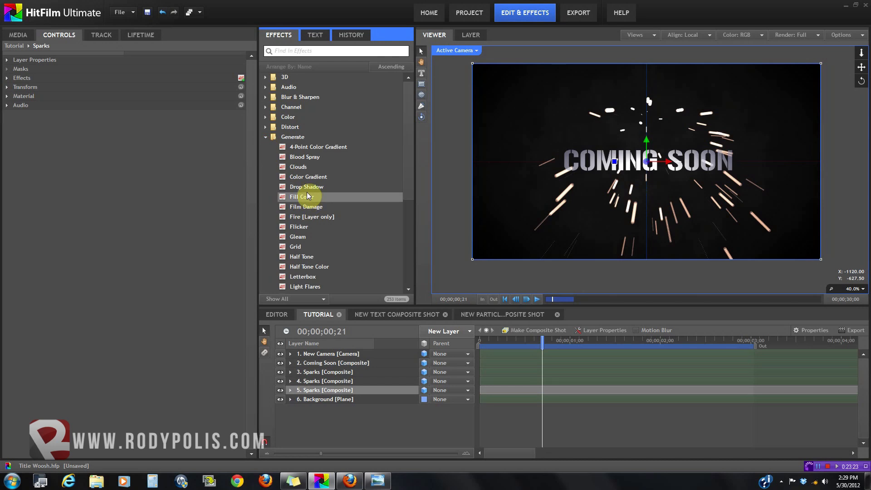
pyautogui.scroll(-1, 308, 196)
pyautogui.scroll(1, 301, 200)
pyautogui.click(266, 137)
pyautogui.click(266, 127)
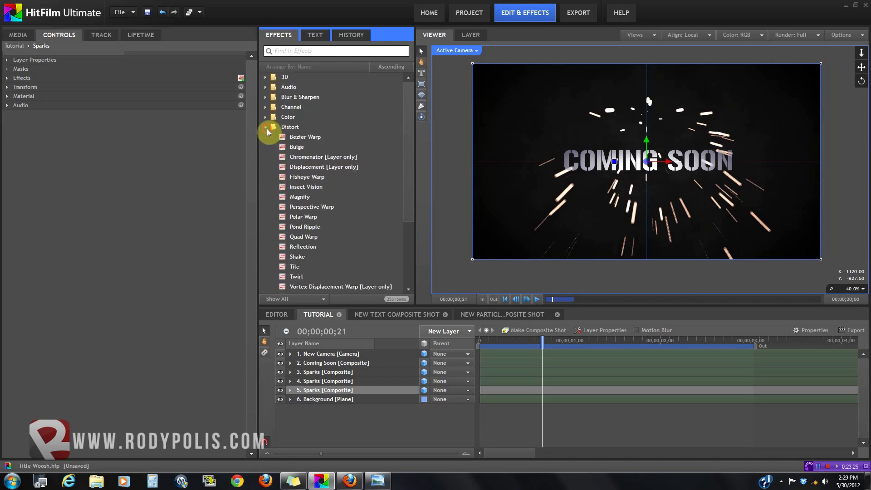
pyautogui.click(467, 331)
pyautogui.click(467, 248)
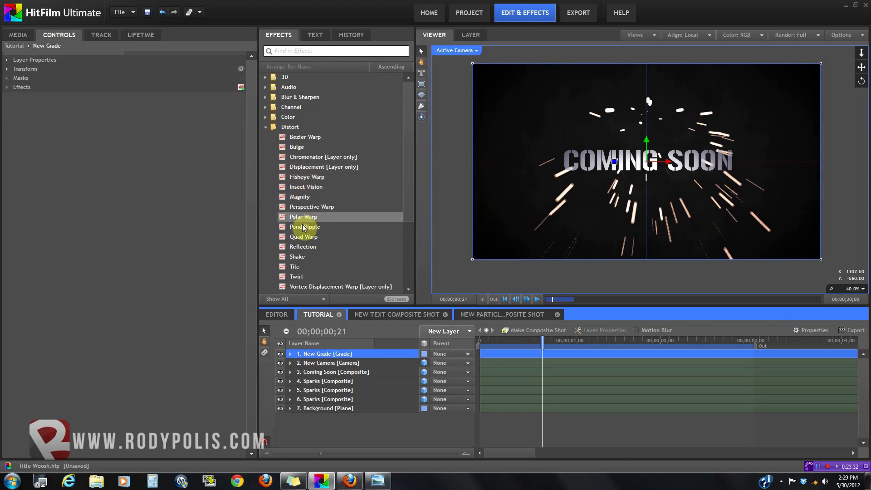
pyautogui.moveTo(303, 257); pyautogui.dragTo(326, 357)
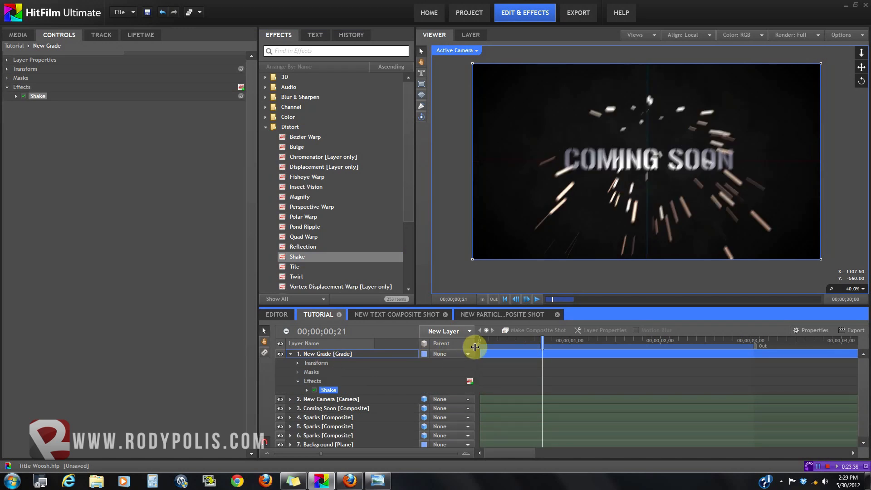
# Scrub to 00;00;01;05 to inspect the shaken title, and set the Shake effect's motion blur scale to 0.06
pyautogui.moveTo(487, 343); pyautogui.dragTo(586, 356)
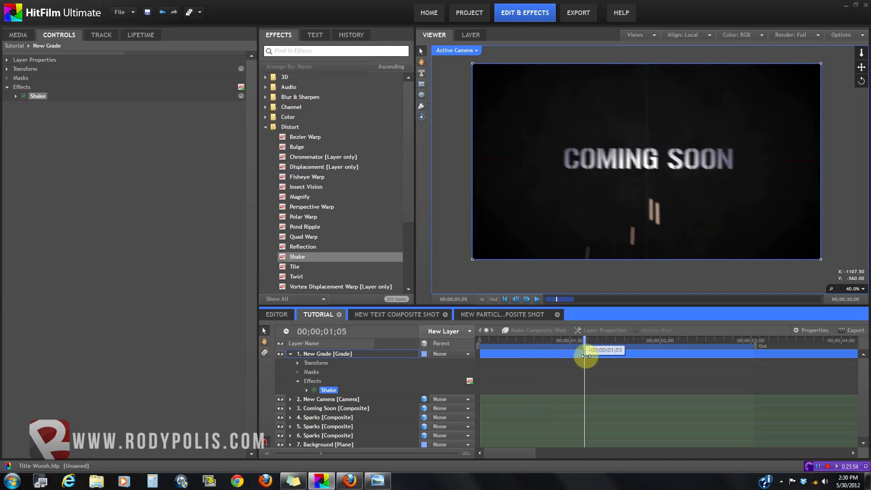
pyautogui.click(596, 244)
pyautogui.scroll(1, 595, 244)
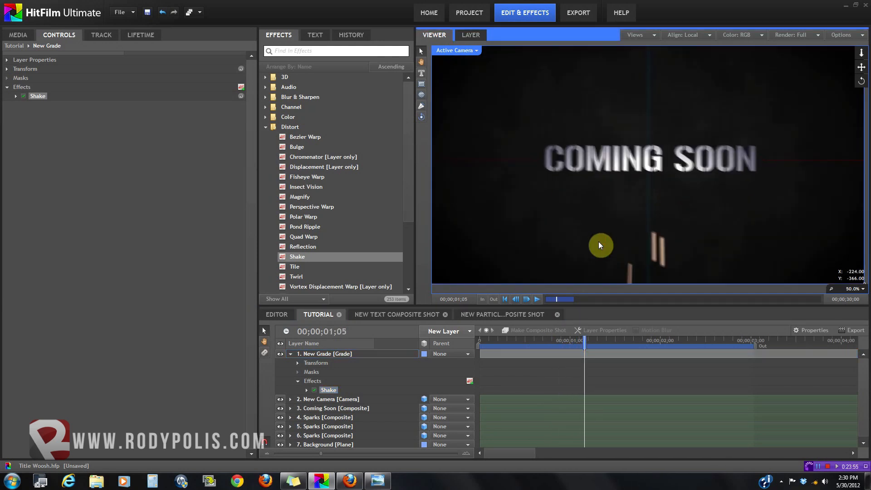
pyautogui.click(317, 382)
pyautogui.click(15, 97)
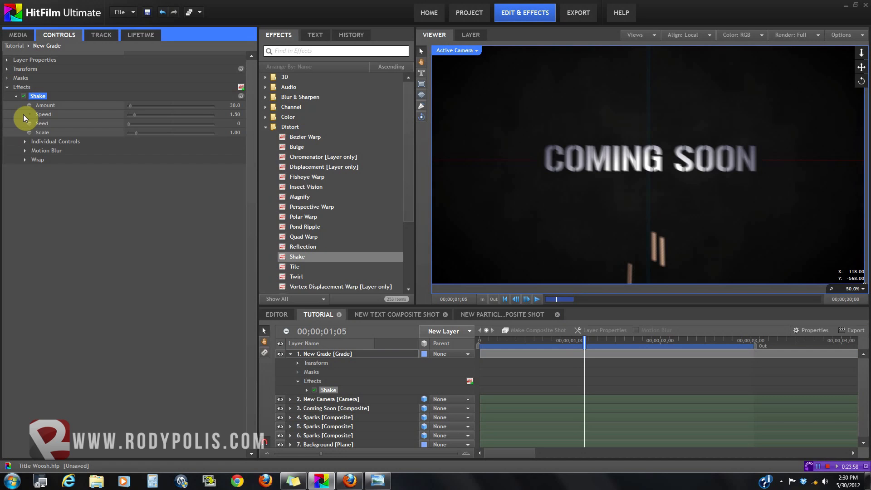
pyautogui.click(24, 151)
pyautogui.moveTo(140, 160); pyautogui.dragTo(124, 161)
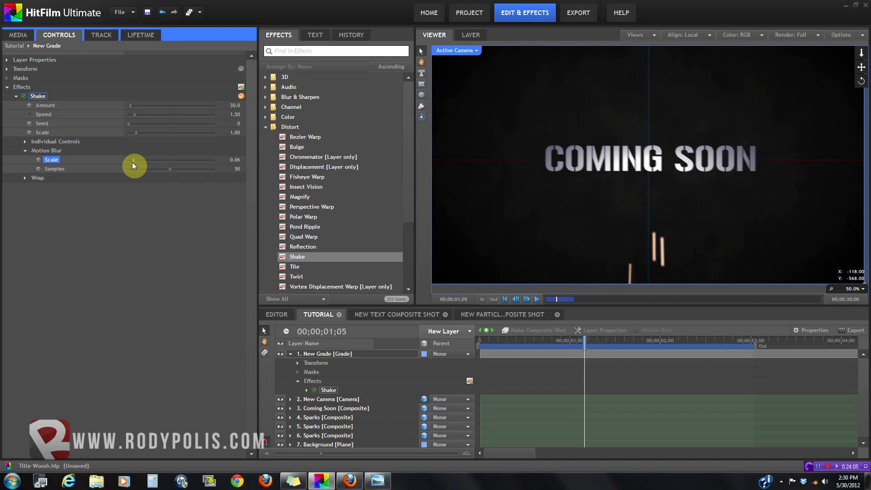
# Shift all three Sparks layers about two frames later in time and scrub the burst to check its timing
pyautogui.moveTo(526, 345)
pyautogui.mouseDown()
pyautogui.moveTo(642, 343)
pyautogui.moveTo(521, 351)
pyautogui.moveTo(517, 361)
pyautogui.moveTo(528, 361)
pyautogui.mouseUp()
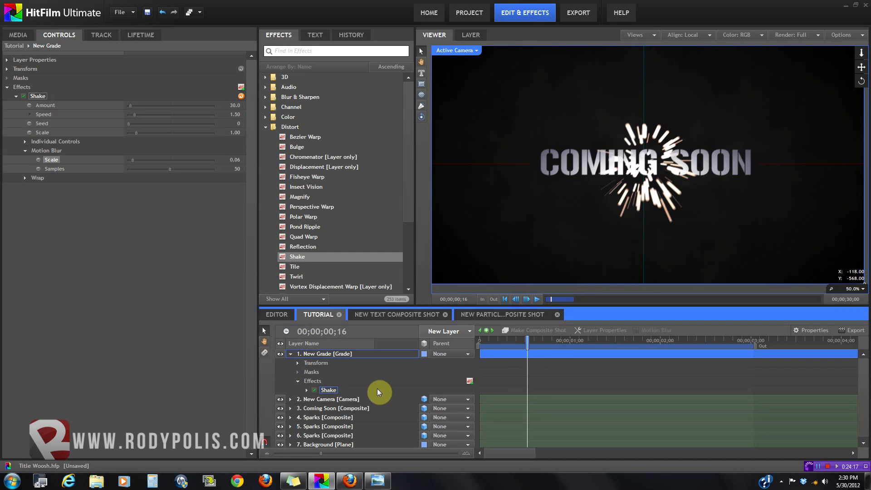
pyautogui.click(313, 417)
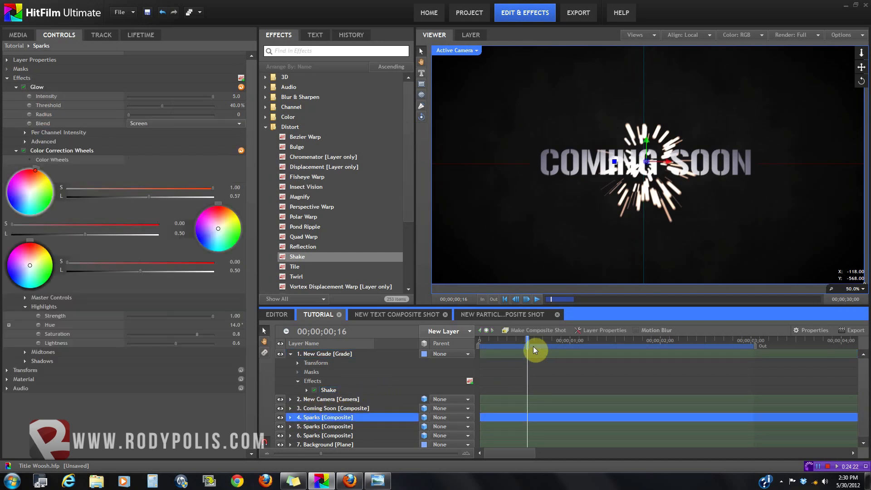
pyautogui.moveTo(526, 344); pyautogui.dragTo(524, 345)
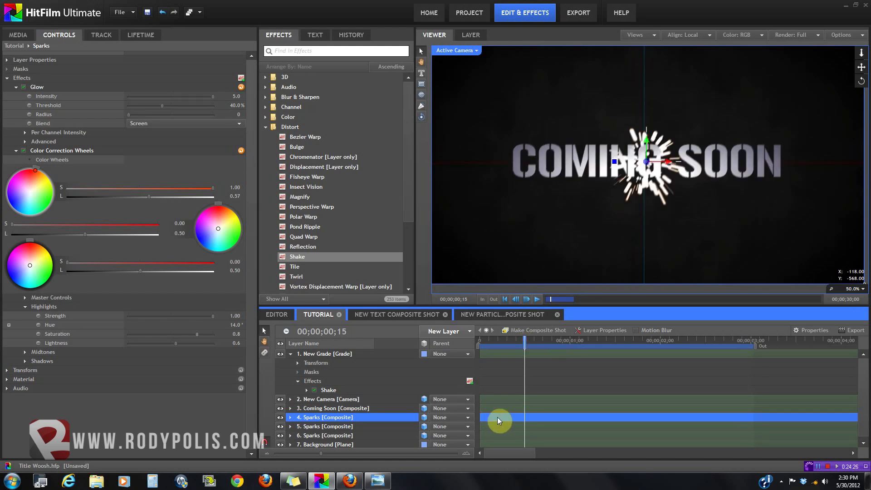
pyautogui.keyDown('shift'); pyautogui.click(345, 435); pyautogui.keyUp('shift')
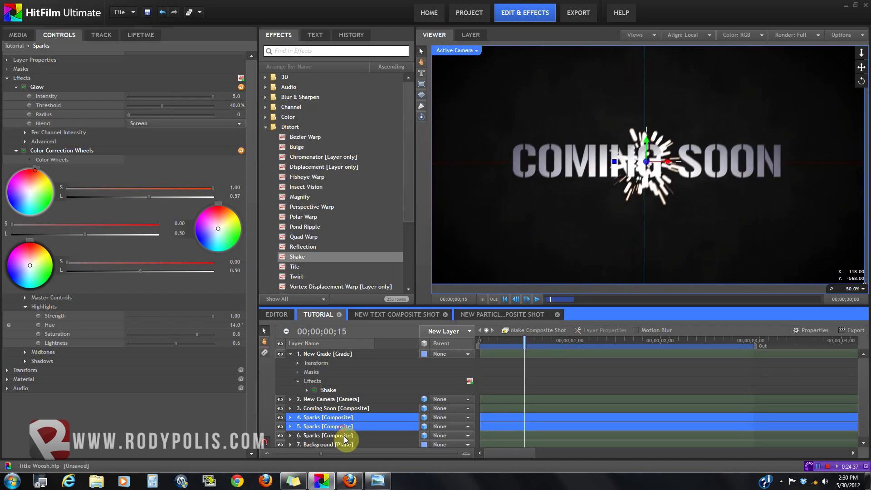
pyautogui.moveTo(511, 432); pyautogui.dragTo(520, 422)
pyautogui.moveTo(526, 344); pyautogui.dragTo(536, 345)
pyautogui.moveTo(549, 347)
pyautogui.mouseDown()
pyautogui.moveTo(561, 347)
pyautogui.moveTo(529, 350)
pyautogui.moveTo(554, 346)
pyautogui.moveTo(548, 352)
pyautogui.mouseUp()
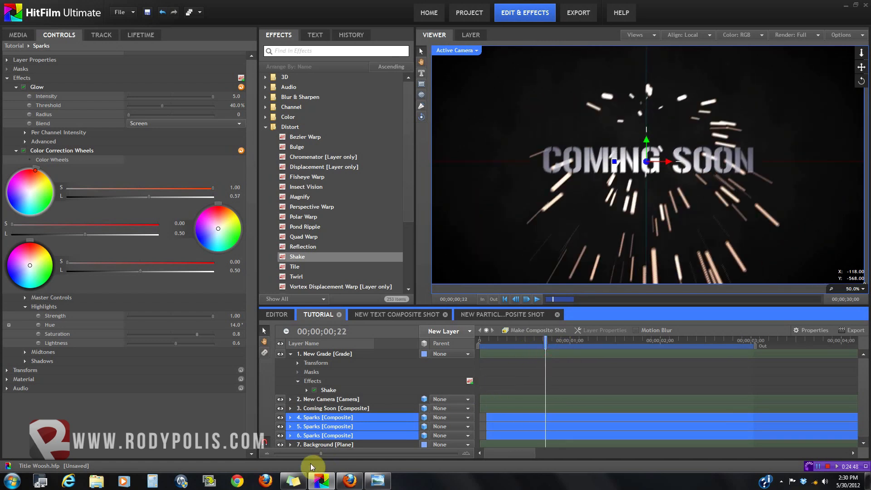
pyautogui.scroll(-1, 689, 151)
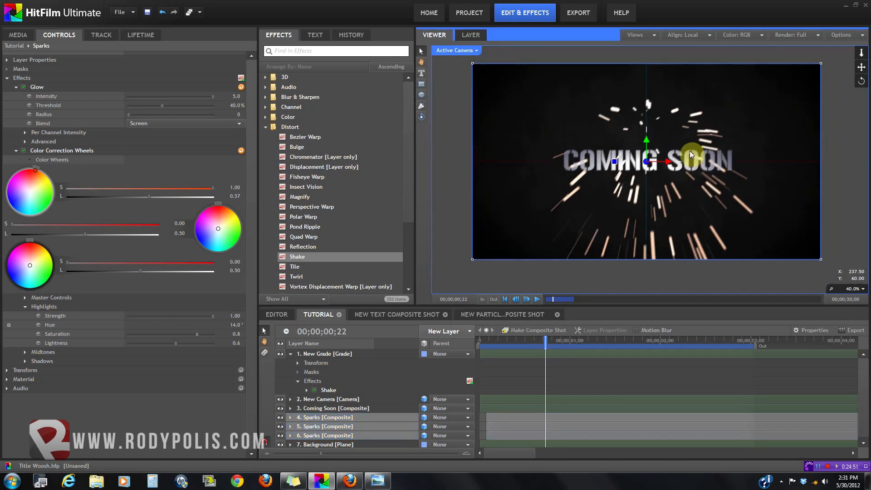
pyautogui.moveTo(548, 343)
pyautogui.mouseDown()
pyautogui.moveTo(539, 347)
pyautogui.moveTo(559, 347)
pyautogui.moveTo(551, 347)
pyautogui.mouseUp()
# Keyframe the Shake Amount at 30.0 on 00;00;00;14, about 490 on 00;00;00;16, and 30.0 again a few frames after
pyautogui.click(327, 390)
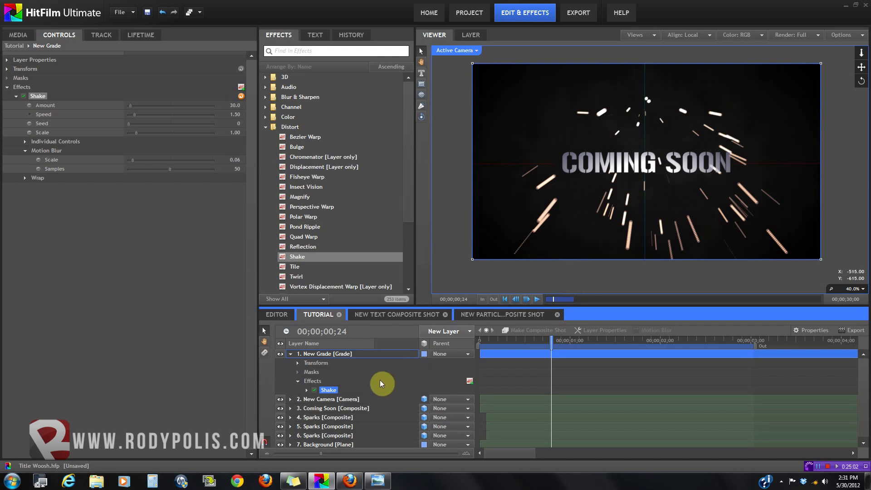
pyautogui.click(307, 390)
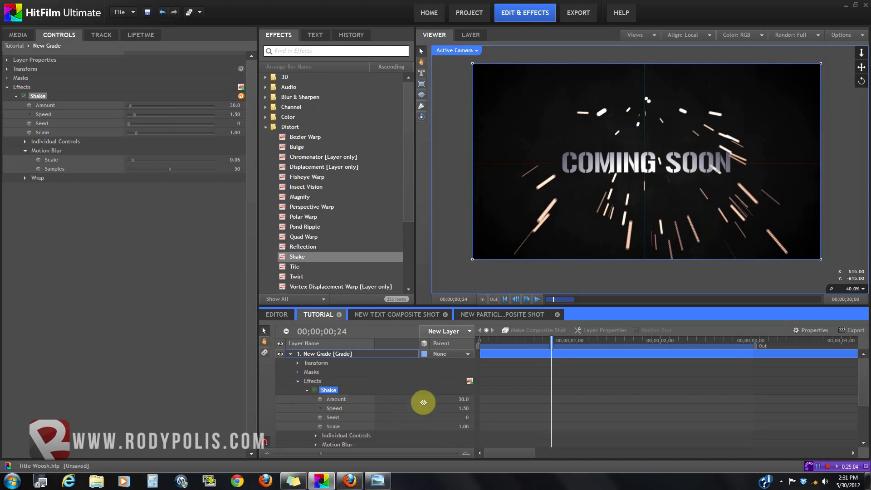
pyautogui.moveTo(551, 344); pyautogui.dragTo(524, 352)
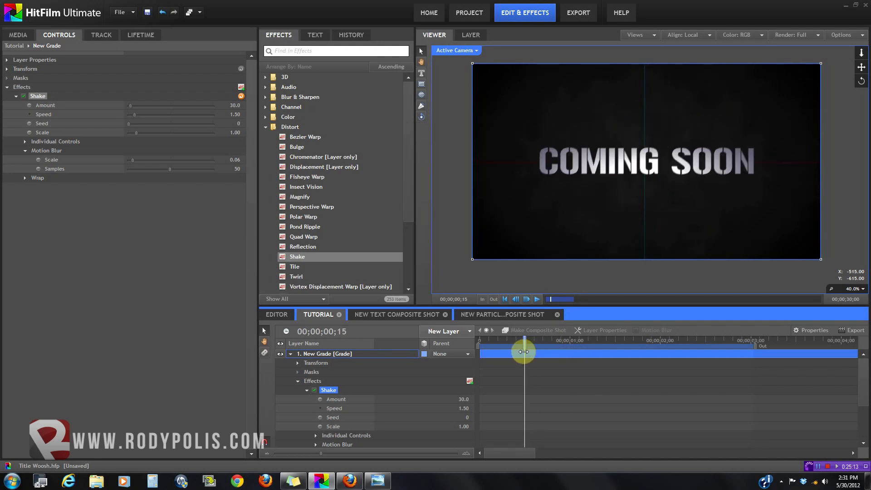
pyautogui.moveTo(524, 352); pyautogui.dragTo(521, 350)
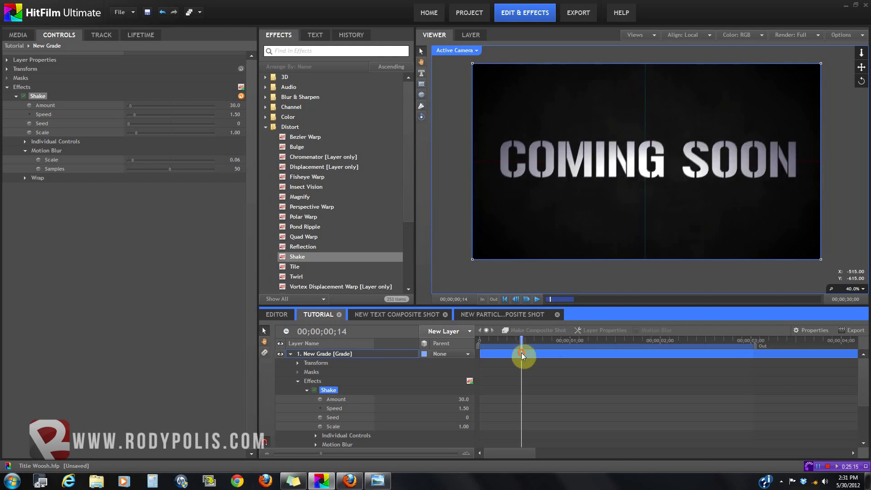
pyautogui.click(320, 399)
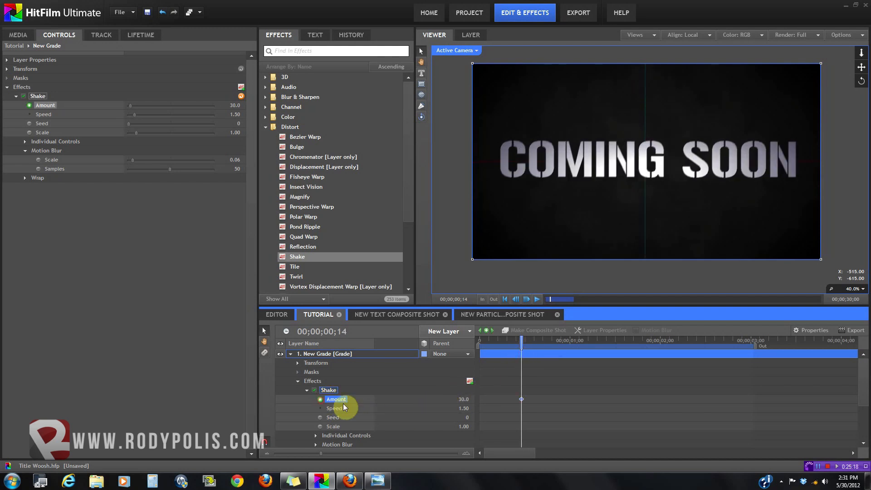
pyautogui.moveTo(523, 346)
pyautogui.mouseDown()
pyautogui.moveTo(540, 347)
pyautogui.moveTo(527, 346)
pyautogui.mouseUp()
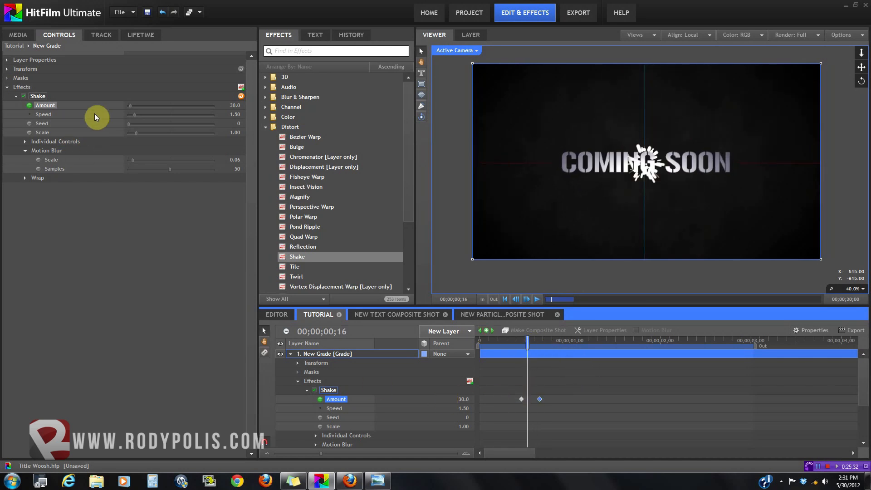
pyautogui.moveTo(132, 105); pyautogui.dragTo(169, 108)
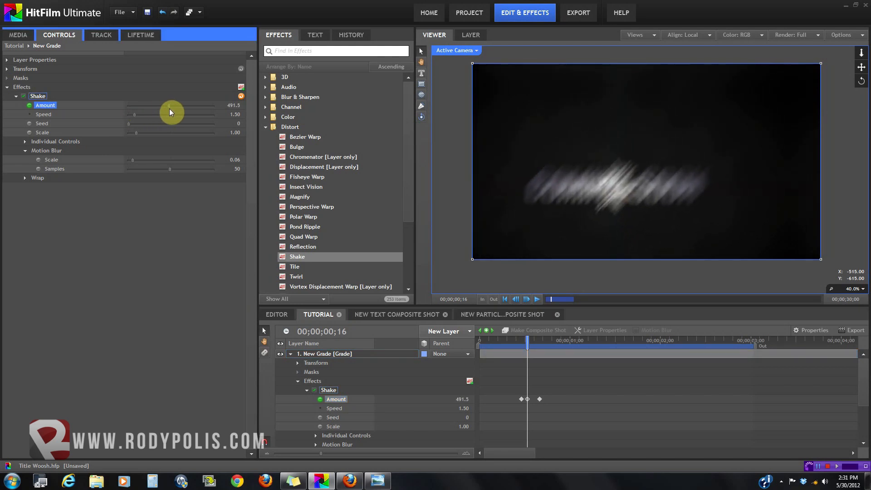
# Scrub through the title impact to review the animated shake, and collapse the grade layer's properties
pyautogui.moveTo(505, 345); pyautogui.dragTo(554, 353)
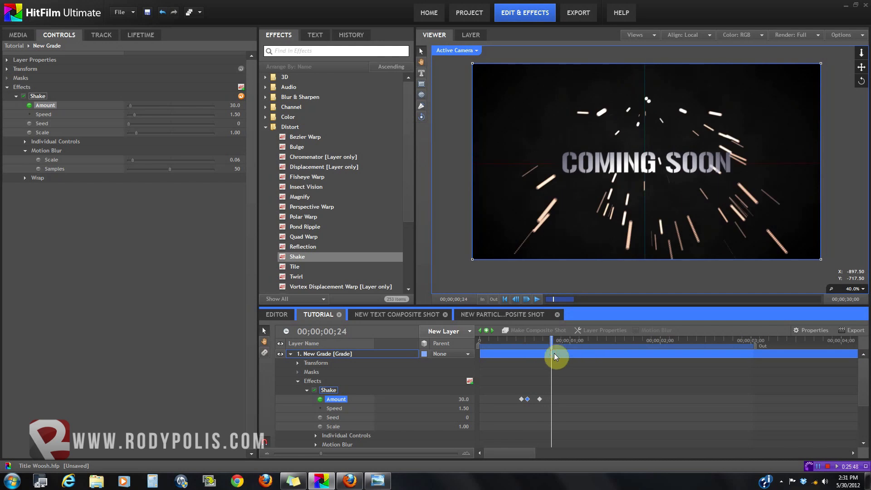
pyautogui.moveTo(511, 344); pyautogui.dragTo(517, 341)
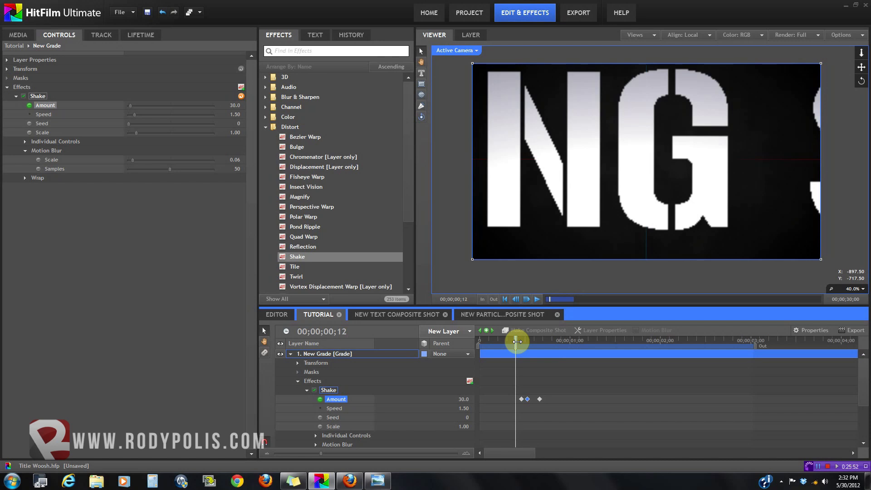
pyautogui.moveTo(517, 341); pyautogui.dragTo(573, 396)
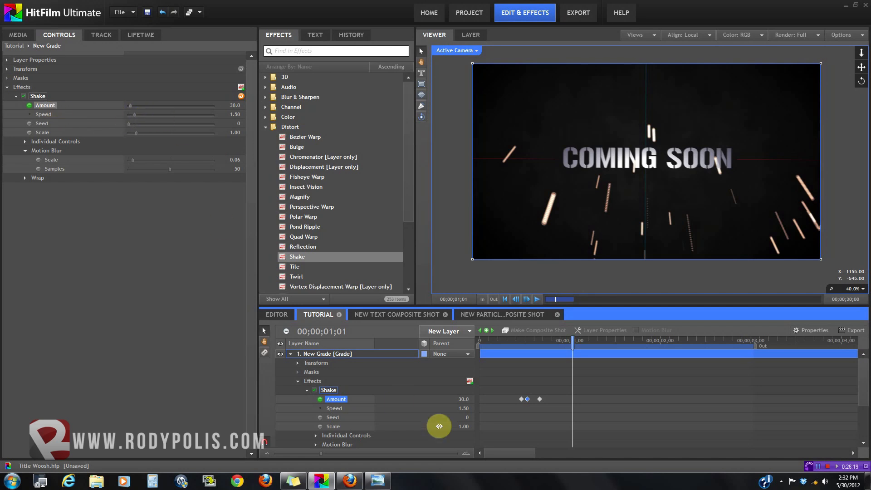
pyautogui.click(290, 354)
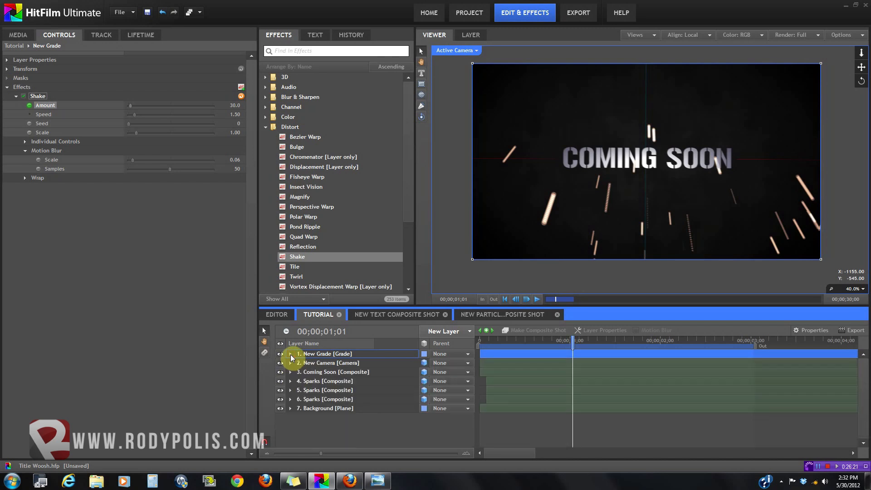
pyautogui.moveTo(517, 341)
pyautogui.mouseDown()
pyautogui.moveTo(507, 341)
pyautogui.moveTo(540, 343)
pyautogui.moveTo(531, 344)
pyautogui.mouseUp()
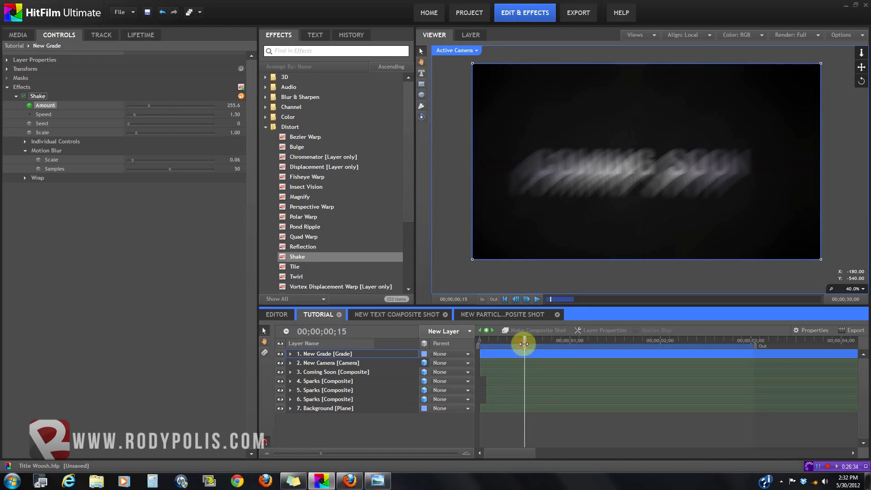
pyautogui.moveTo(523, 344); pyautogui.dragTo(554, 344)
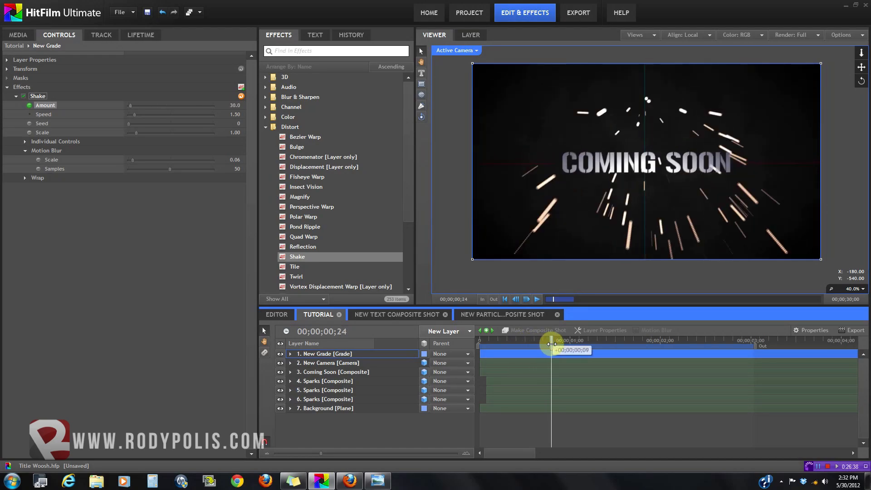
# Create a black 1920 by 1080 plane named Flare and place it between the Sparks layers and the Background
pyautogui.click(439, 330)
pyautogui.click(471, 203)
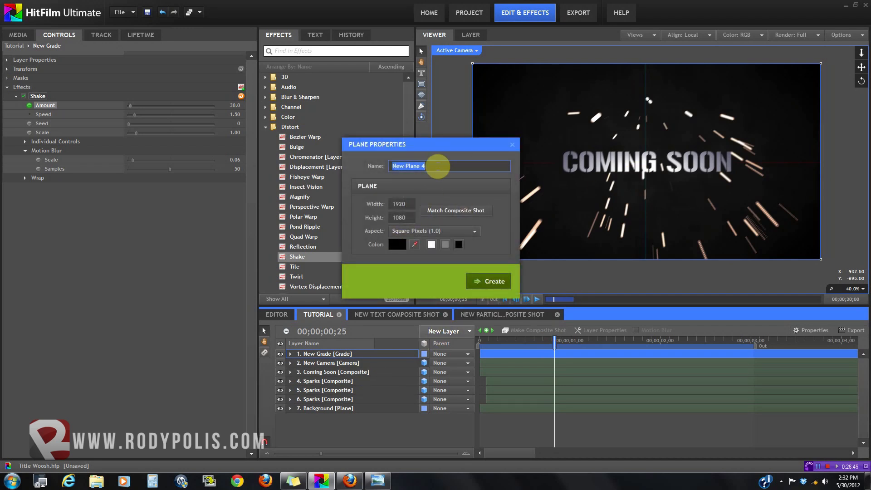
pyautogui.write('Flare')
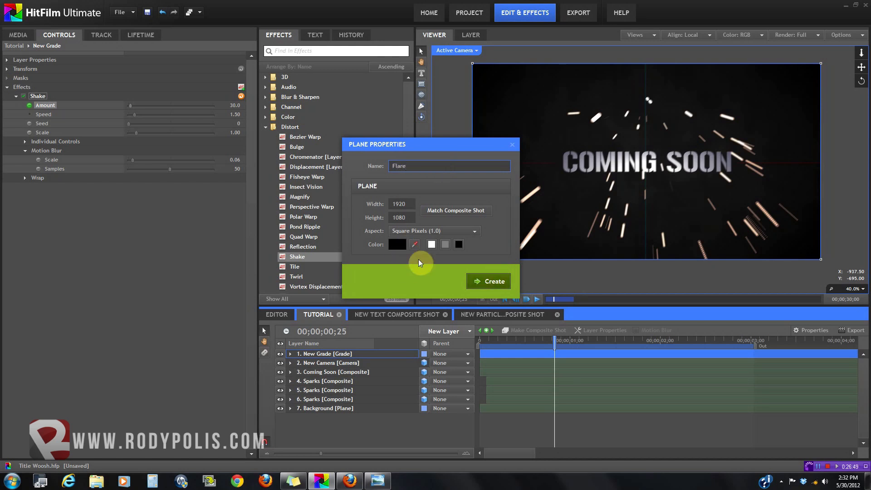
pyautogui.click(495, 280)
pyautogui.moveTo(417, 353); pyautogui.dragTo(359, 410)
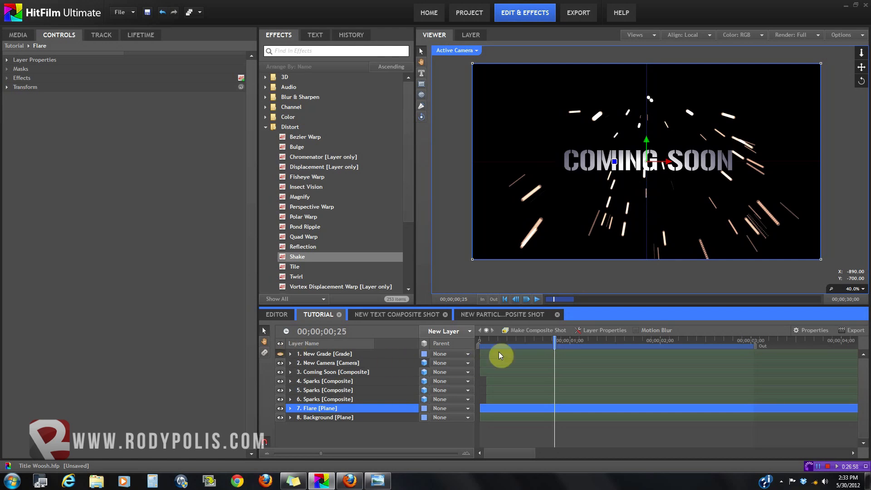
# Move to 00;00;00;16 and apply the Light Flares effect to the Flare plane
pyautogui.moveTo(554, 344); pyautogui.dragTo(527, 346)
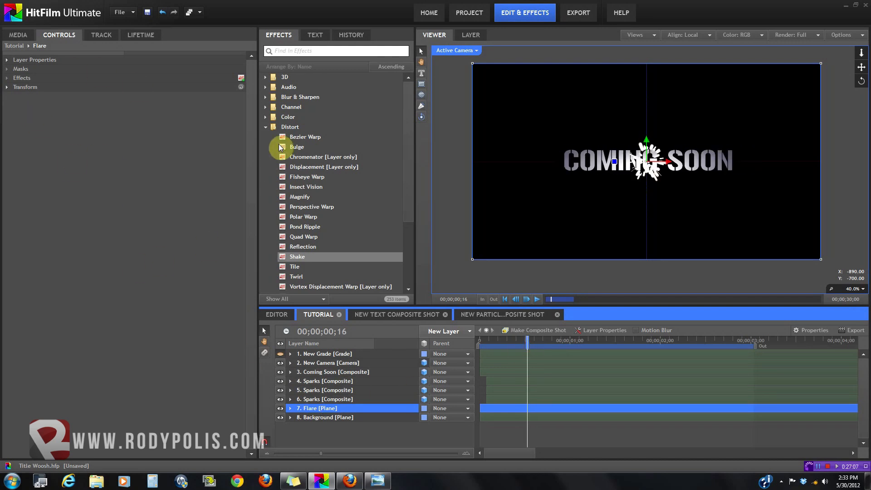
pyautogui.click(265, 127)
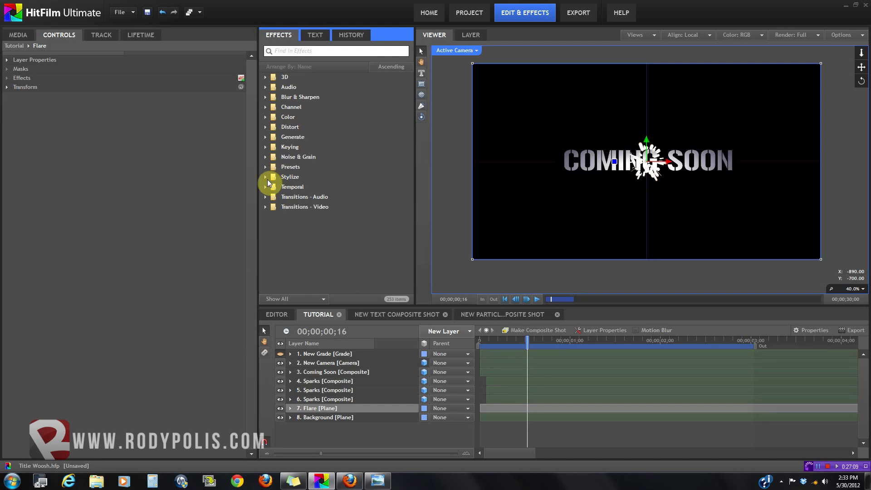
pyautogui.click(266, 137)
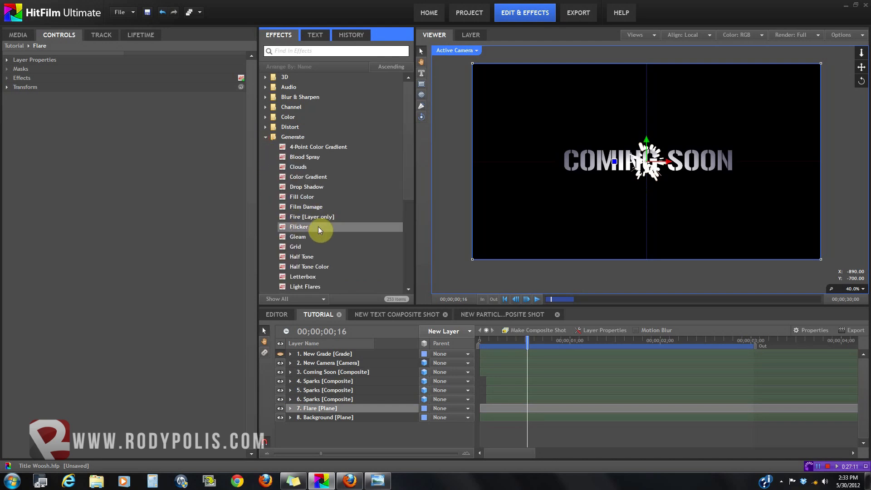
pyautogui.scroll(-3, 320, 233)
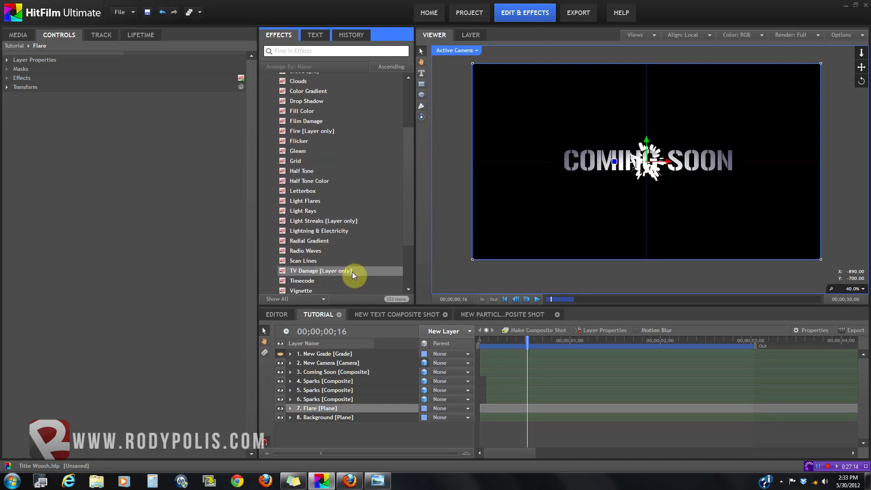
pyautogui.moveTo(404, 246)
pyautogui.mouseDown()
pyautogui.moveTo(410, 255)
pyautogui.moveTo(412, 232)
pyautogui.mouseUp()
pyautogui.moveTo(281, 219); pyautogui.dragTo(32, 82)
pyautogui.scroll(1, 489, 236)
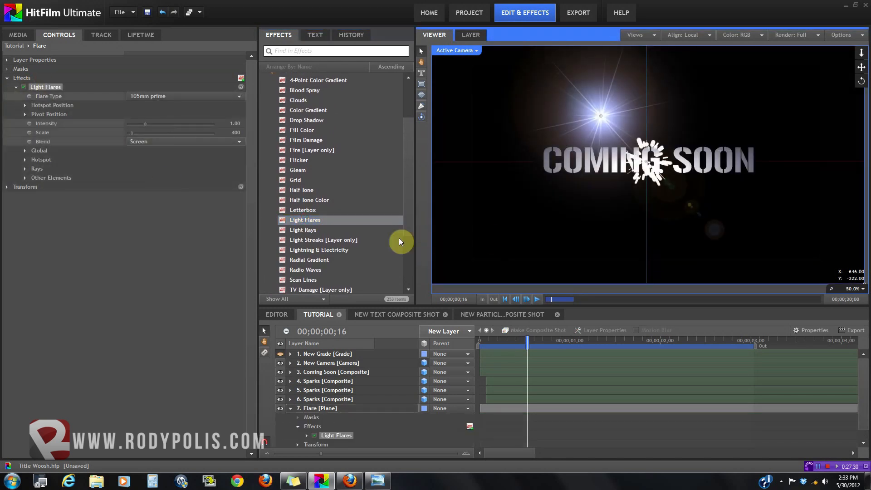
# Change the flare type to Flashlight LED and centre its hotspot on the COMING SOON title
pyautogui.click(154, 96)
pyautogui.moveTo(237, 119); pyautogui.dragTo(242, 143)
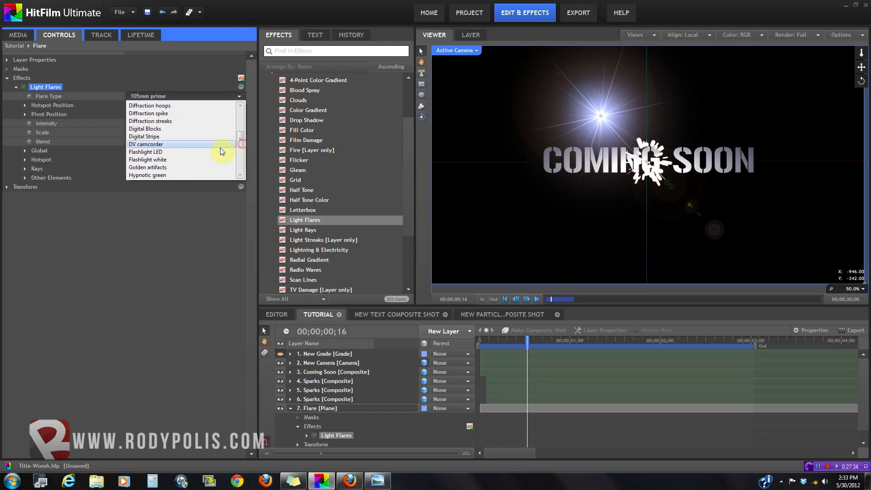
pyautogui.click(216, 152)
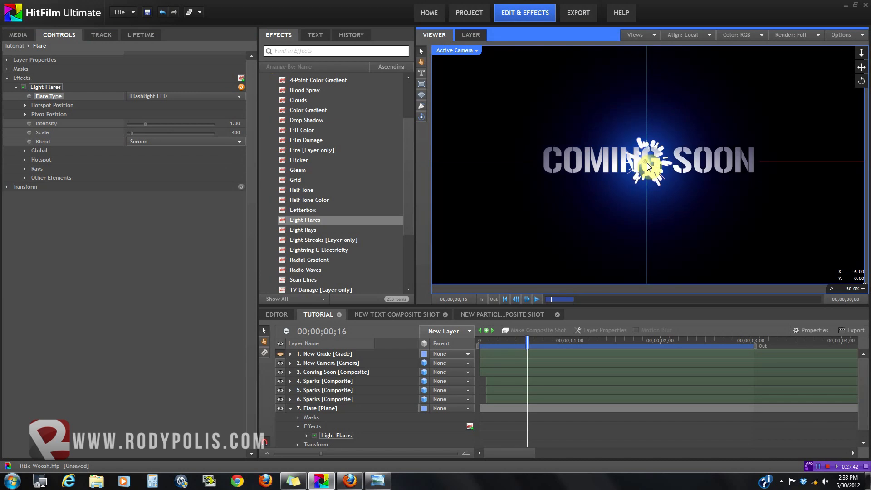
pyautogui.moveTo(647, 166); pyautogui.dragTo(649, 162)
pyautogui.scroll(3, 647, 163)
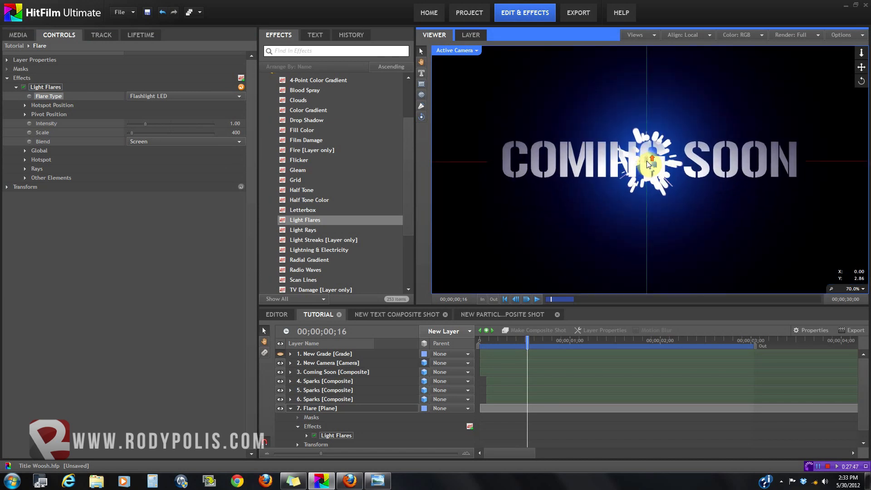
# Enable keyframing on the flare's Hotspot Brightness and Scale at 00;00;00;16, and set them to 1.75 and 1.60
pyautogui.click(334, 408)
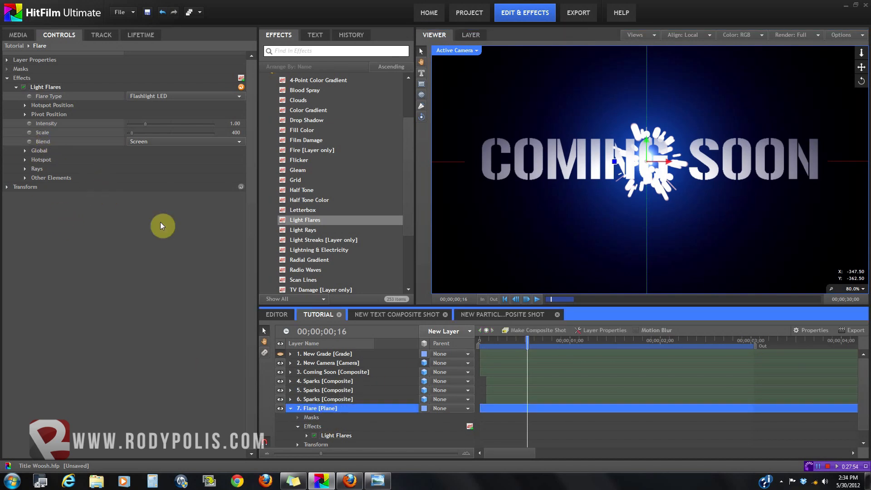
pyautogui.scroll(-1, 443, 408)
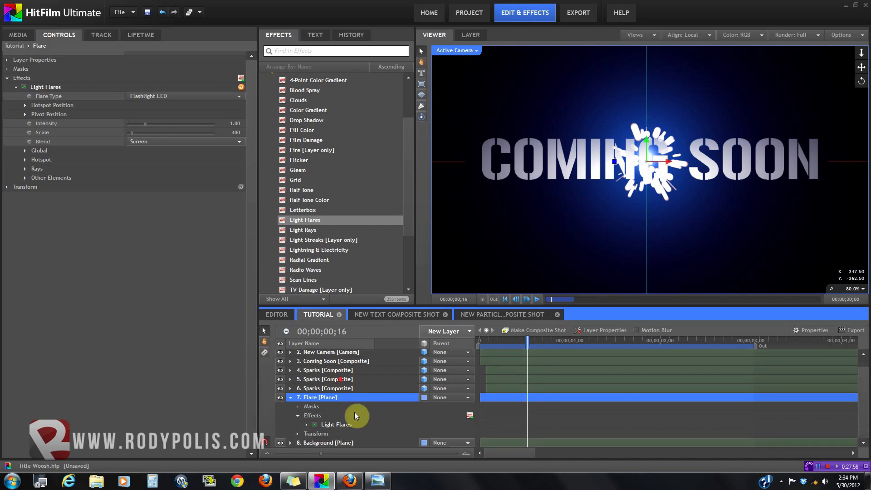
pyautogui.click(304, 425)
pyautogui.click(304, 424)
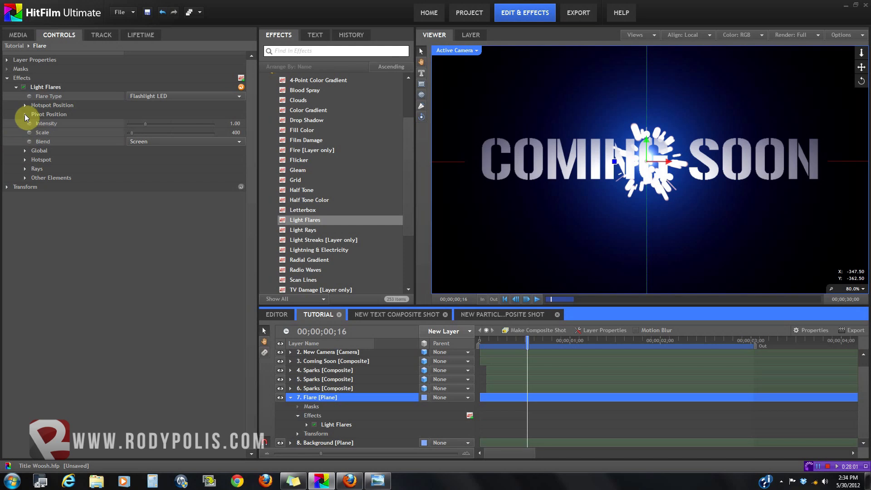
pyautogui.click(24, 150)
pyautogui.click(26, 151)
pyautogui.click(25, 160)
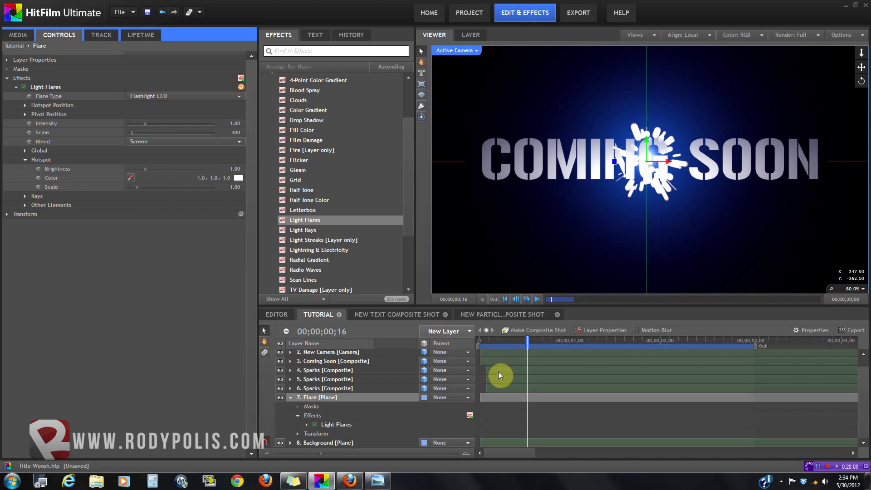
pyautogui.click(39, 169)
pyautogui.click(38, 187)
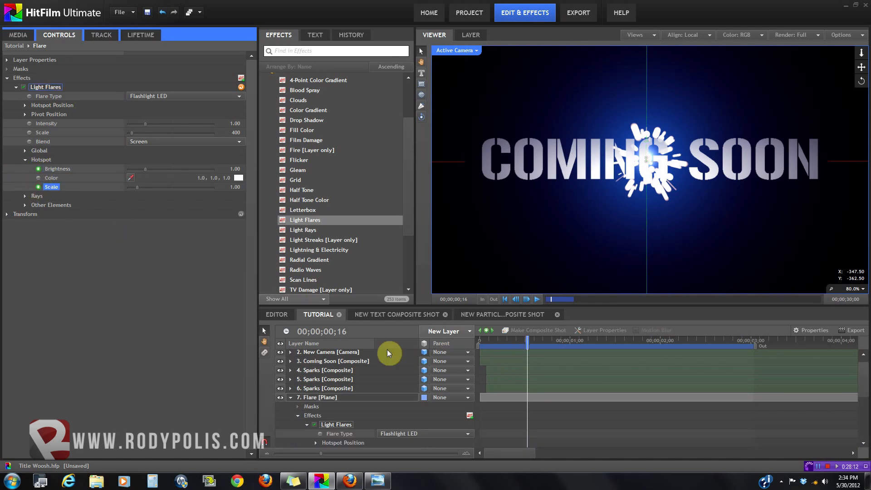
pyautogui.scroll(-5, 863, 415)
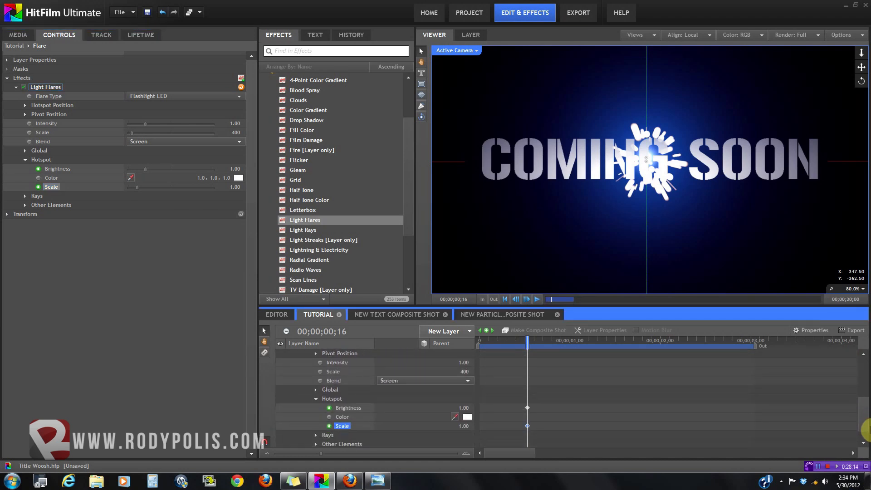
pyautogui.scroll(1, 864, 429)
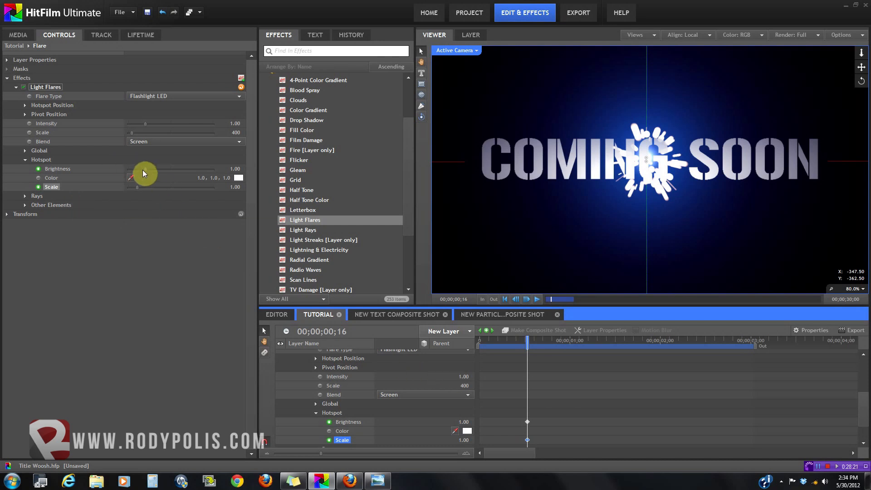
pyautogui.moveTo(146, 170); pyautogui.dragTo(142, 187)
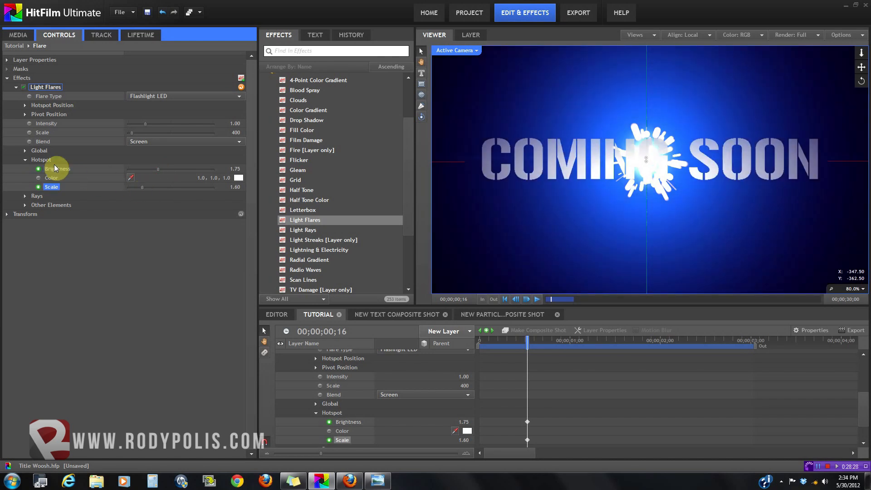
# Recolour the flare to a muted warm tone with a global Hue Shift of 158.0° and Saturation of 0.20
pyautogui.click(26, 150)
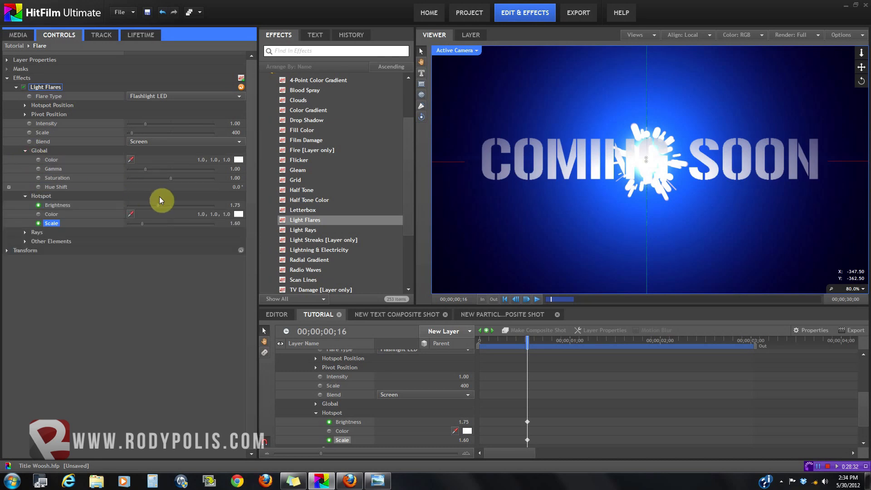
pyautogui.moveTo(234, 186); pyautogui.dragTo(312, 192)
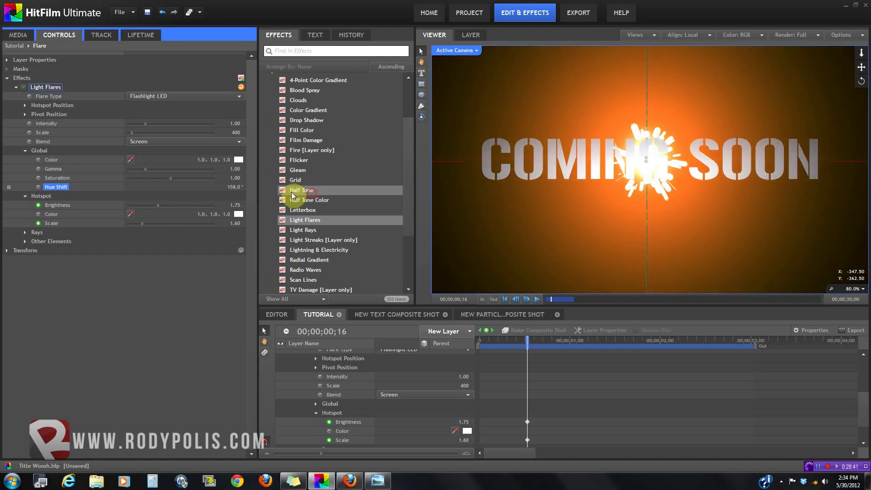
pyautogui.moveTo(176, 178); pyautogui.dragTo(162, 179)
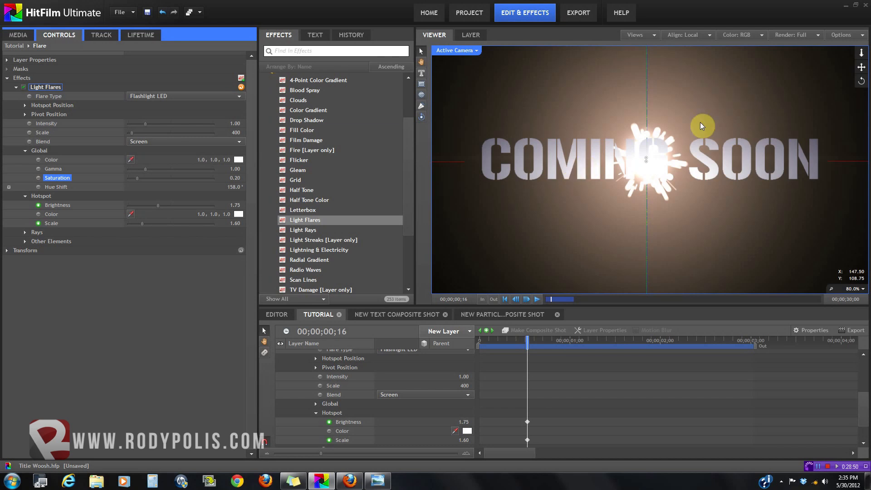
# Add keyframes for the flare's Hotspot Brightness and Scale one frame before the existing ones, at 00;00;00;15
pyautogui.scroll(-1, 698, 128)
pyautogui.moveTo(528, 340); pyautogui.dragTo(533, 357)
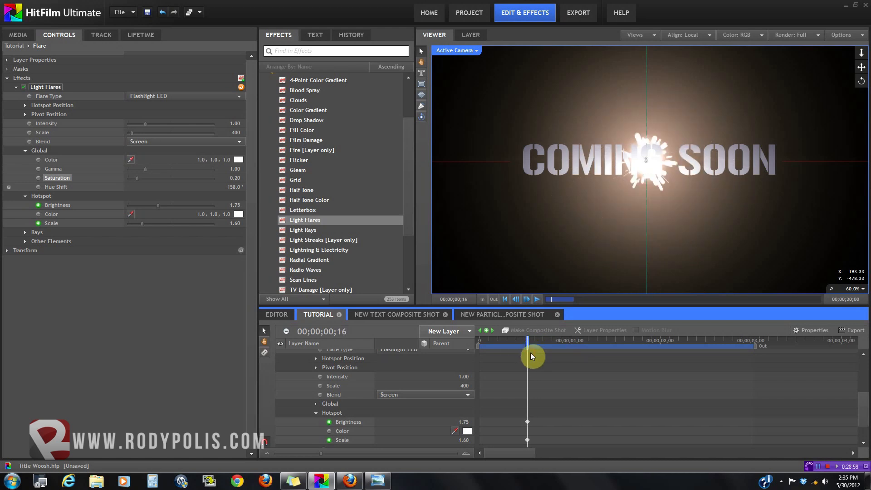
pyautogui.moveTo(527, 346); pyautogui.dragTo(528, 349)
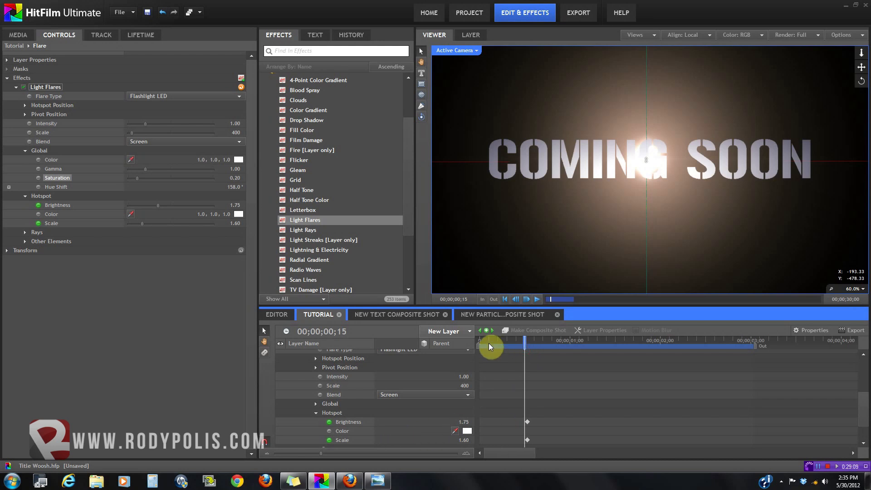
pyautogui.click(486, 331)
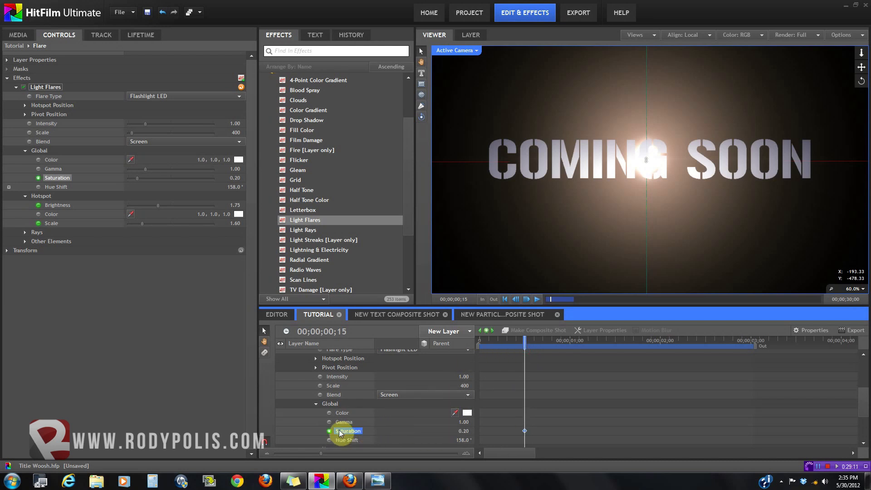
pyautogui.scroll(-5, 504, 412)
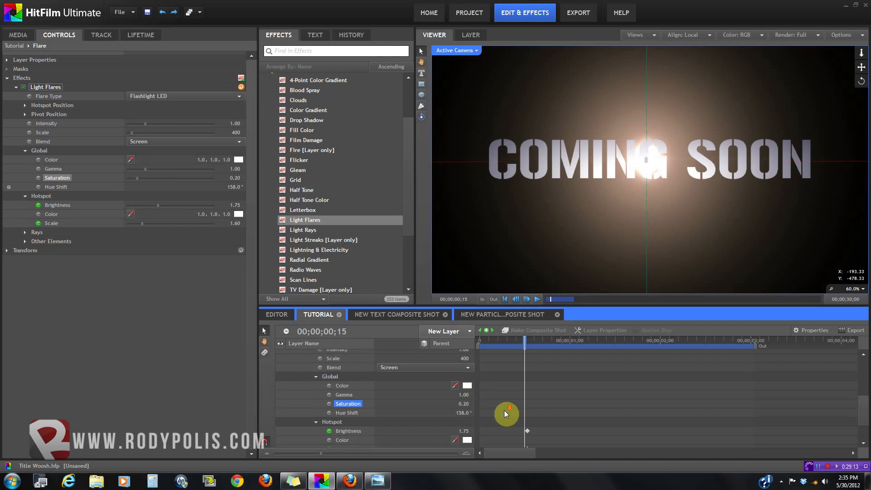
pyautogui.click(348, 390)
pyautogui.click(487, 330)
pyautogui.click(343, 409)
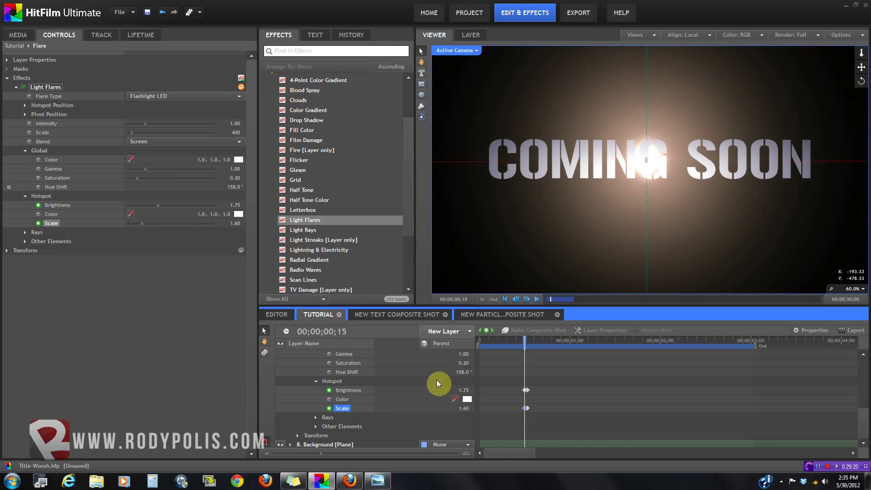
# Set the Hotspot Brightness to 0.00 at 00;00;00;15
pyautogui.click(358, 391)
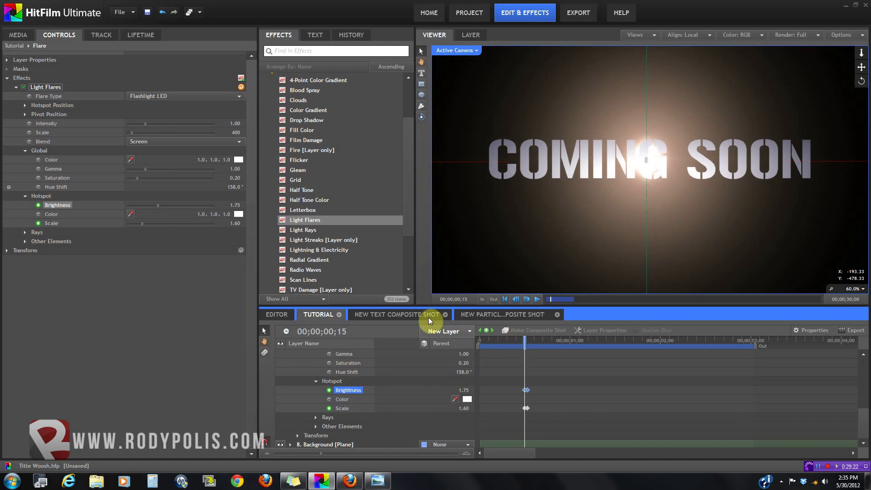
pyautogui.click(158, 205)
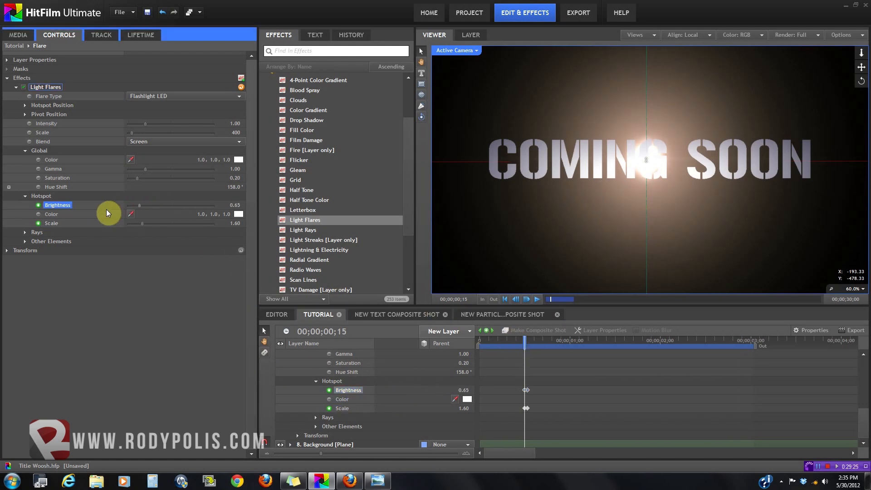
pyautogui.moveTo(111, 208); pyautogui.dragTo(89, 211)
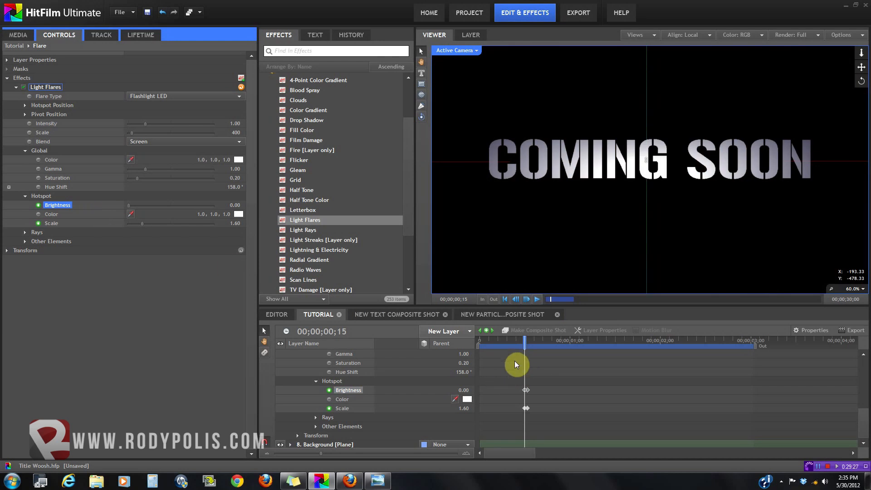
# Add Hotspot Brightness and Scale keyframes at 00;00;00;22 and lower the brightness there to 0
pyautogui.moveTo(525, 345); pyautogui.dragTo(546, 346)
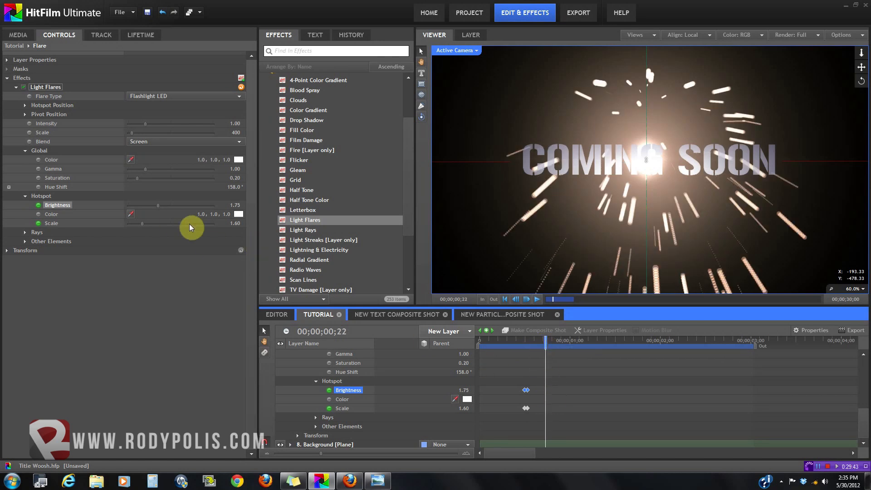
pyautogui.click(487, 330)
pyautogui.click(346, 408)
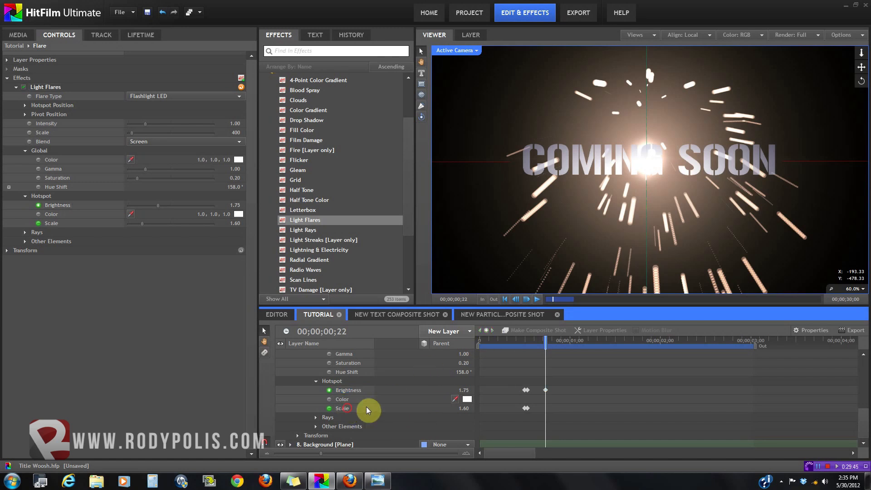
pyautogui.click(344, 408)
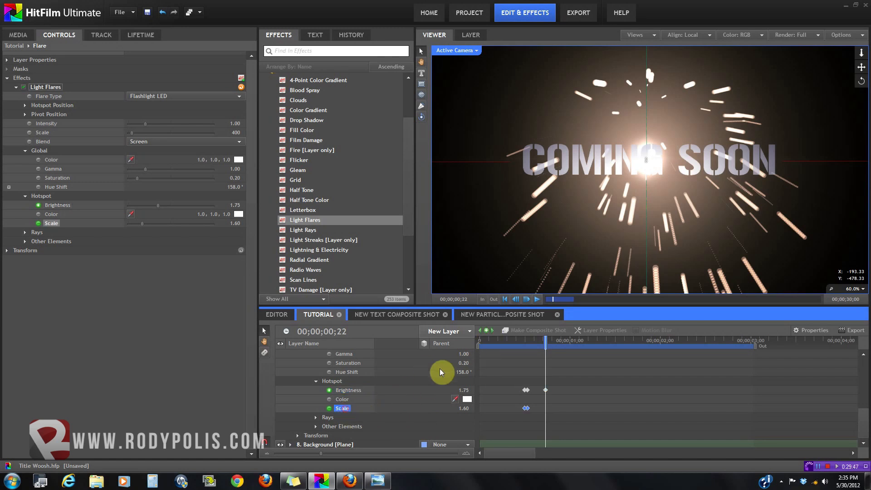
pyautogui.click(487, 331)
pyautogui.click(348, 390)
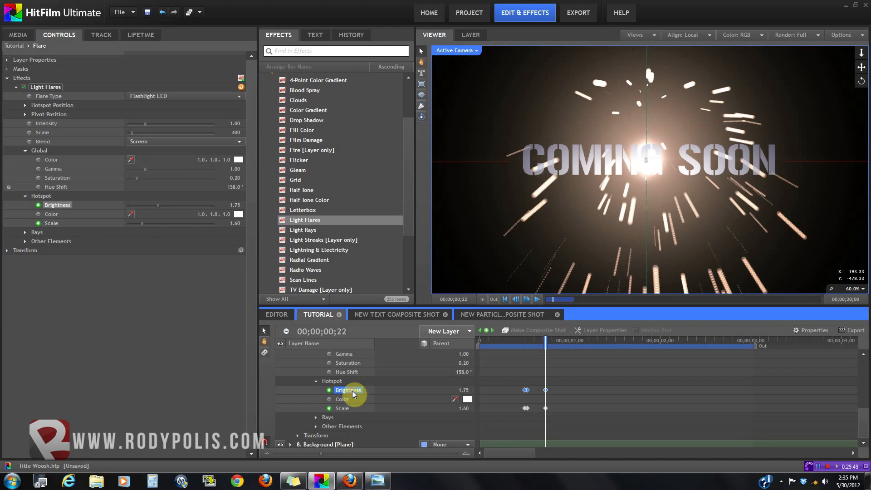
pyautogui.moveTo(159, 208); pyautogui.dragTo(117, 209)
# Shift the peak Hotspot Brightness keyframe about one frame later, scrub the flare, and collapse the Flare layer's properties
pyautogui.moveTo(541, 348)
pyautogui.mouseDown()
pyautogui.moveTo(521, 347)
pyautogui.moveTo(547, 347)
pyautogui.moveTo(525, 350)
pyautogui.moveTo(529, 359)
pyautogui.mouseUp()
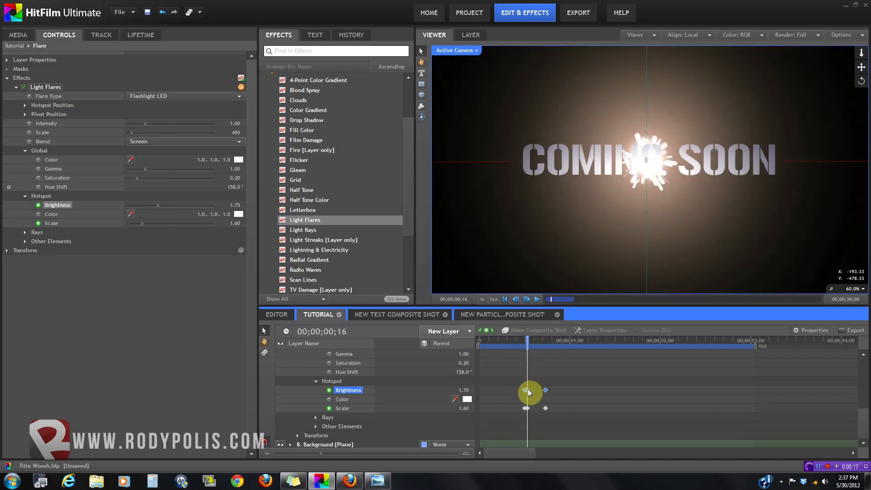
pyautogui.moveTo(528, 390); pyautogui.dragTo(532, 390)
pyautogui.moveTo(527, 342)
pyautogui.mouseDown()
pyautogui.moveTo(546, 352)
pyautogui.moveTo(517, 353)
pyautogui.moveTo(550, 352)
pyautogui.moveTo(515, 352)
pyautogui.moveTo(536, 353)
pyautogui.mouseUp()
pyautogui.scroll(6, 310, 387)
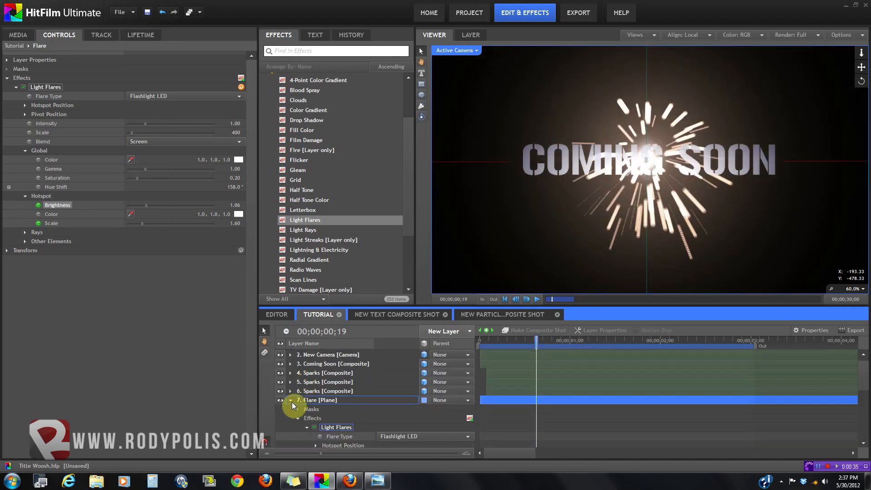
pyautogui.click(291, 401)
pyautogui.rightClick(328, 409)
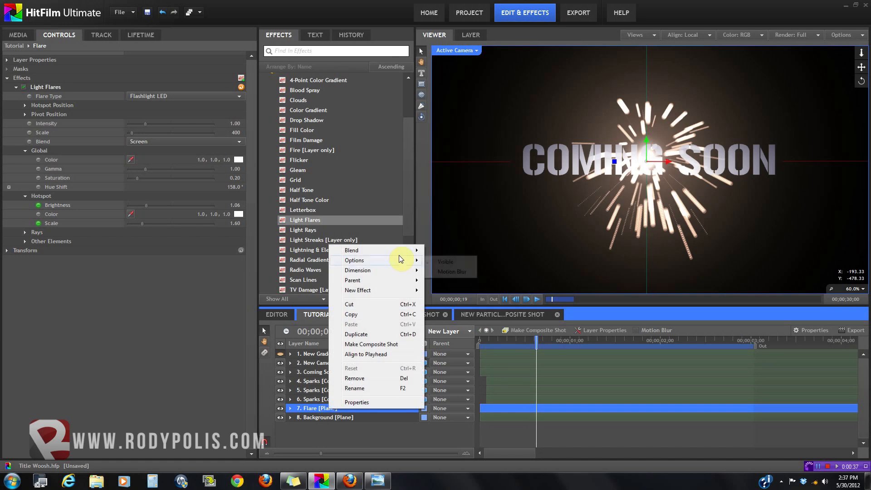
pyautogui.moveTo(401, 255)
pyautogui.click(446, 421)
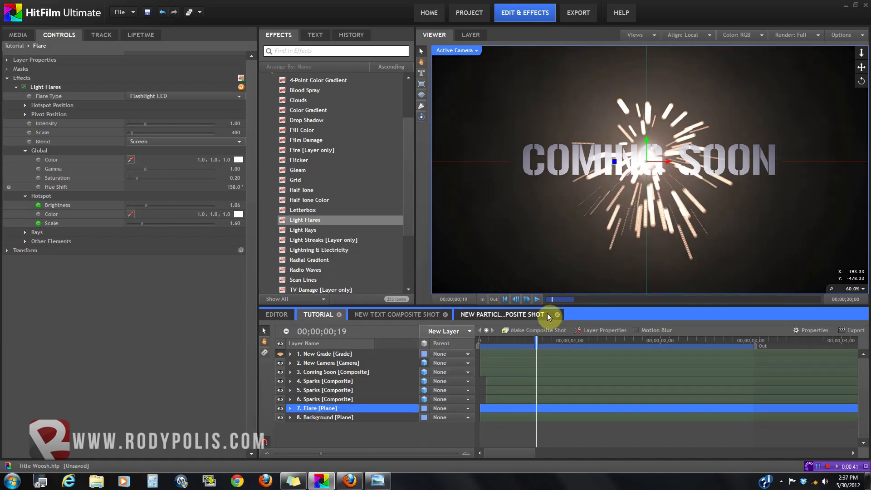
# Preview the fly-past at 00;00;00;13 and enable motion blur for the Coming Soon composite layer
pyautogui.click(584, 176)
pyautogui.scroll(-2, 584, 175)
pyautogui.moveTo(521, 344); pyautogui.dragTo(520, 374)
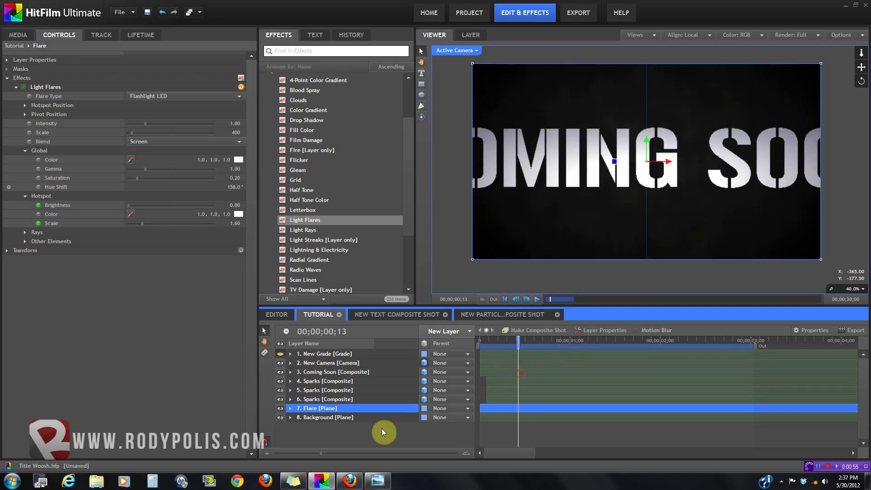
pyautogui.click(329, 373)
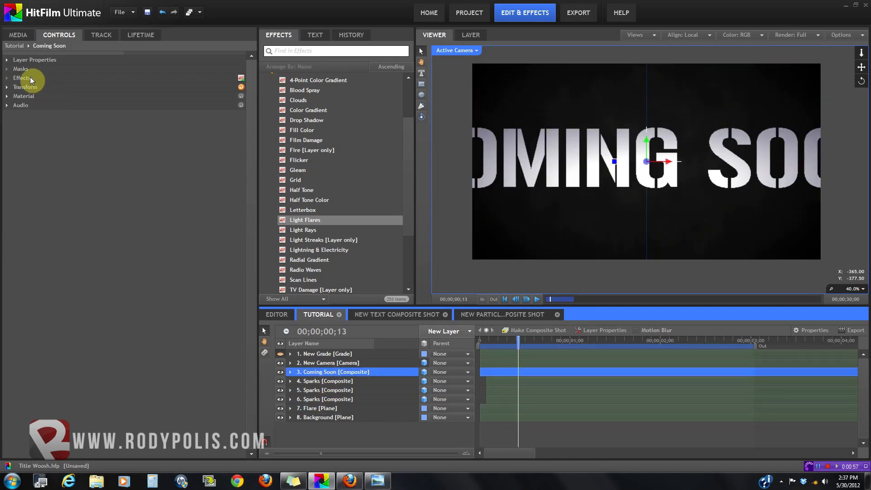
pyautogui.click(16, 60)
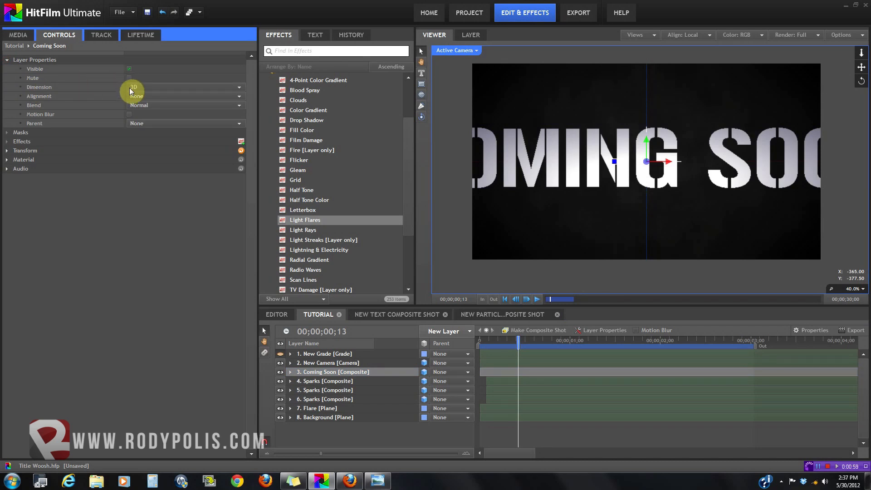
pyautogui.click(129, 114)
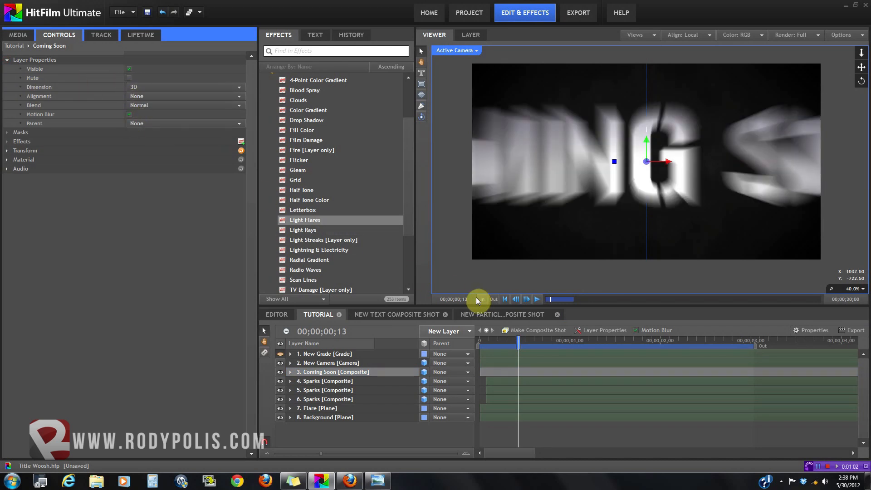
# Make the New Grade layer visible again and scrub through the title animation to preview the shake
pyautogui.moveTo(490, 344); pyautogui.dragTo(554, 358)
pyautogui.click(280, 354)
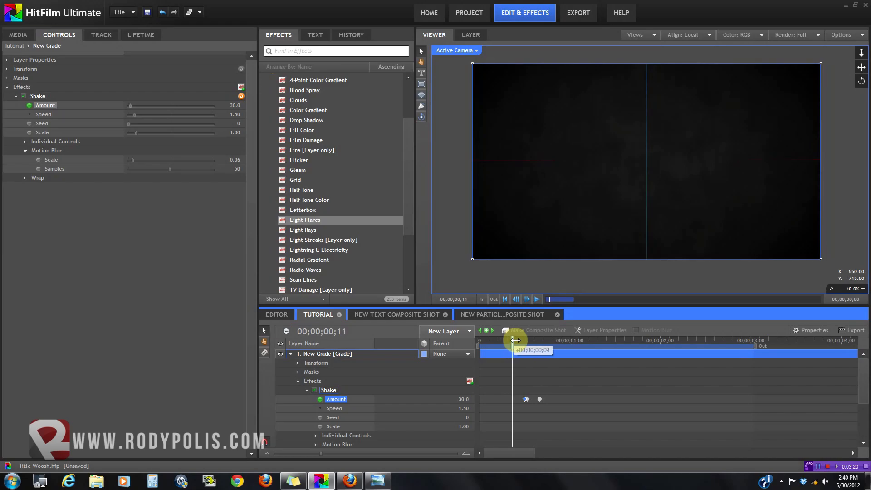
pyautogui.moveTo(515, 340); pyautogui.dragTo(547, 353)
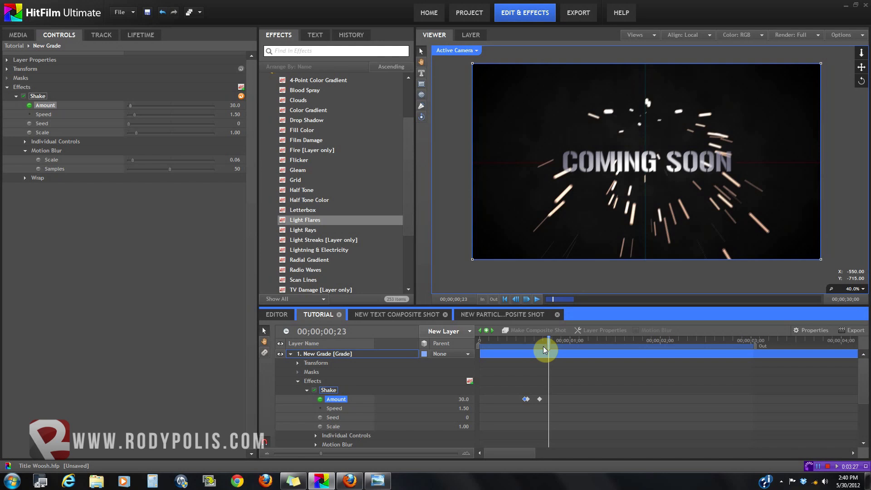
# Switch to Firefox to view the RodyPolis products page and return to HitFilm
pyautogui.click(349, 480)
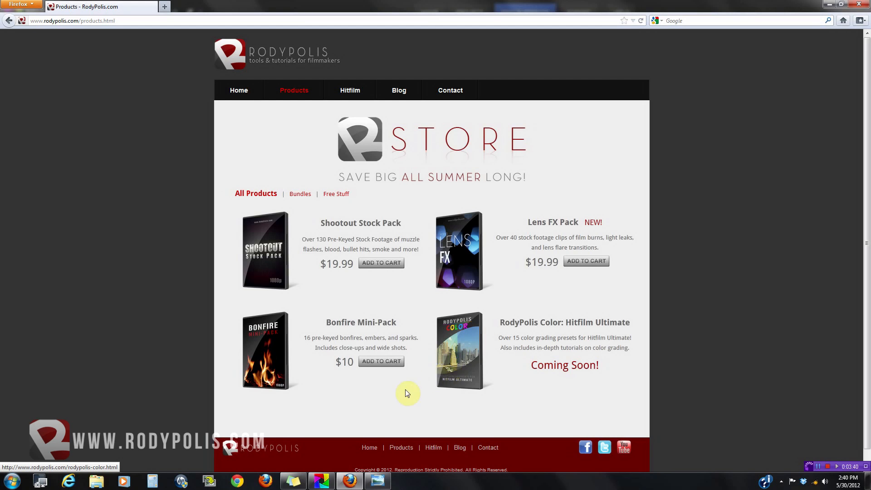
pyautogui.click(333, 485)
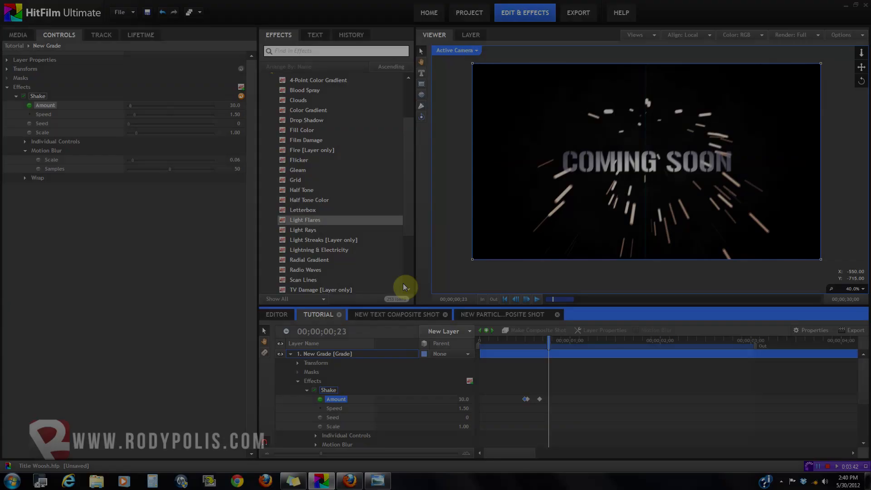